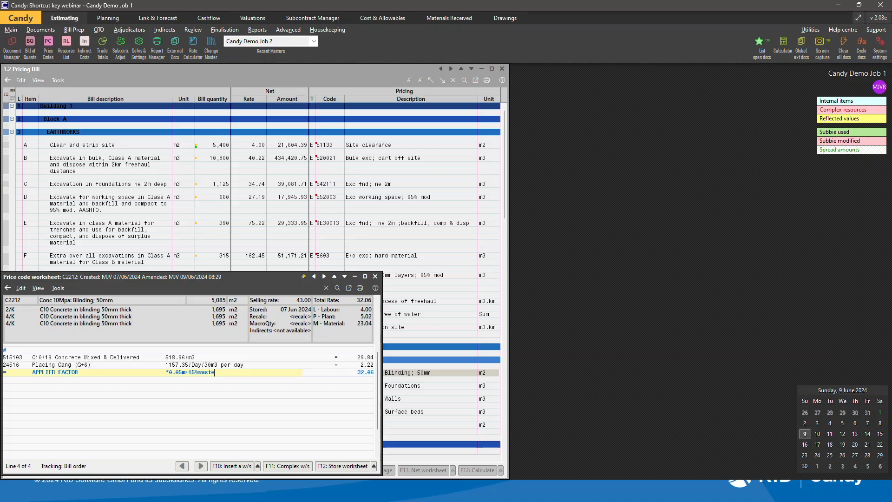
Remove the waste addition from the applied factor line and start recording a new Ctrl+1 macro key.
key("BackSpace")
key("BackSpace")
key("BackSpace")
key("BackSpace")
key("BackSpace")
key("BackSpace")
key("BackSpace")
key("BackSpace")
key("BackSpace")
key("ctrl+1")
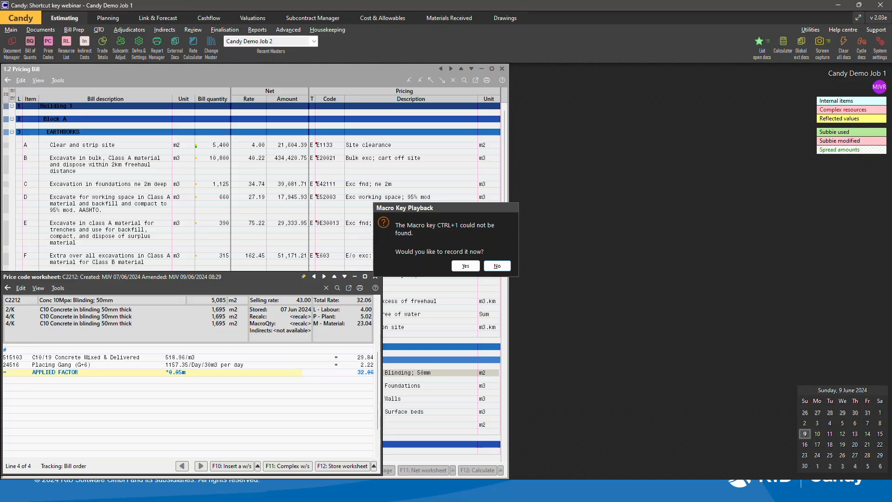
key("Return")
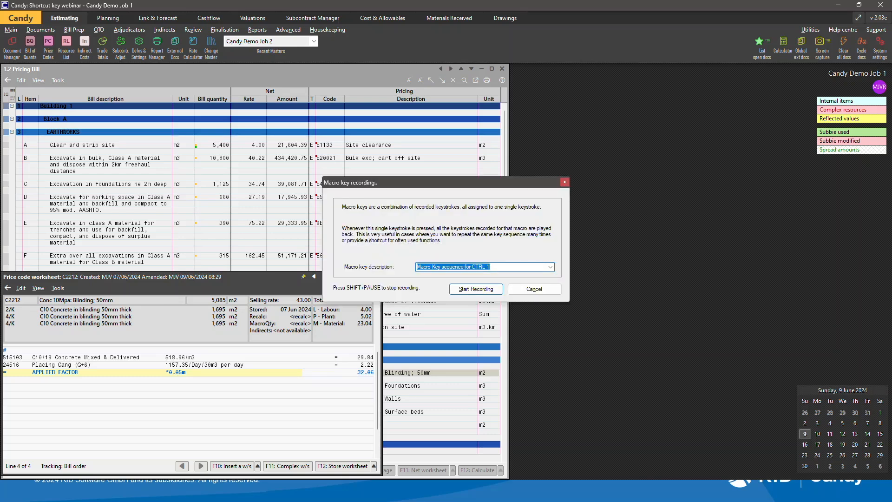
Describe the macro as Waste 15% and start recording.
type("Waste")
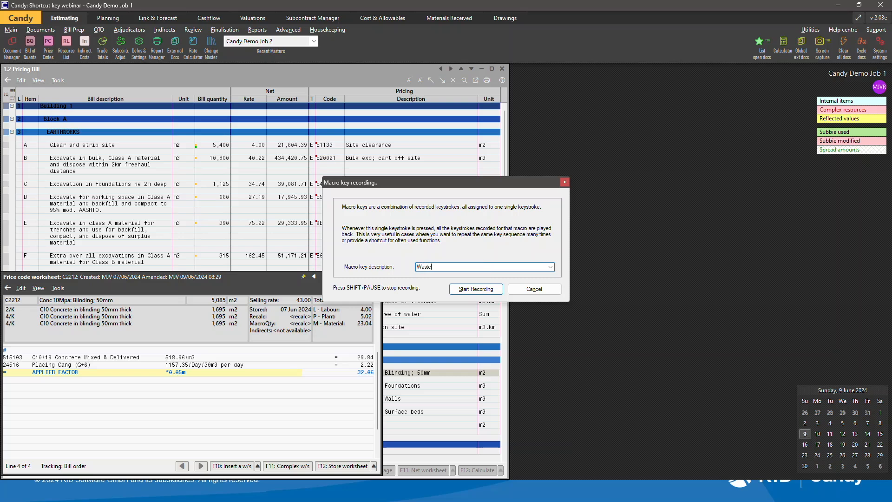
type(" 15%")
key("Return")
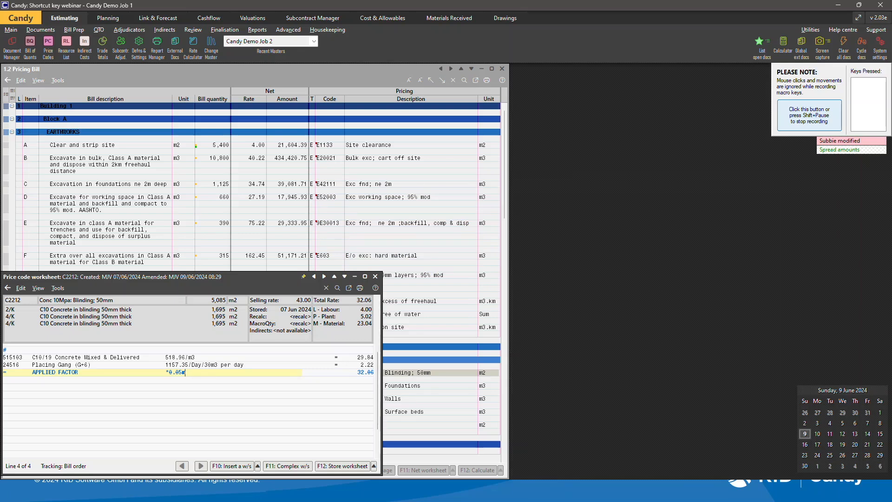
Record +15%waste appended to the applied factor, then stop the macro recording and acknowledge it.
type("+15%waste")
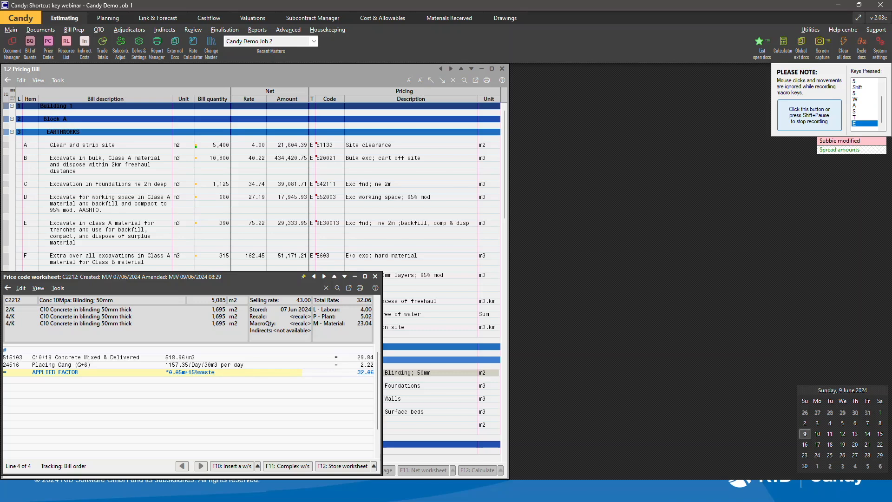
key("shift+Pause")
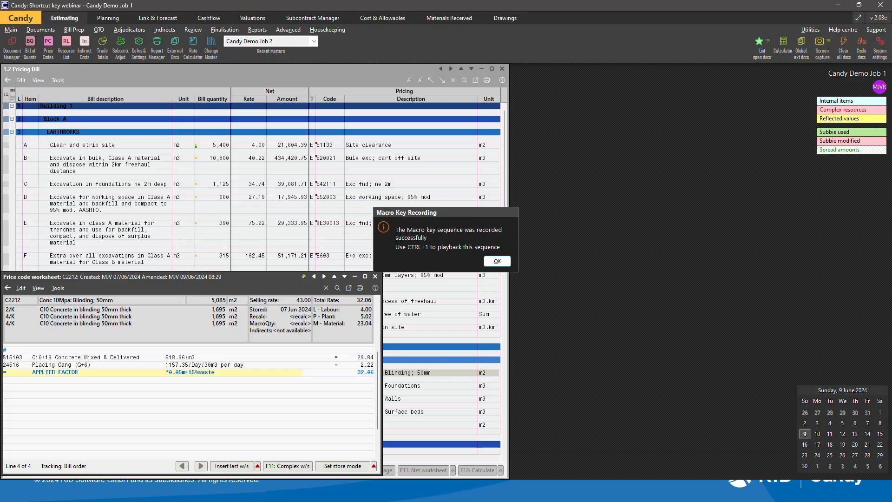
key("Return")
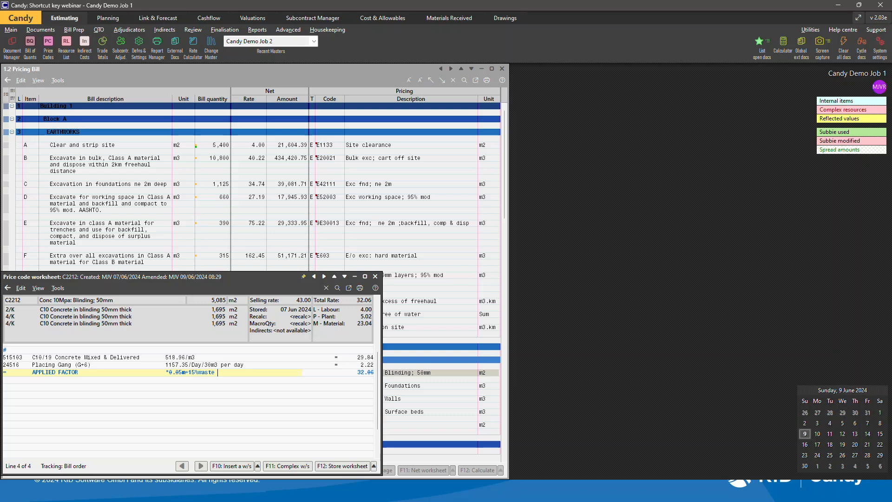
key("BackSpace")
key("BackSpace")
key("BackSpace")
key("BackSpace")
key("BackSpace")
key("BackSpace")
key("BackSpace")
key("BackSpace")
key("BackSpace")
key("ctrl+z")
Open system settings and assign the Waste 15% macro to Ctrl+1 in the macro key preferences.
left_click(881, 42)
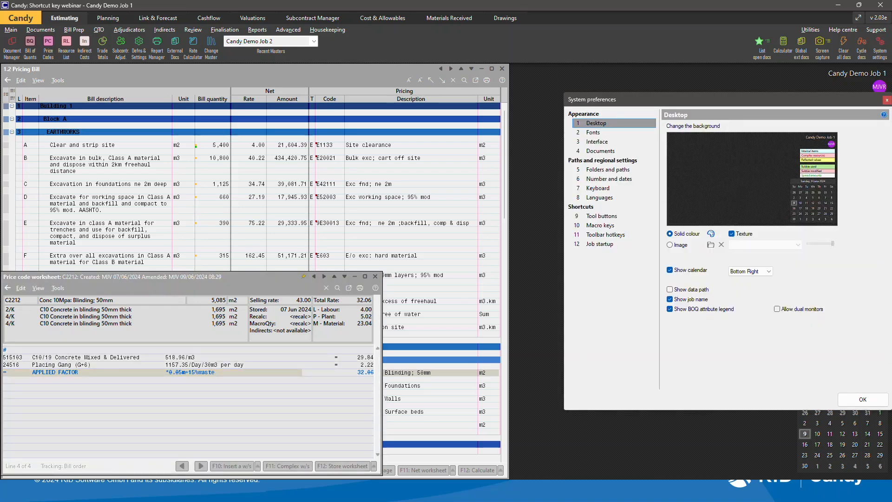
left_click(600, 226)
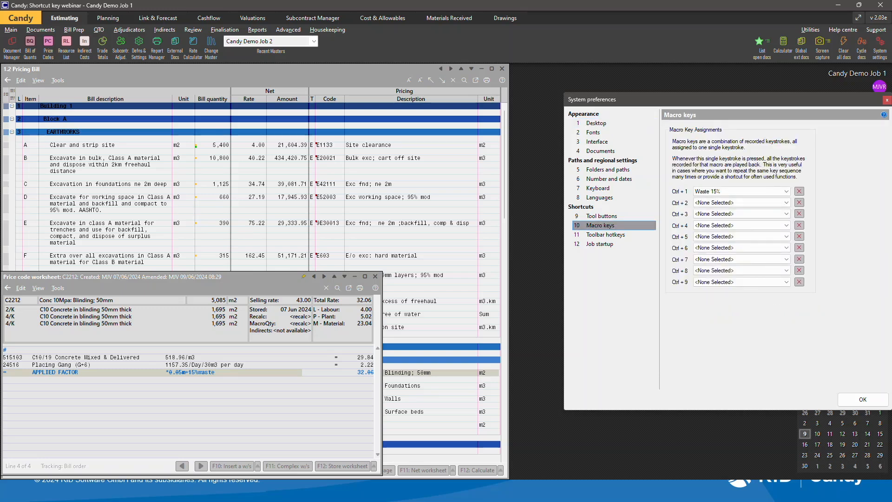
left_click(786, 192)
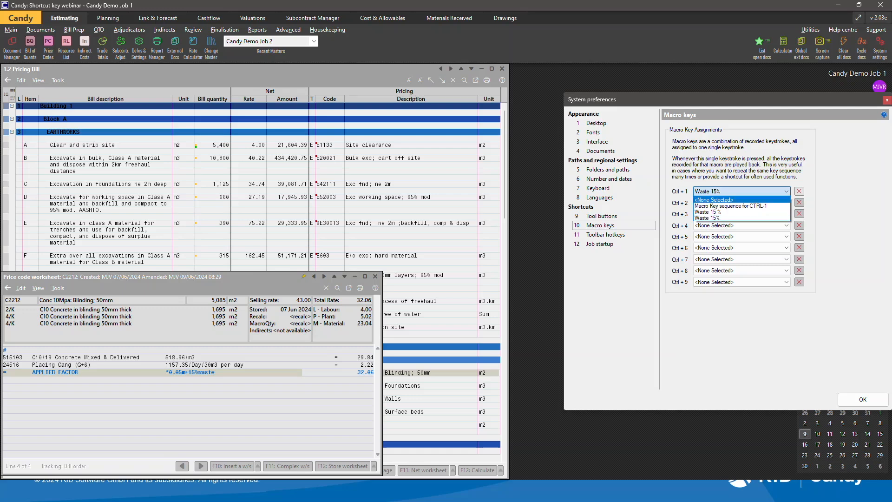
left_click(725, 218)
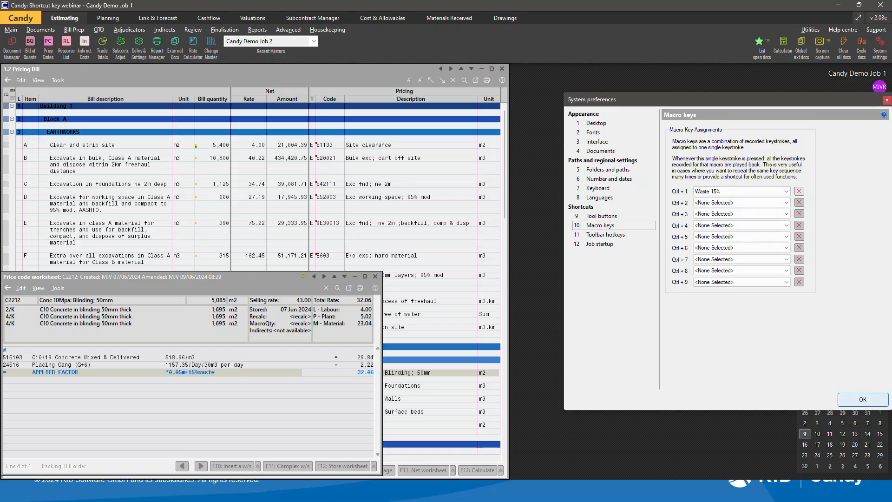
left_click(863, 399)
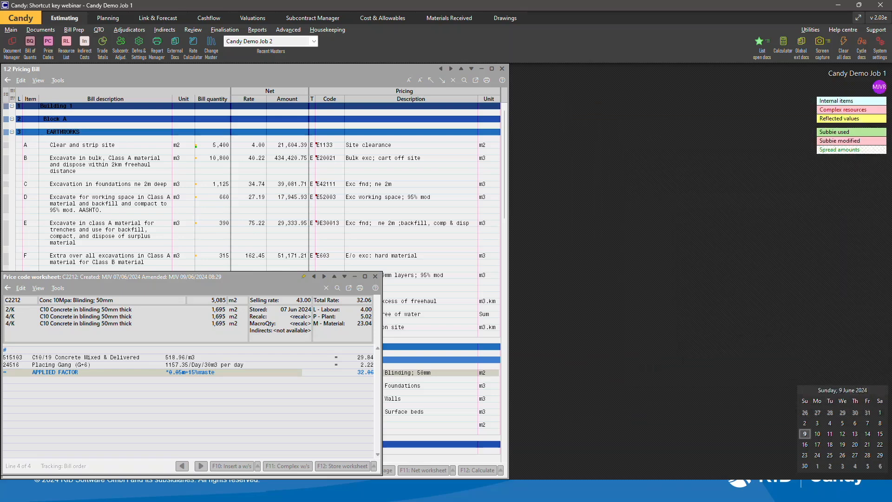
Store the price code worksheet.
left_click(259, 402)
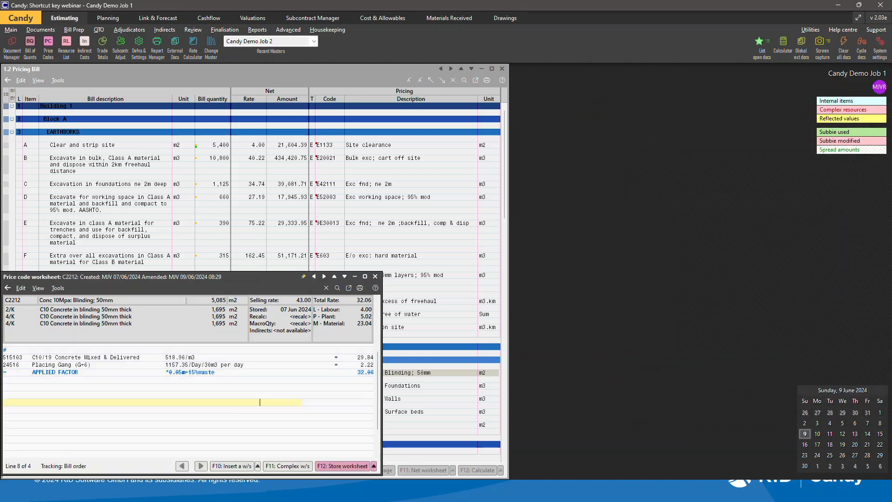
key("F12")
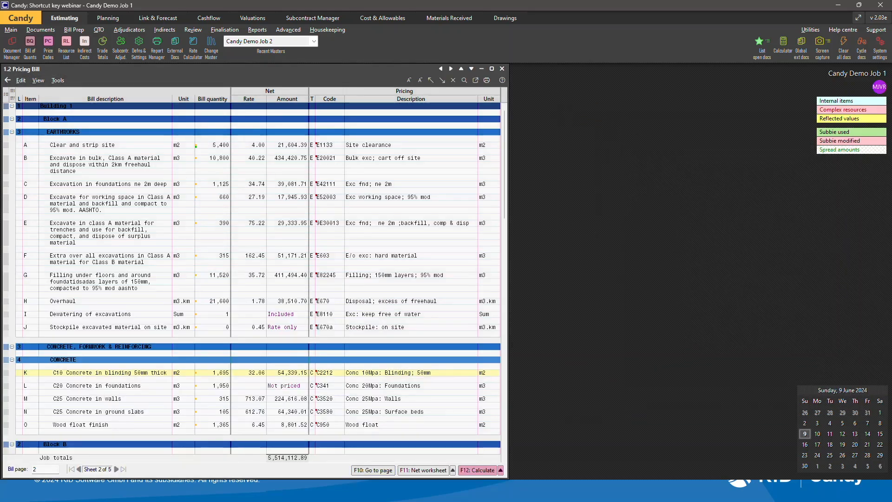
key("alt+Tab")
key("alt+Tab")
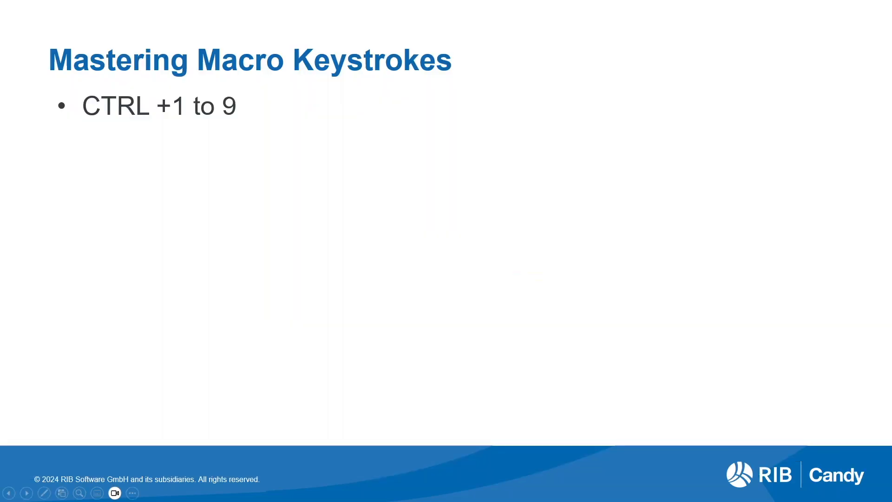
key("Right")
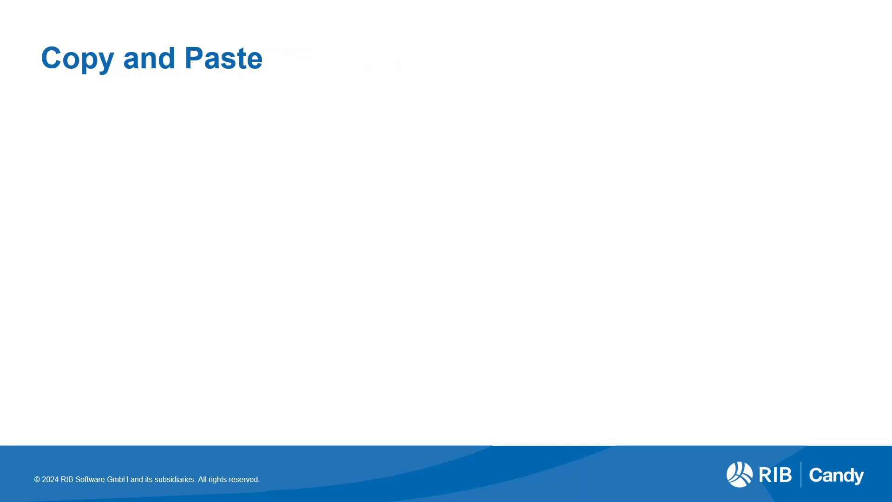
key("Right")
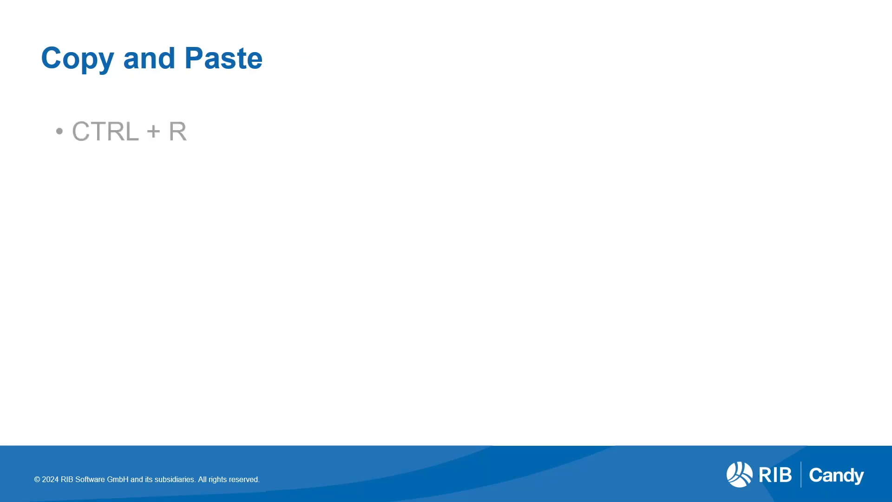
key("Right")
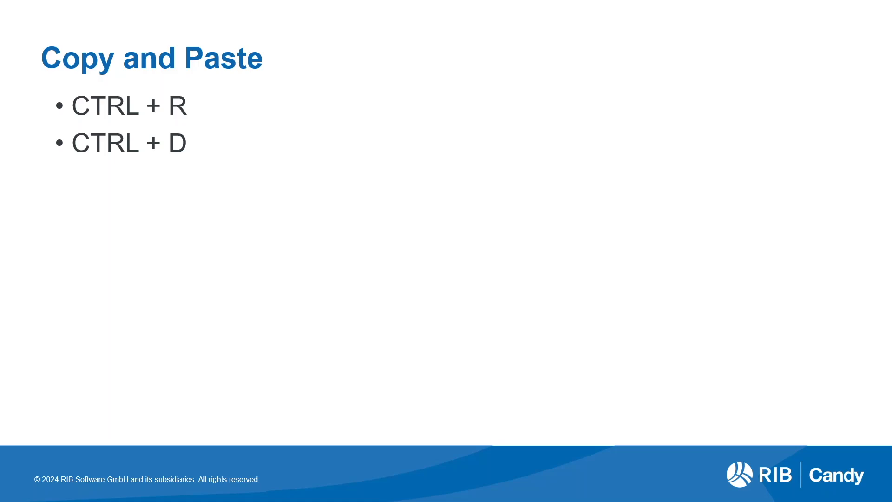
key("alt+Tab")
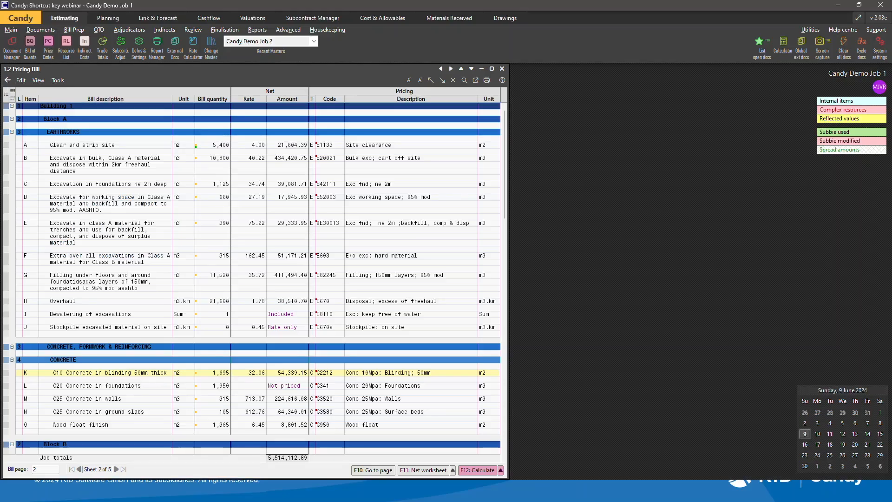
Copy the Block A section with its earthworks and concrete items to the end of the pricing bill.
left_click(76, 119)
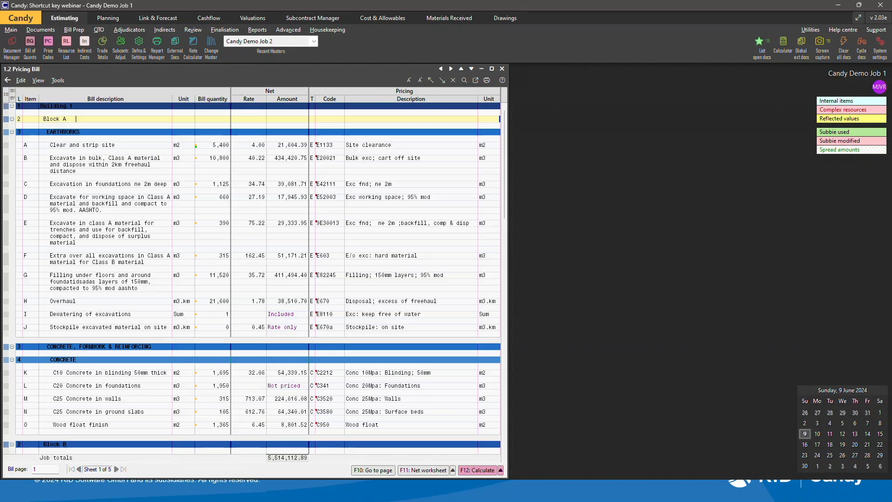
key("Down")
key("Down")
key("Down")
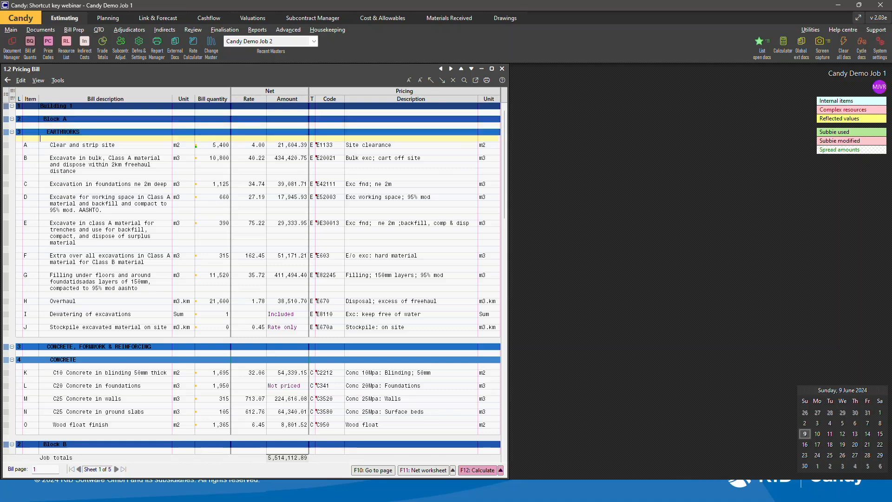
key("Down")
key("Down")
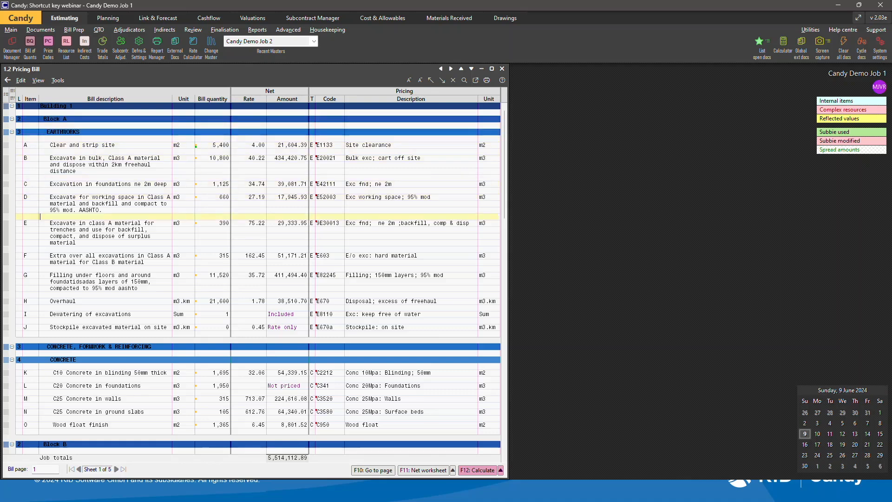
key("Down")
key("Down")
key("Down")
key("Down")
key("Down")
key("Down")
key("Down")
key("Down")
key("Down")
key("Down")
key("Down")
key("Down")
key("Down")
key("Down")
key("Down")
key("Down")
key("Down")
key("Down")
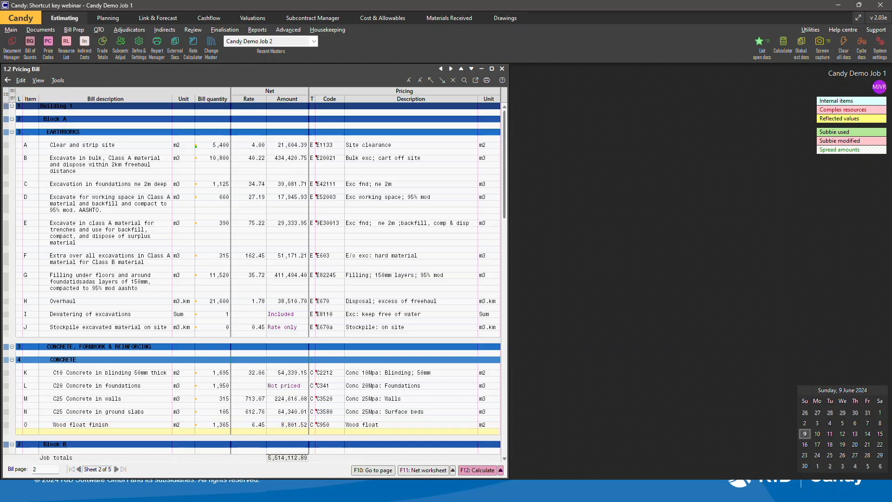
key("Page_Down")
key("Page_Down")
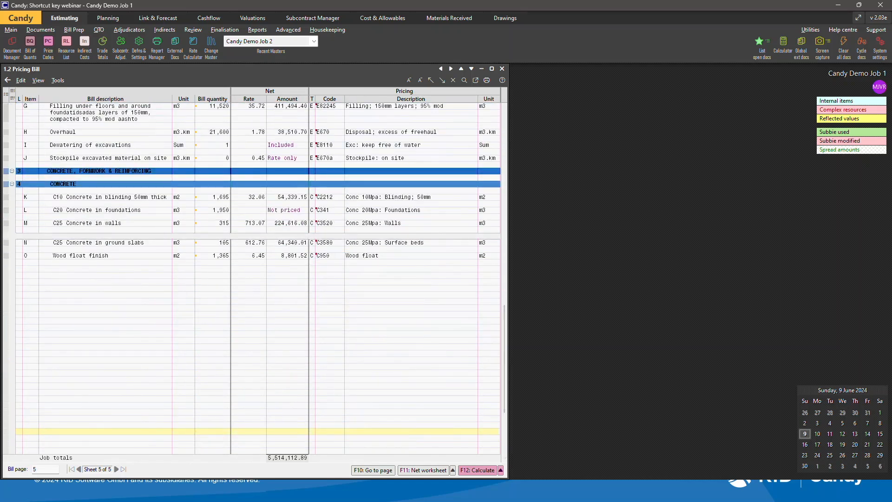
key("ctrl+v")
key("ctrl+v")
key("ctrl+v")
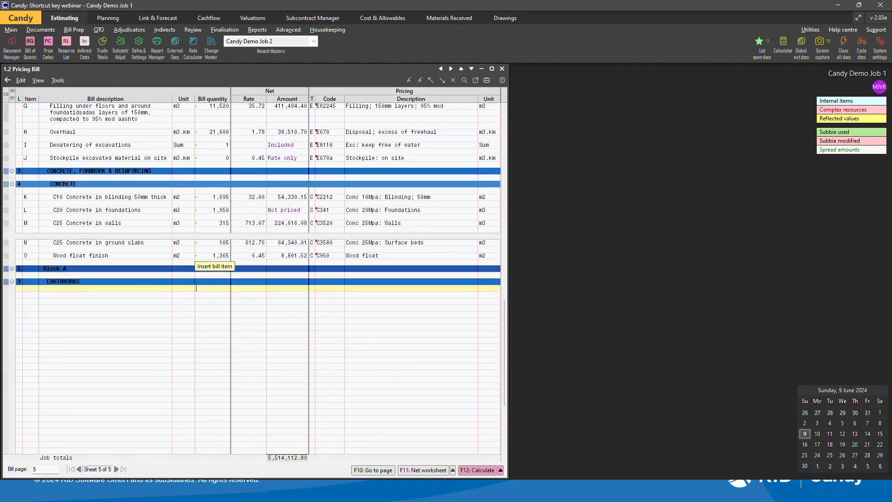
key("ctrl+v")
key("ctrl+v")
key("ctrl+v")
key("ctrl+v")
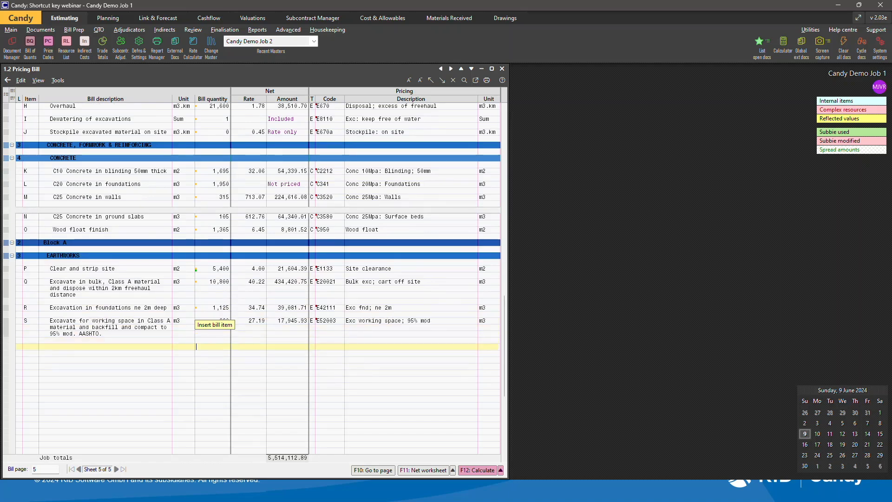
key("ctrl+v")
key("ctrl+v")
key("ctrl+v")
key("ctrl+v")
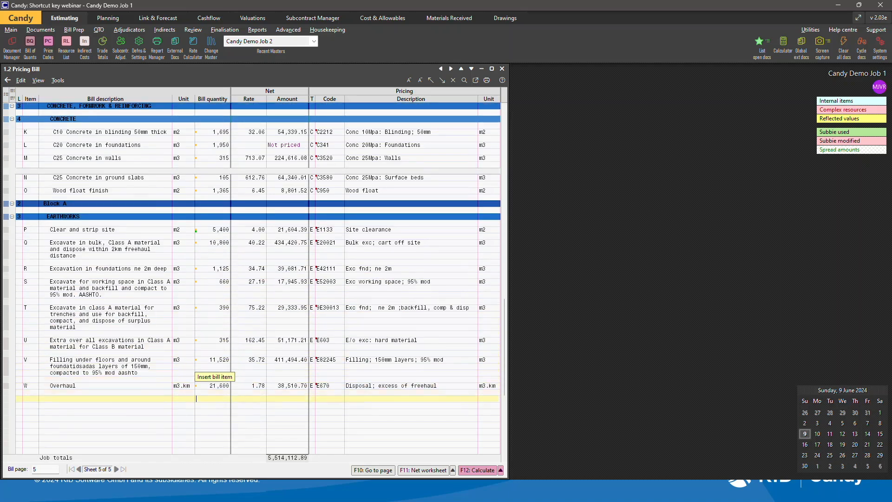
key("ctrl+v")
key("ctrl+v")
key("ctrl+v")
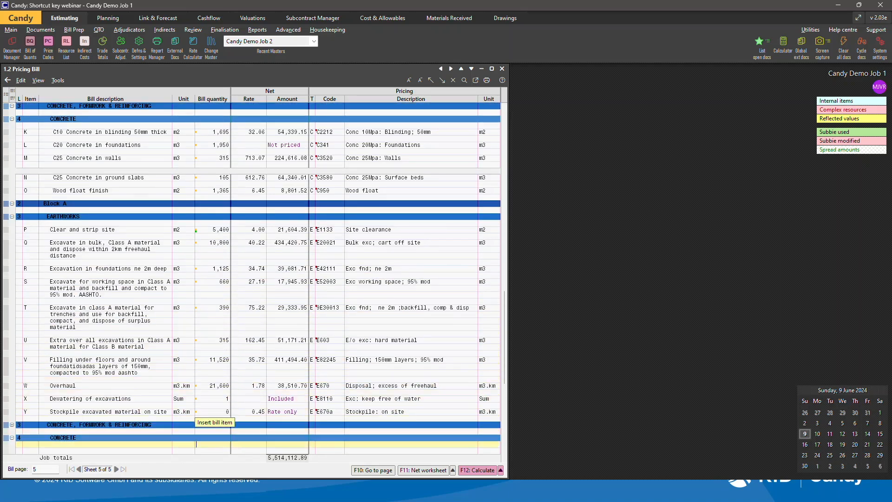
key("ctrl+v")
key("ctrl+v")
key("ctrl+v")
key("ctrl+v")
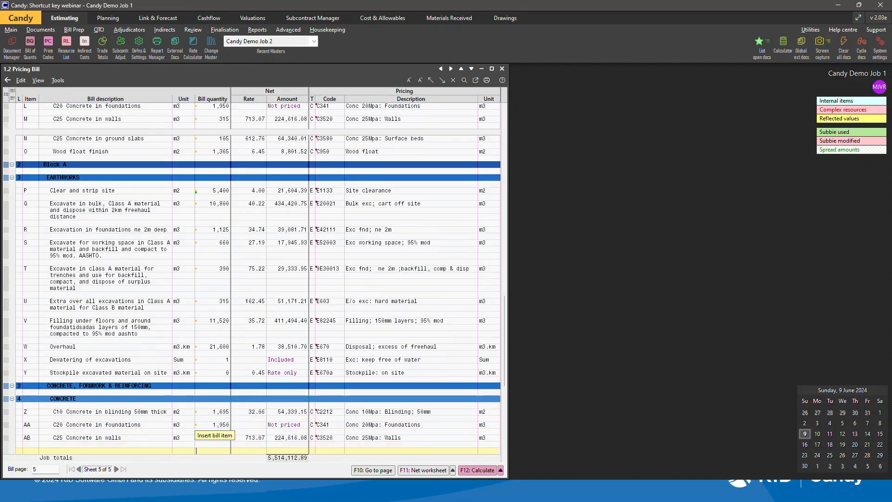
key("ctrl+v")
key("ctrl+v")
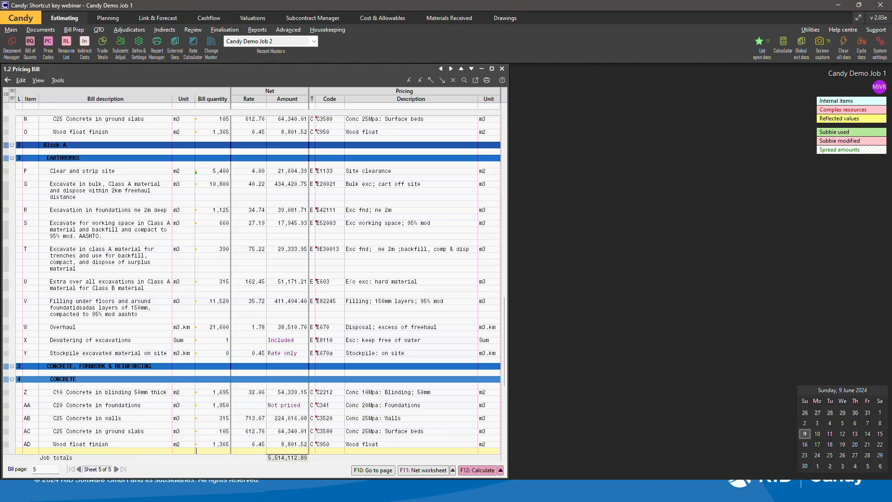
Rename the copied block heading to Block D.
left_click(67, 145)
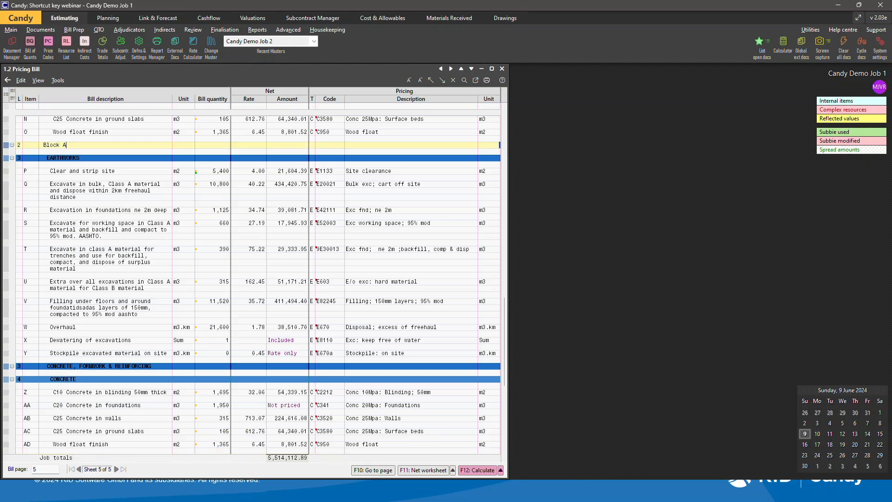
key("BackSpace")
type("D")
Open the price code worksheet for the C10 concrete in blinding 50mm thick item.
left_click(62, 210)
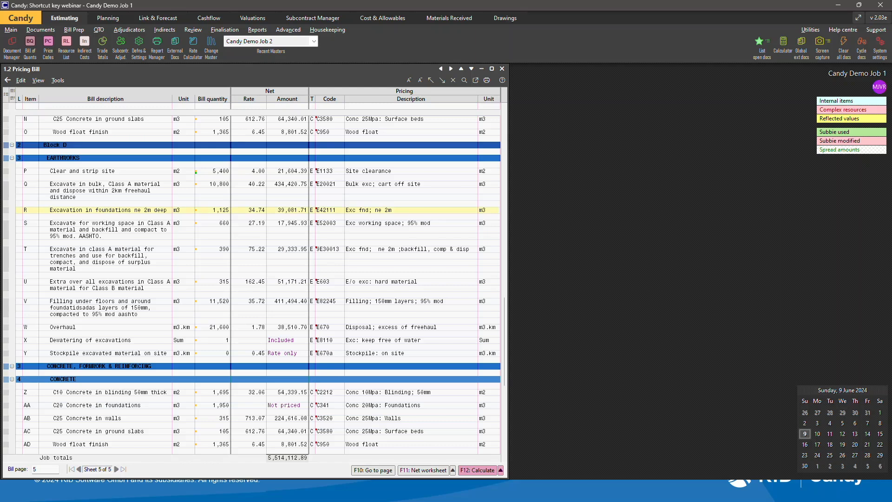
left_click_drag(504, 336, 505, 148)
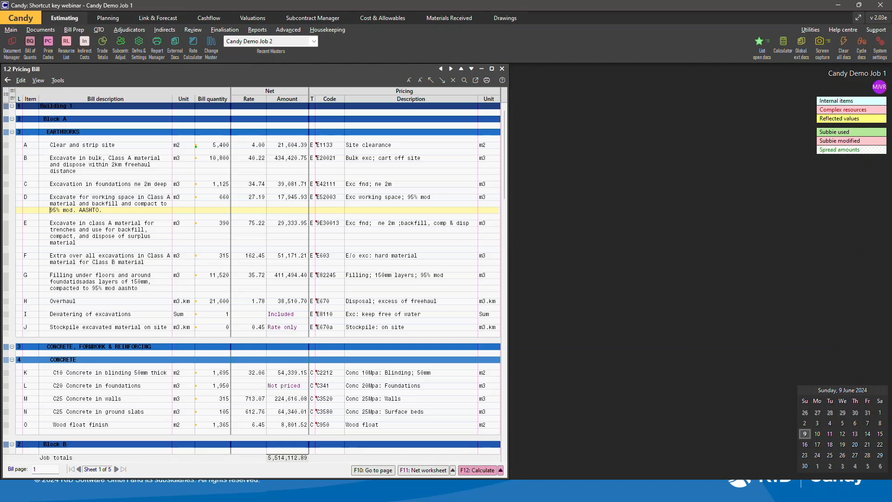
double_click(249, 373)
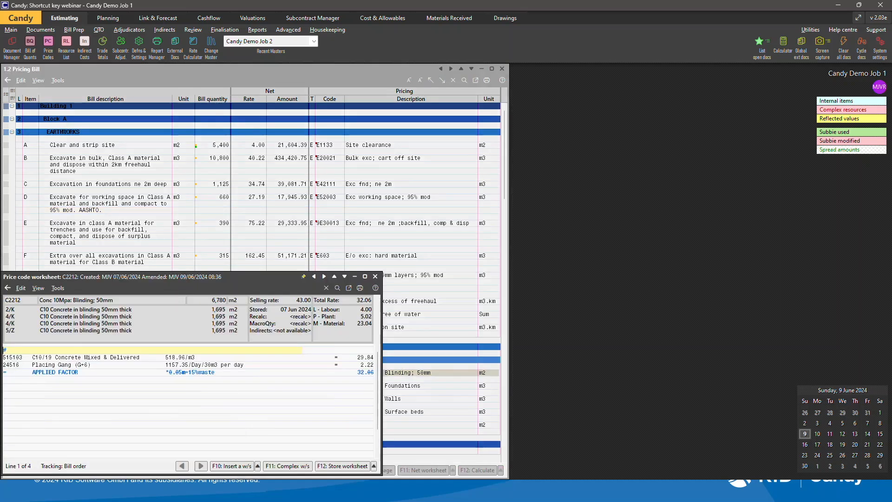
Paste the copied lines at the end of the worksheet.
key("Down")
key("Down")
key("Down")
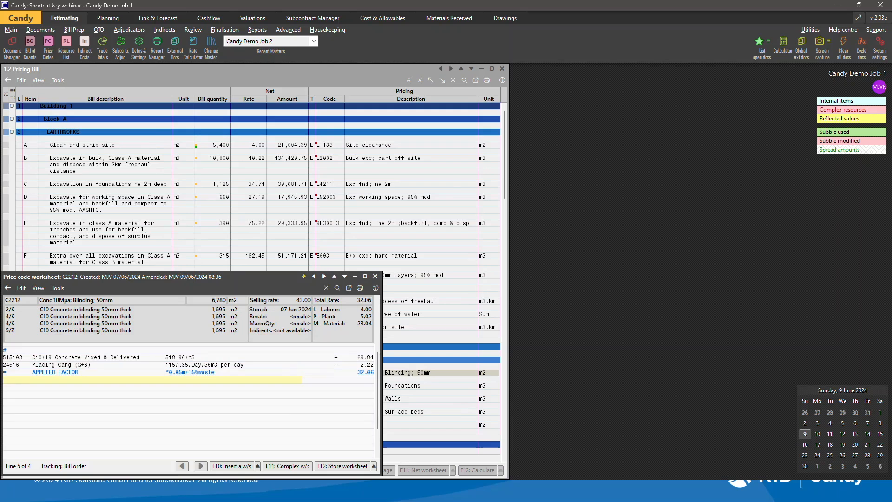
type("# 515103 C10/19 Concrete Mixed & Delivered 518.96/m3 = 29.84 24516 Placing Gang (G+6) 1157.35/Day/30m3 per day = 2.22 = APPLIED FACTOR *0.05m+15%waste 32.06")
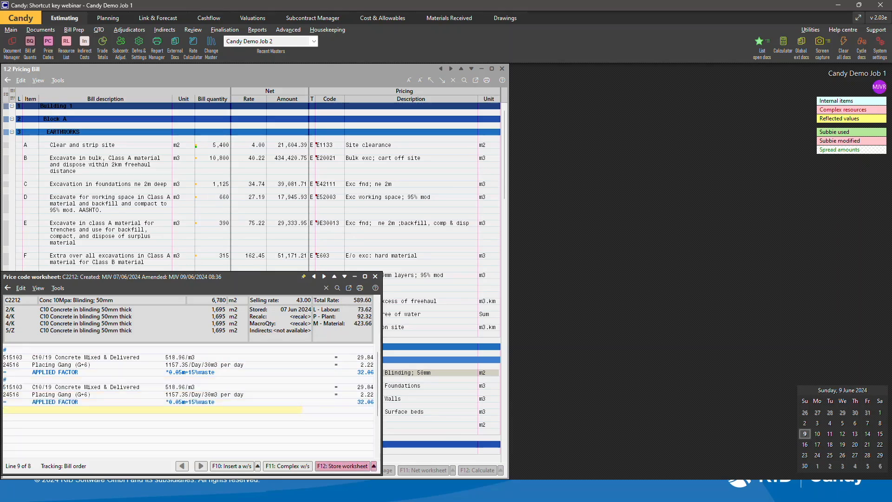
Delete the pasted lines from the worksheet.
left_click(39, 379)
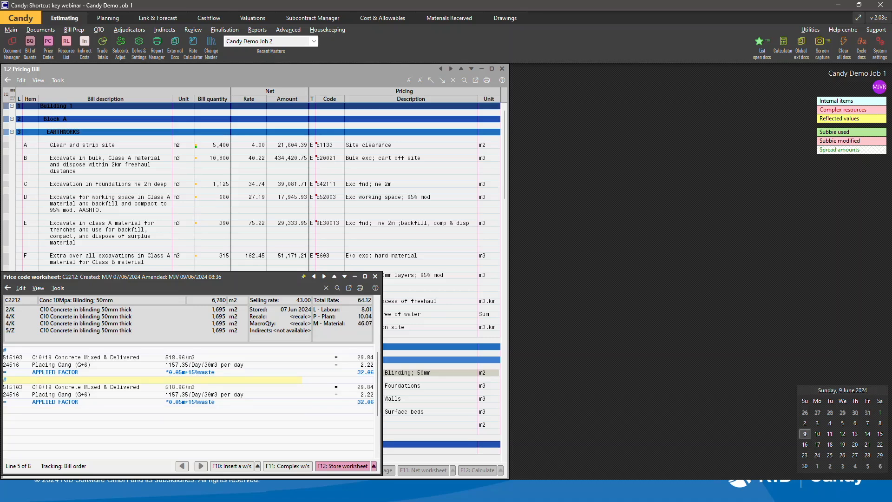
key("ctrl+y")
key("ctrl+y")
key("ctrl+y")
key("ctrl+y")
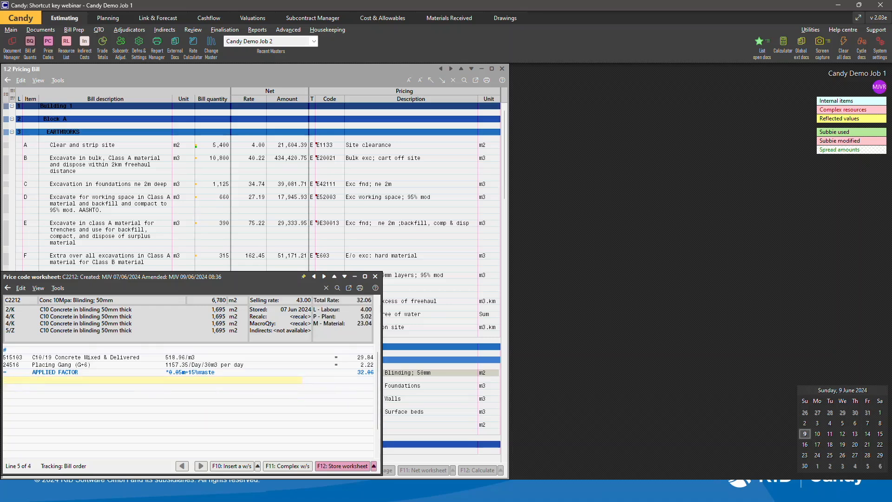
Store the price code worksheet, then paste the copied Block A section at the end of the pricing bill.
key("F12")
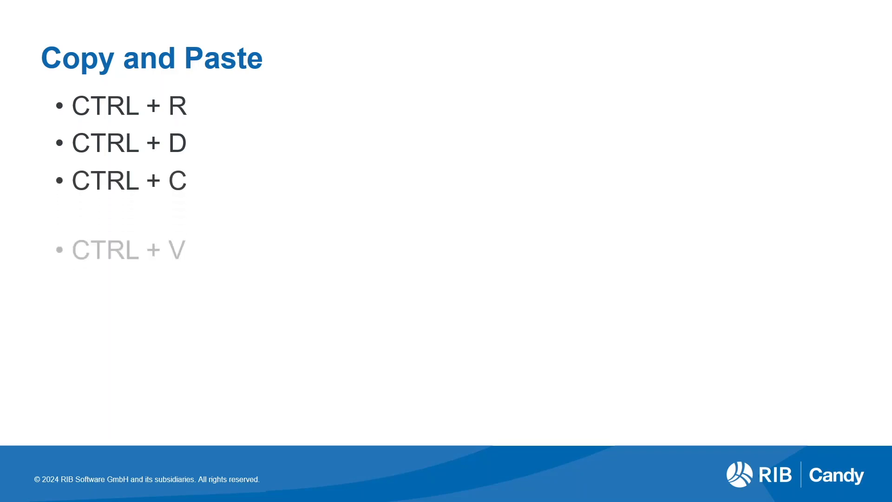
key("alt+Tab")
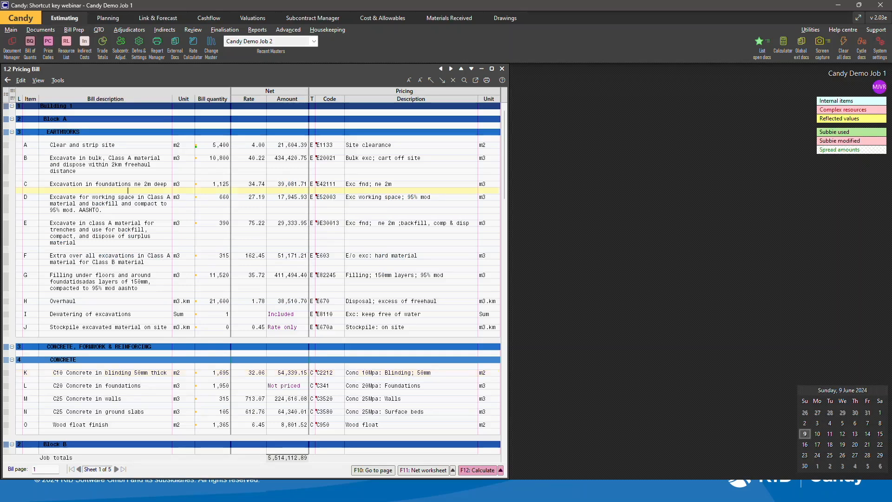
left_click(6, 119)
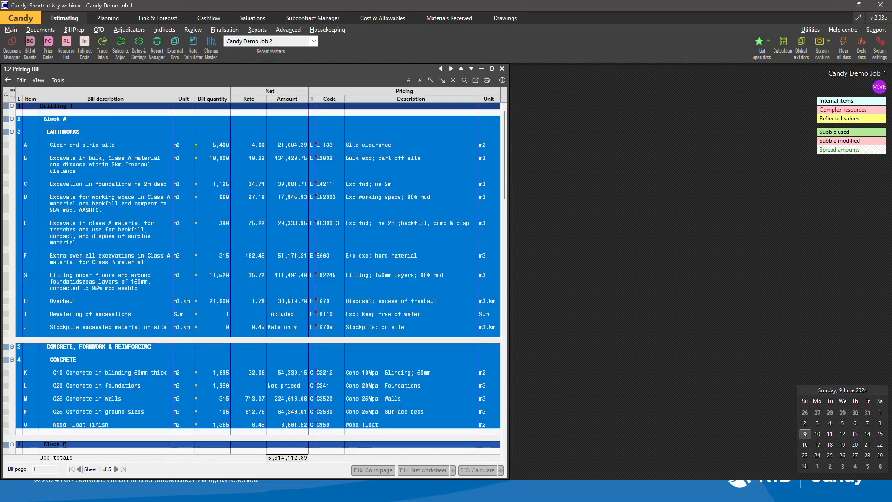
left_click(128, 424)
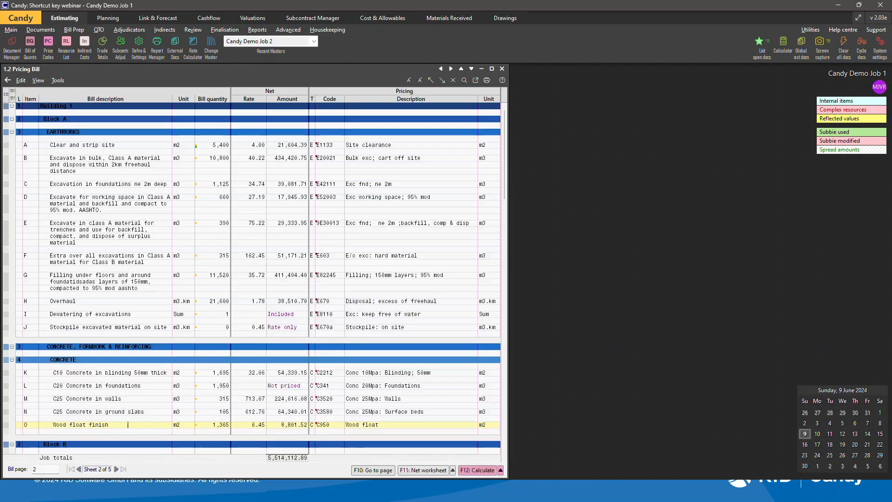
key("Page_Down")
key("Page_Down")
key("Page_Down")
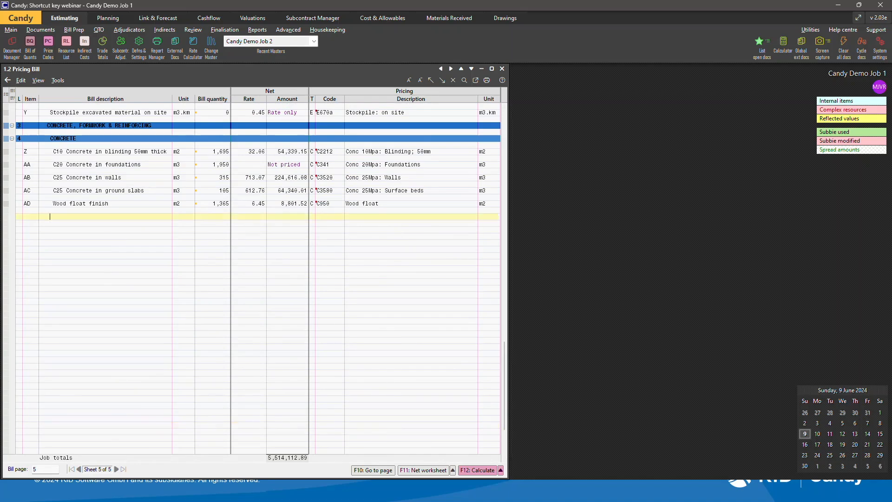
key("ctrl+v")
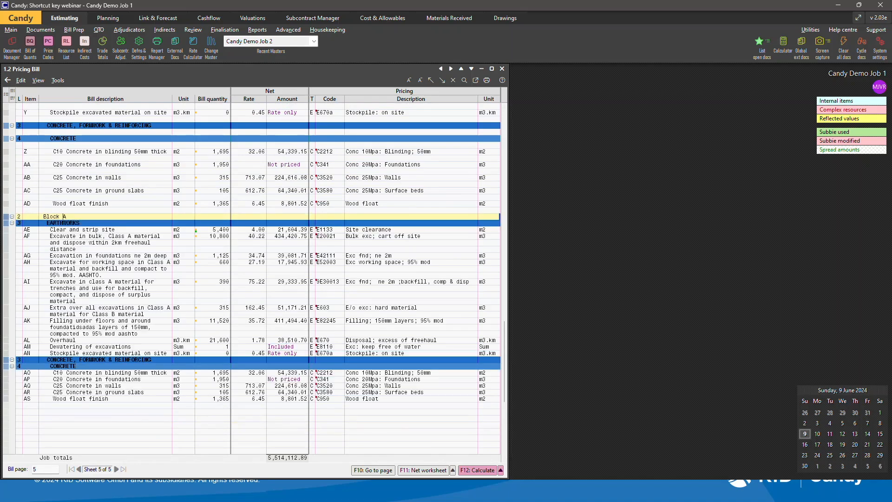
Rename the pasted block heading to Block E.
key("BackSpace")
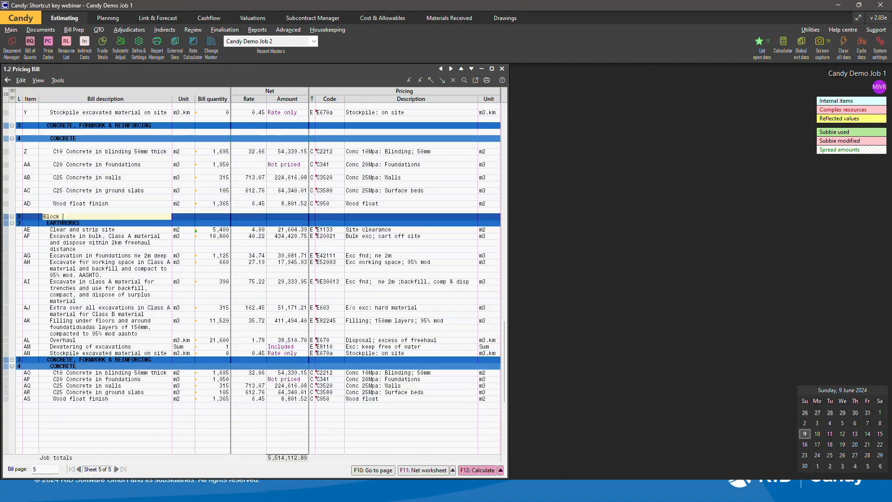
type("E")
key("Return")
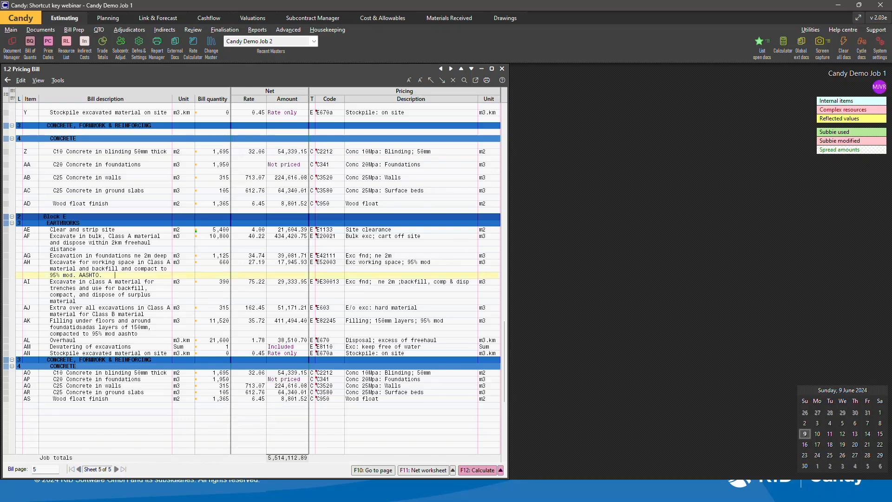
Copy the C10 Concrete in blinding 50mm thick description and open that item's price code worksheet.
left_click_drag(505, 361, 505, 150)
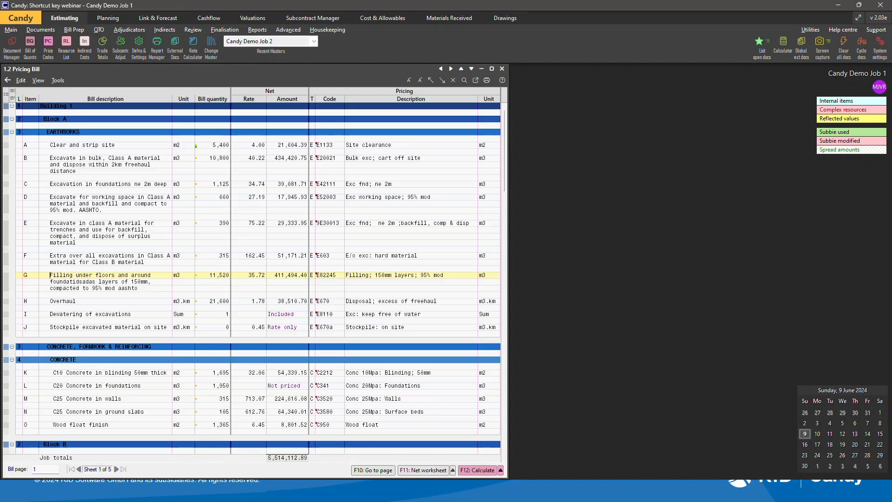
key("Page_Down")
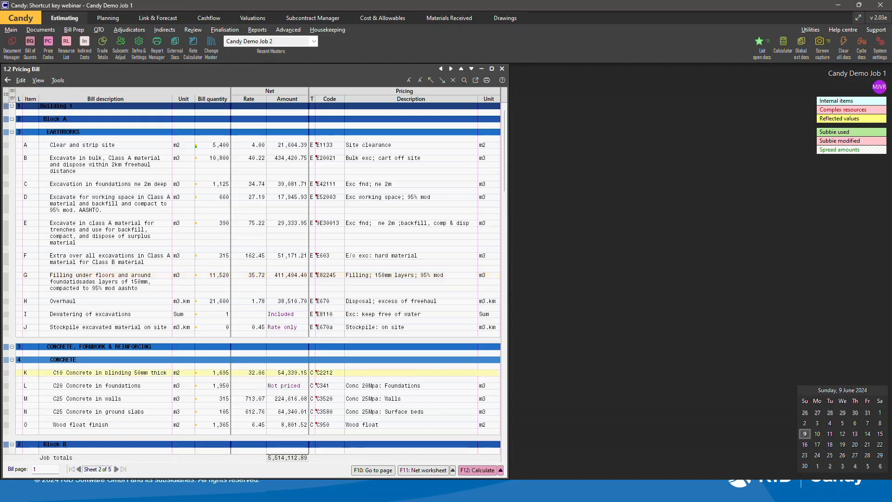
key("shift+End")
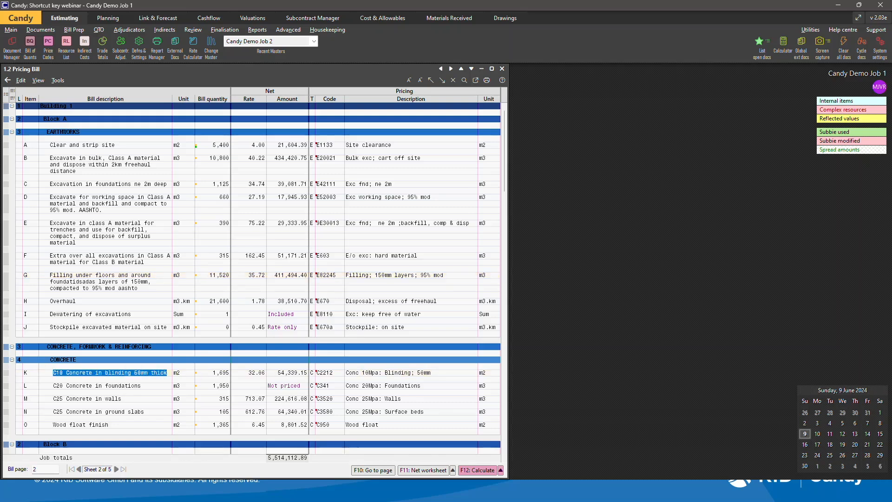
key("Down")
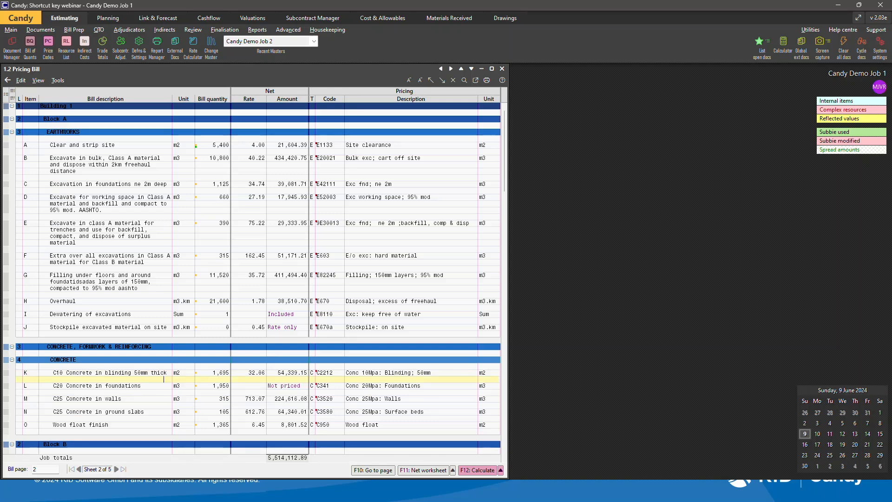
key("F11")
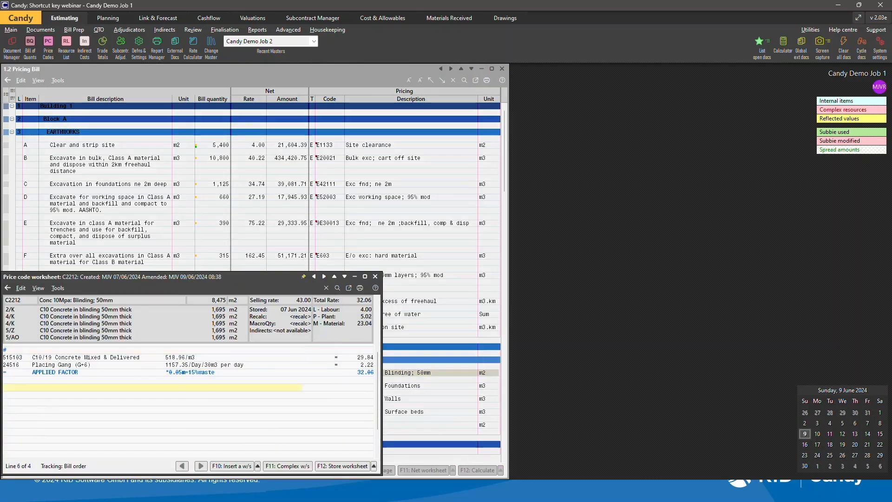
Paste the copied description into the worksheet as a comment line.
key("ctrl+v")
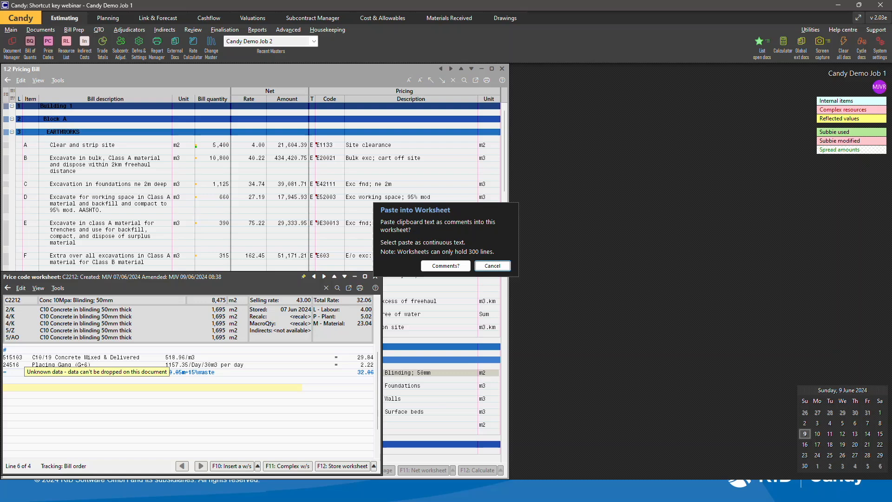
key("Tab")
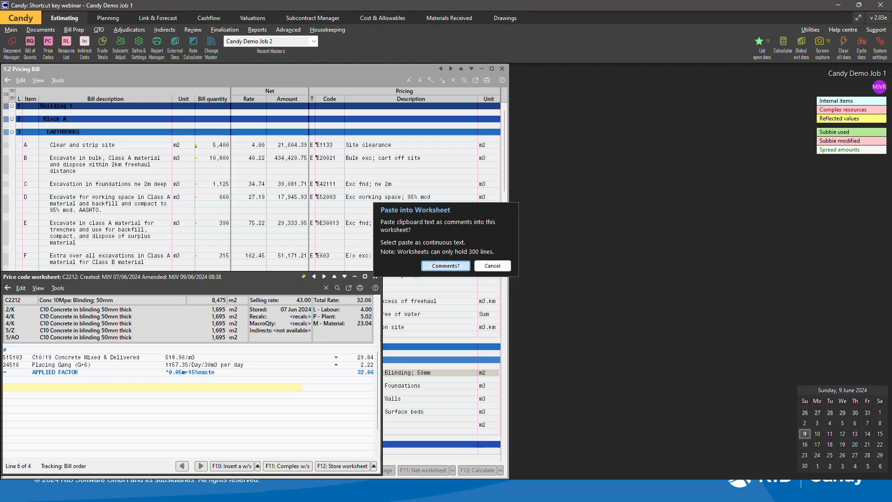
key("Return")
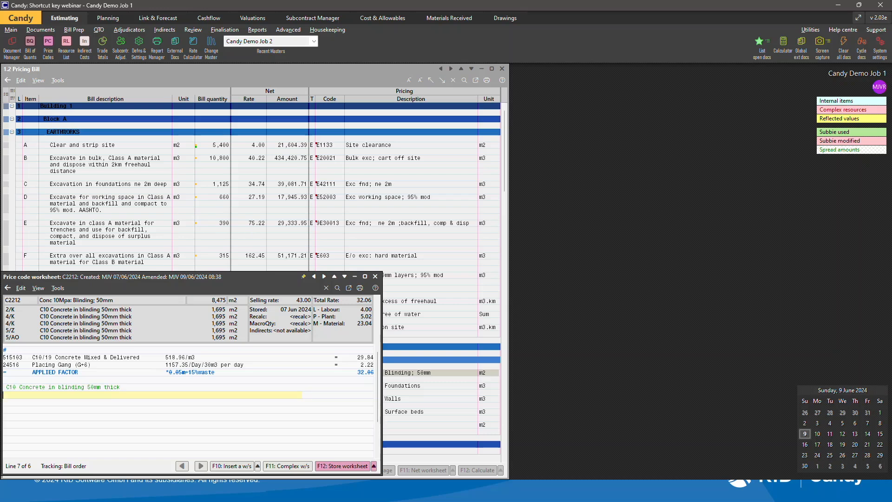
Open the resource list, copy resource code 51113 and paste it as a new worksheet line.
right_click(100, 394)
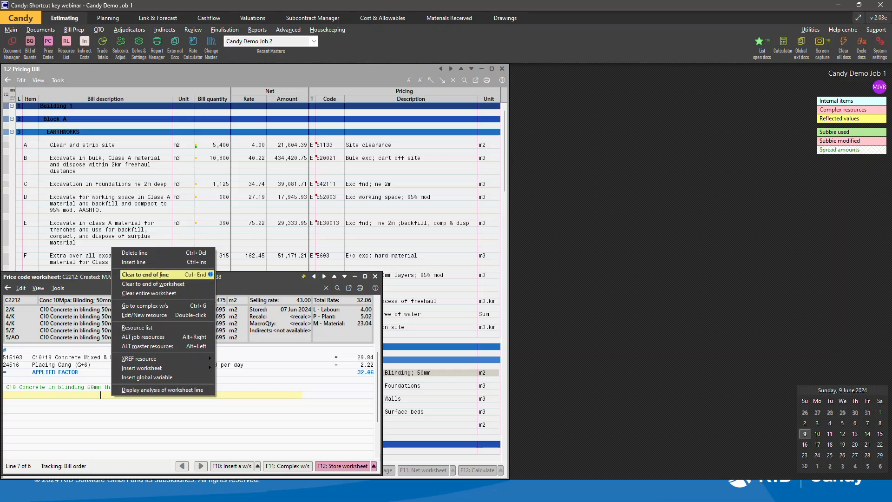
left_click(45, 395)
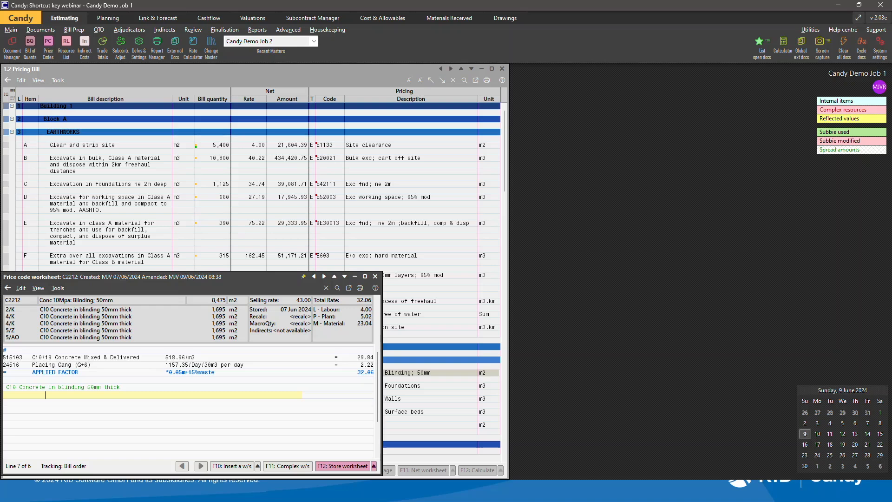
left_click(66, 43)
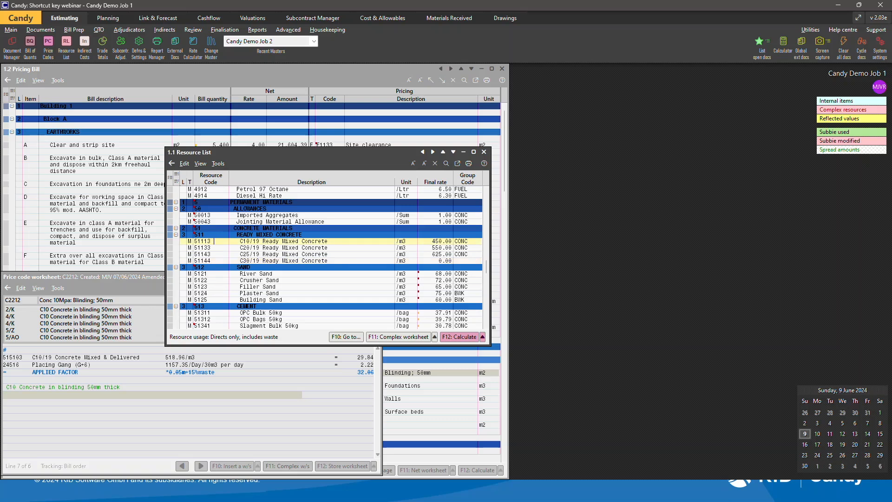
left_click_drag(214, 241, 194, 241)
key("ctrl+c")
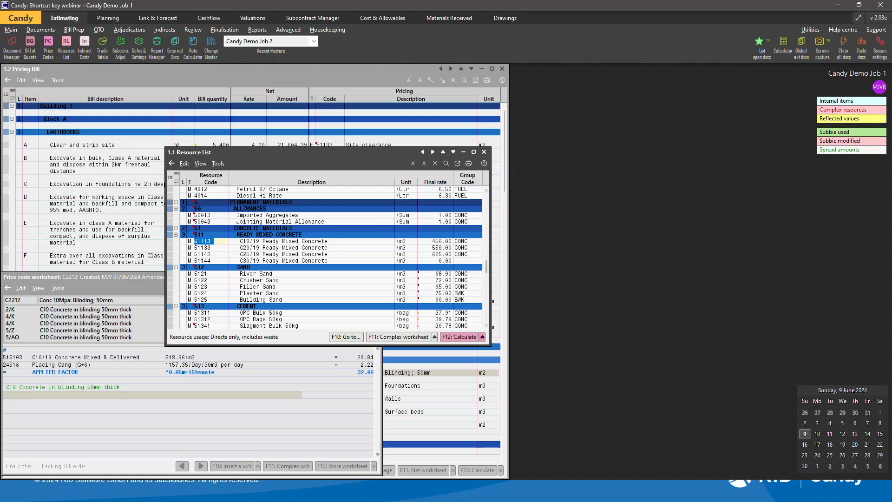
left_click(139, 380)
left_click(19, 396)
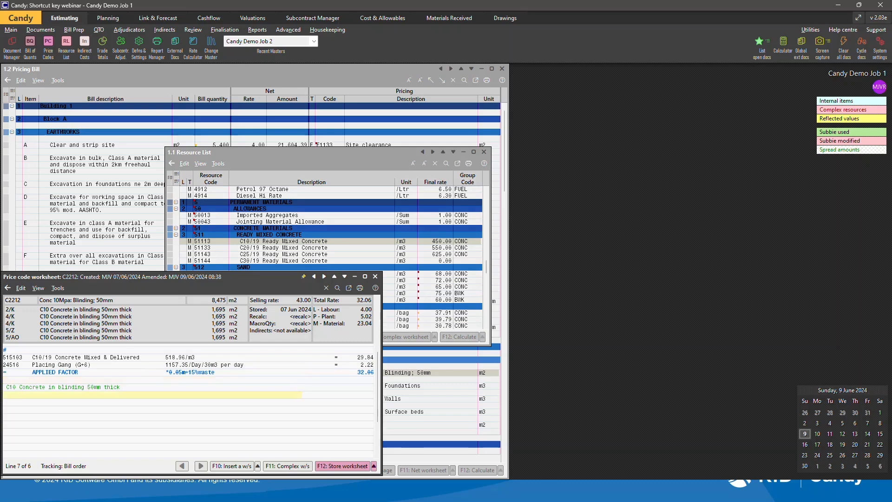
key("ctrl+v")
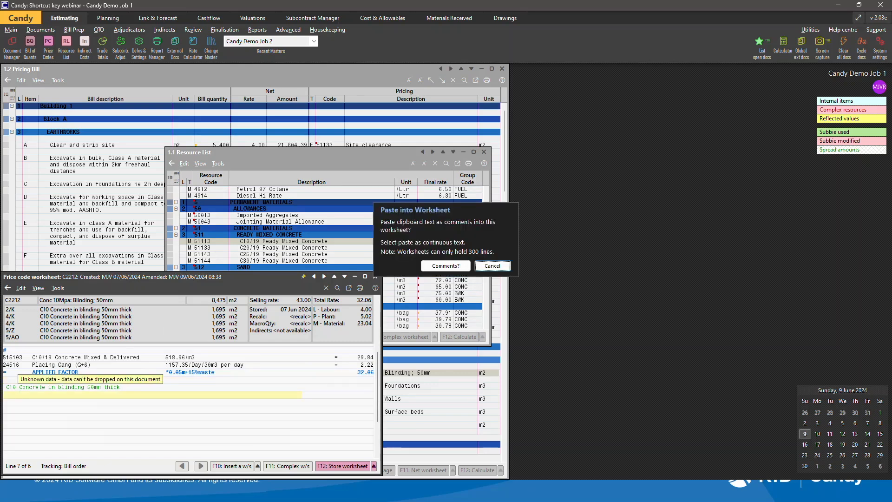
left_click(445, 265)
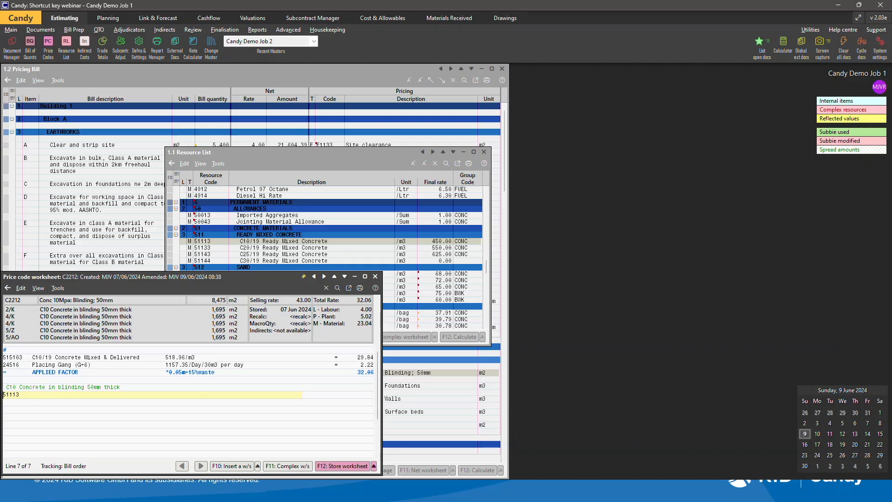
key("Return")
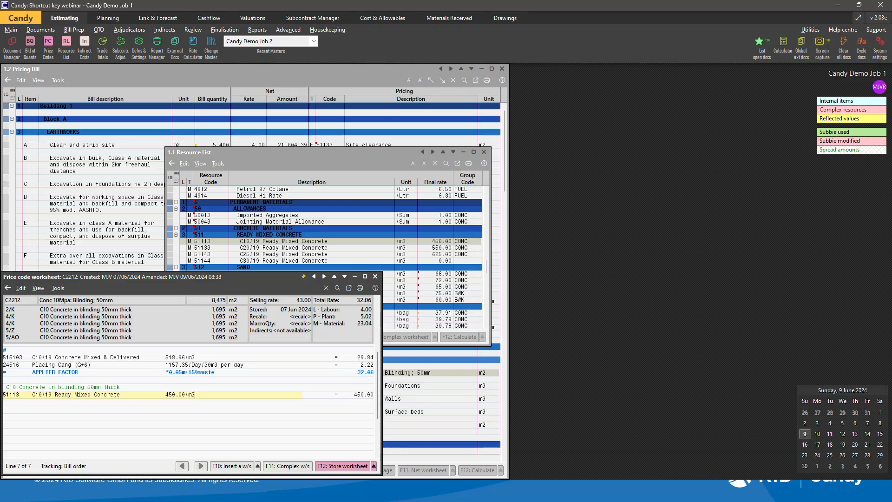
Delete the comment and resource lines just pasted, then store the worksheet.
key("Up")
key("ctrl+Delete")
key("ctrl+Delete")
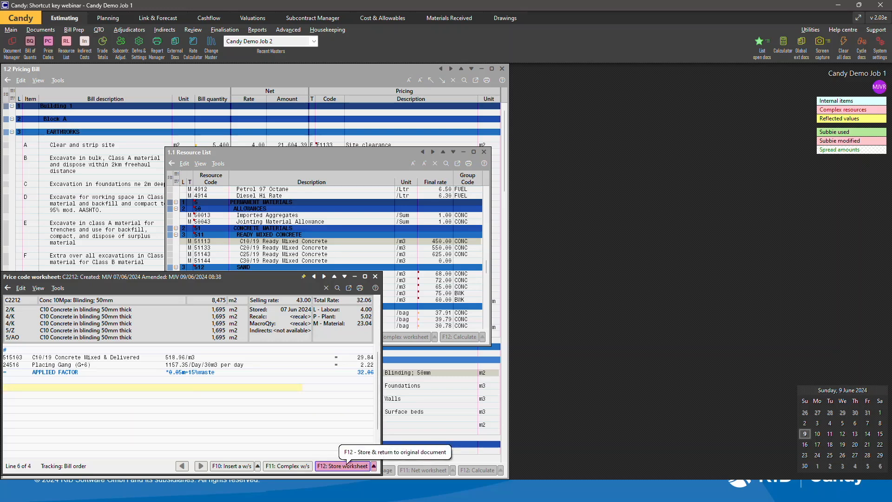
left_click(346, 466)
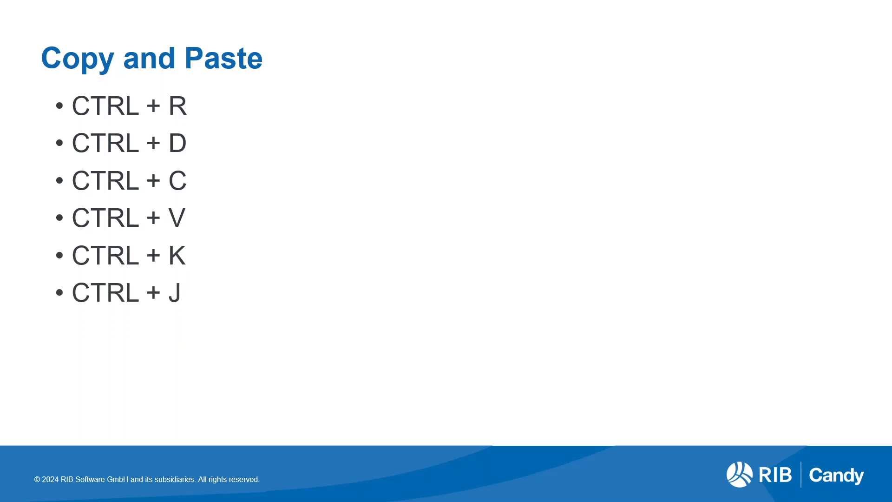
Open the resource list and insert a new resource line below 51144 with code 51145.
key("alt+Tab")
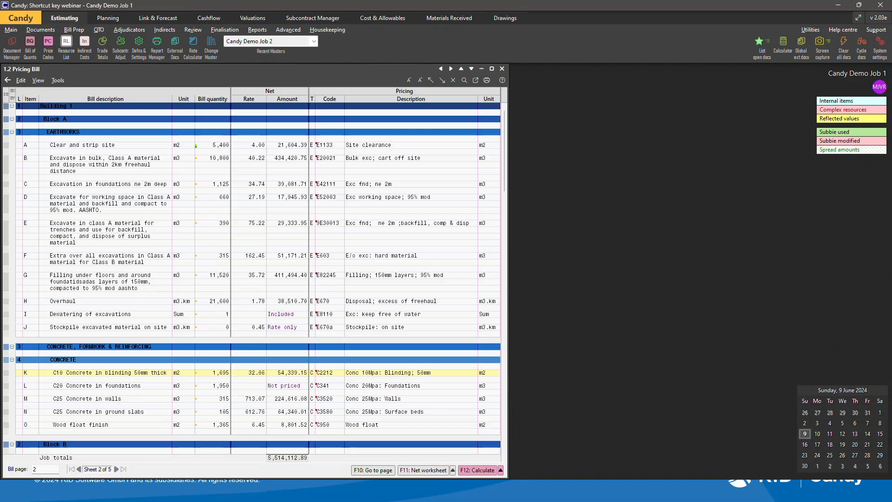
left_click(67, 41)
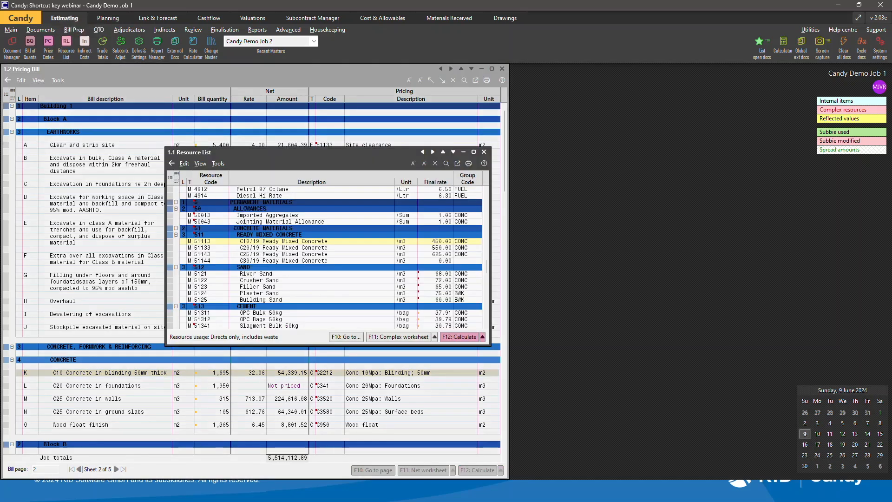
left_click(211, 267)
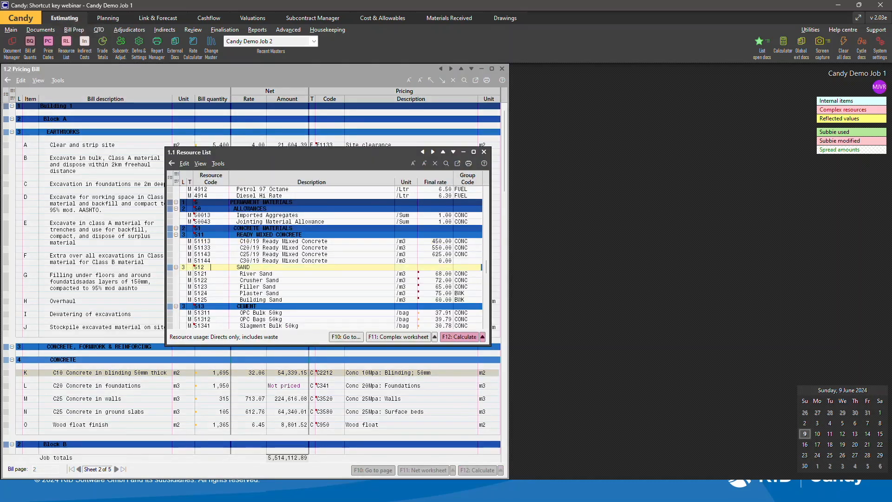
key("Insert")
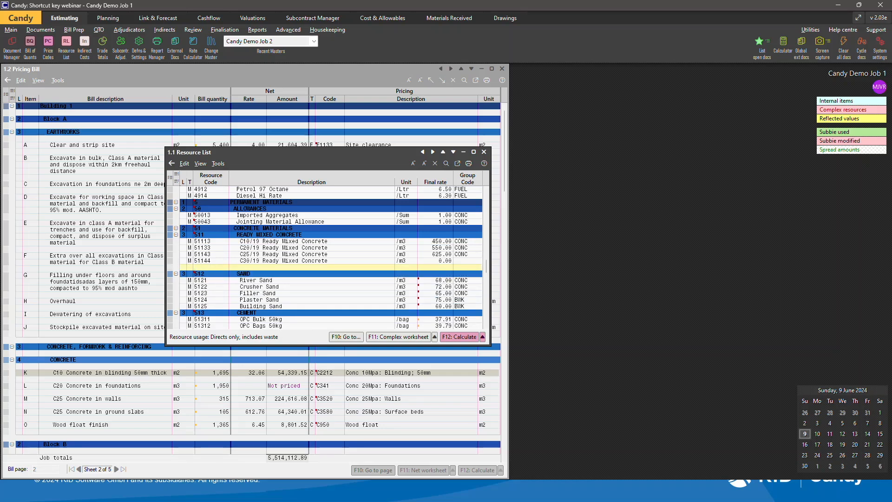
key("ctrl")
key("ctrl+d")
type("51144")
key("BackSpace")
type("5")
key("Tab")
Set the new resource's description to C35/19 Ready Mixed Concrete and copy its remaining fields from the line above.
key("ctrl+d")
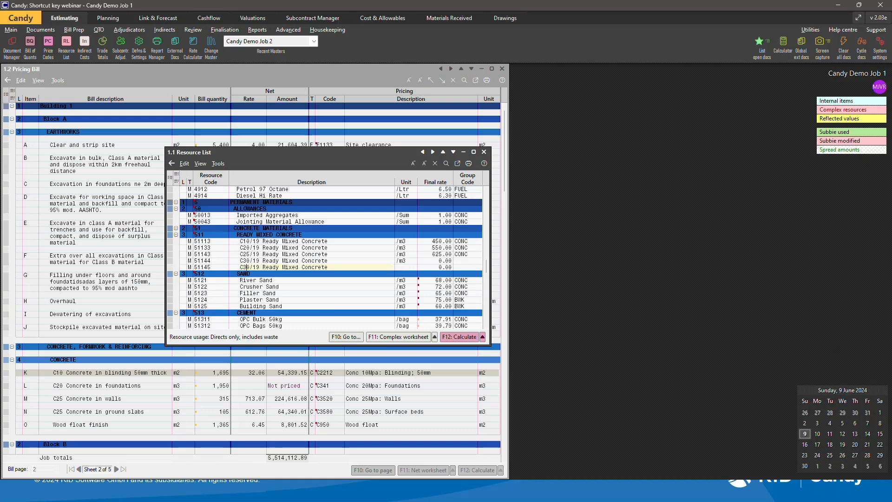
key("BackSpace")
type("5")
key("Tab")
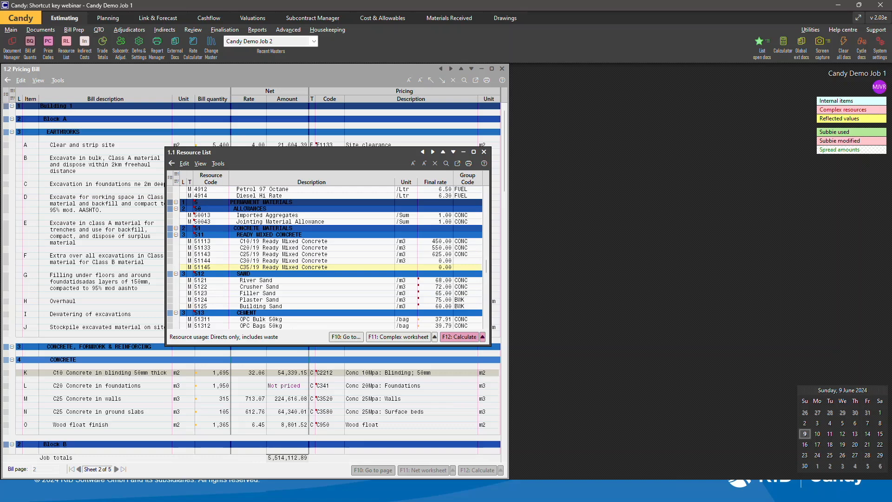
key("F3")
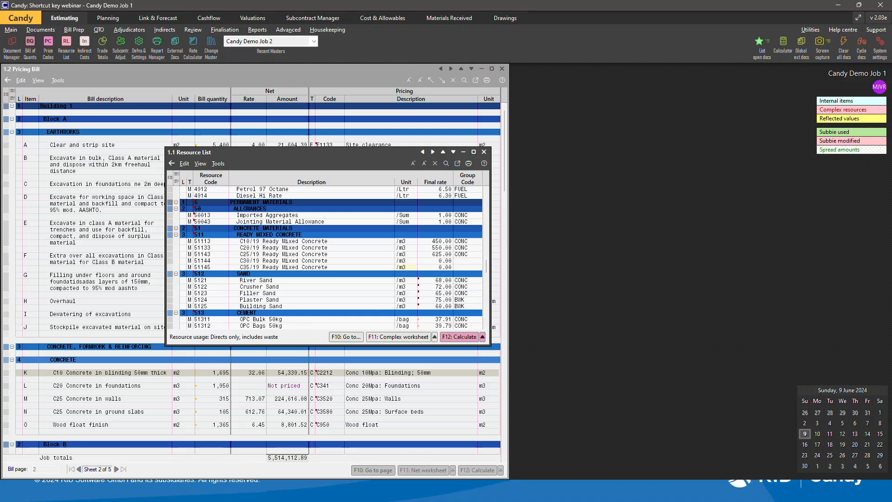
left_click(457, 260)
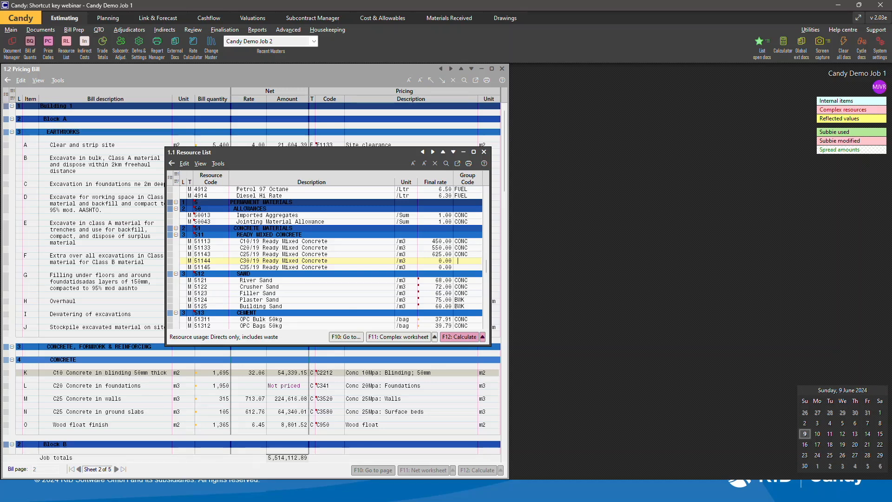
key("F3")
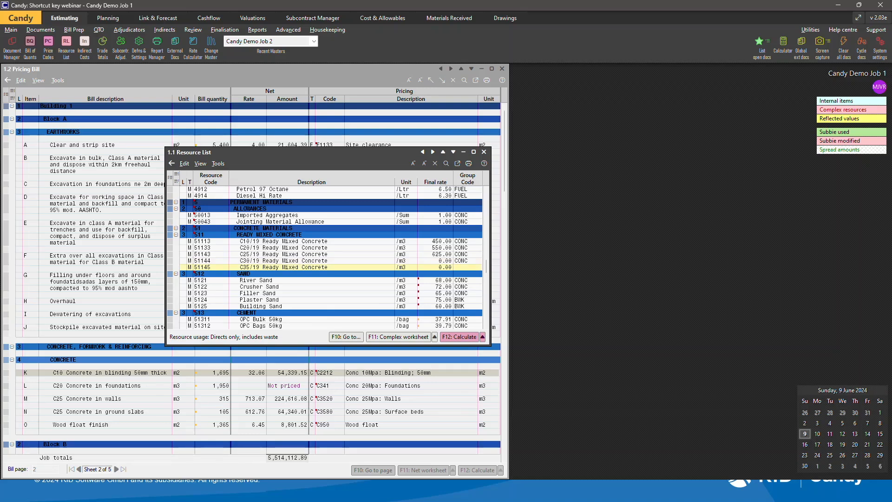
key("F3")
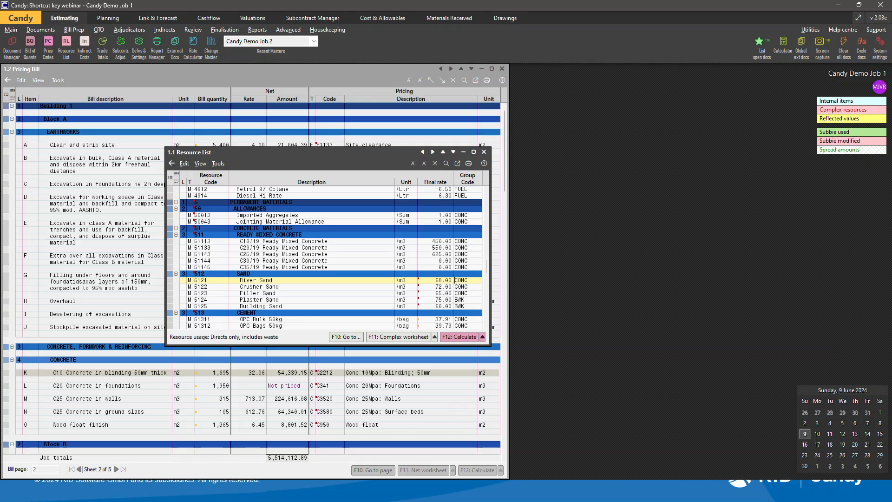
key("alt+Tab")
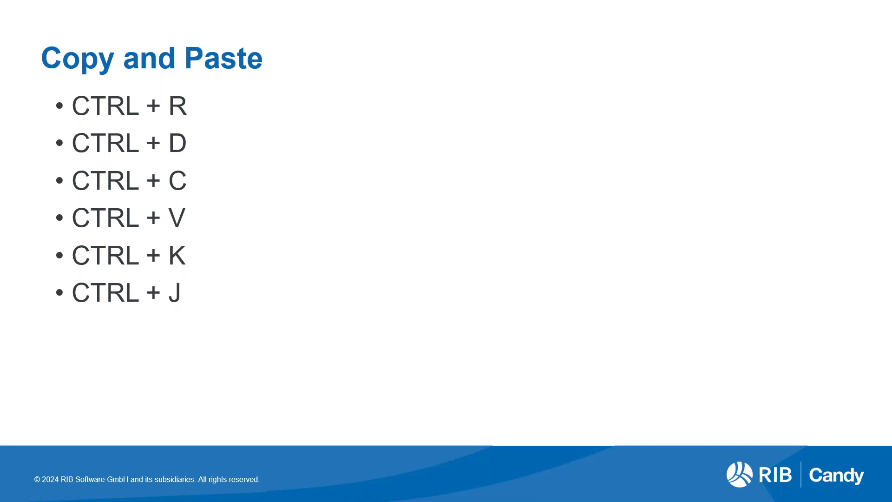
key("Right")
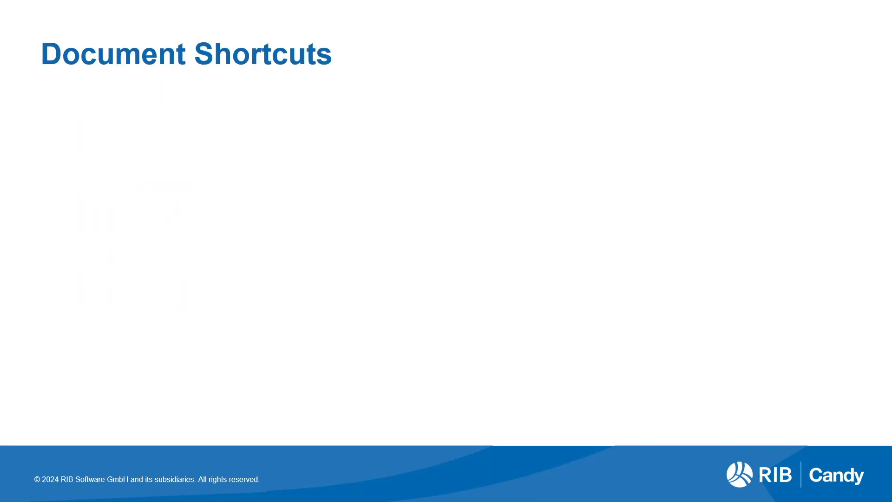
key("Right")
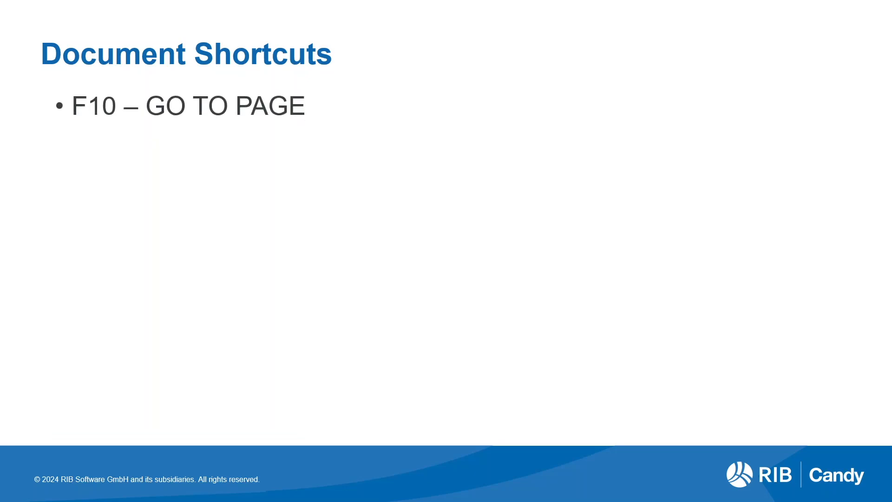
Close the resource list and open the Go to page index for the pricing bill.
key("alt+Tab")
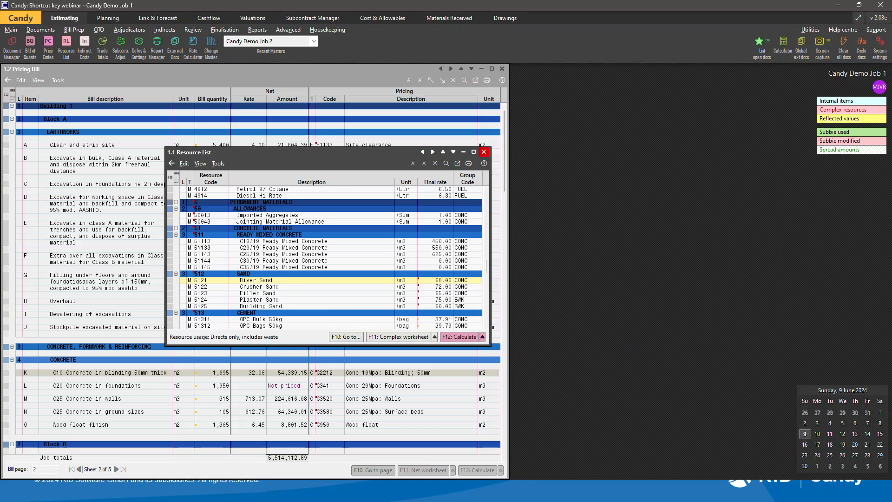
left_click(484, 152)
left_click(279, 197)
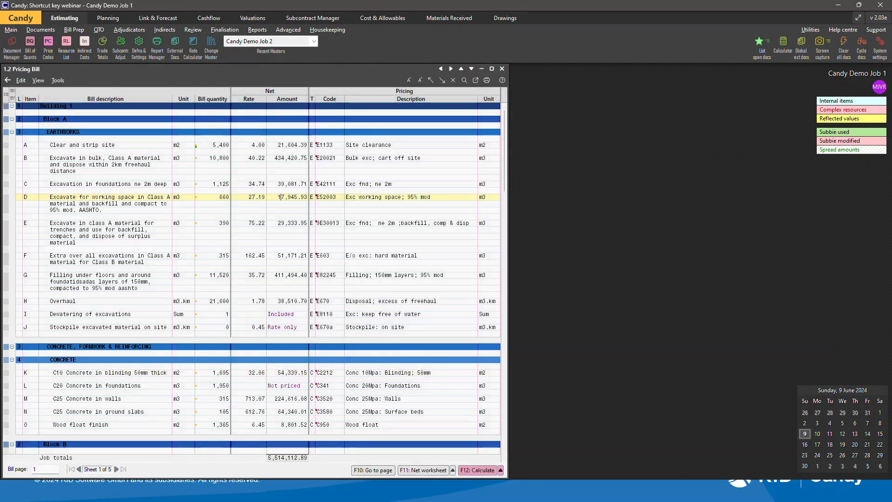
key("F10")
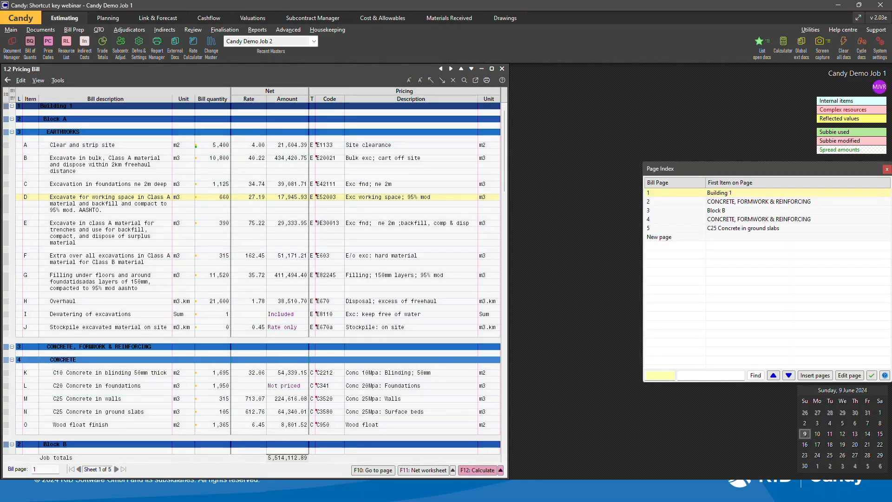
Use the page index to go to a new page at the end of the pricing bill.
key("Down")
key("Down")
key("Down")
key("Up")
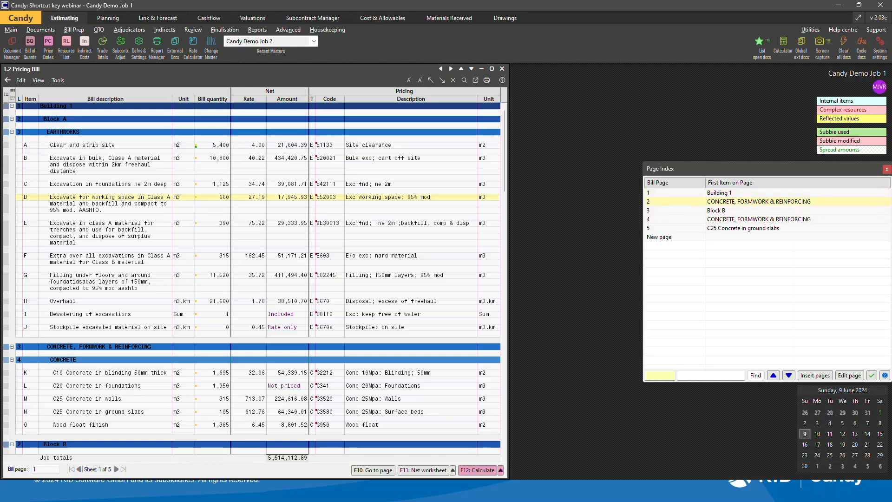
key("Down")
key("Down")
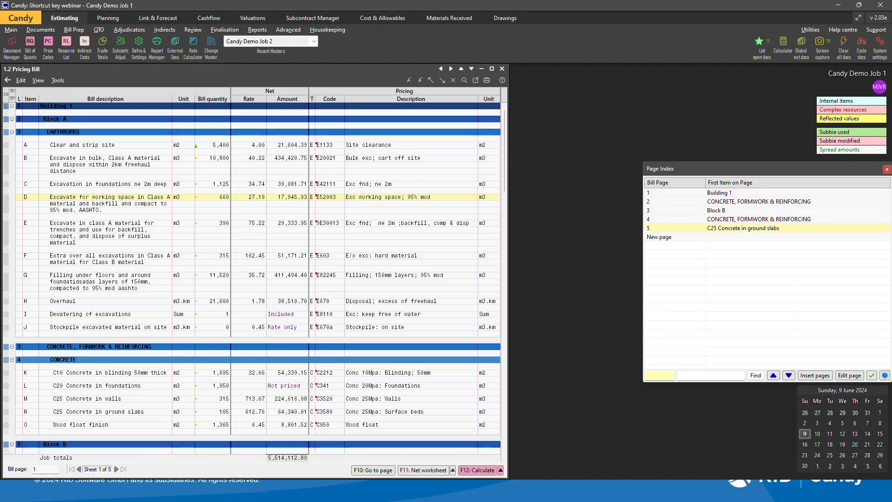
key("Down")
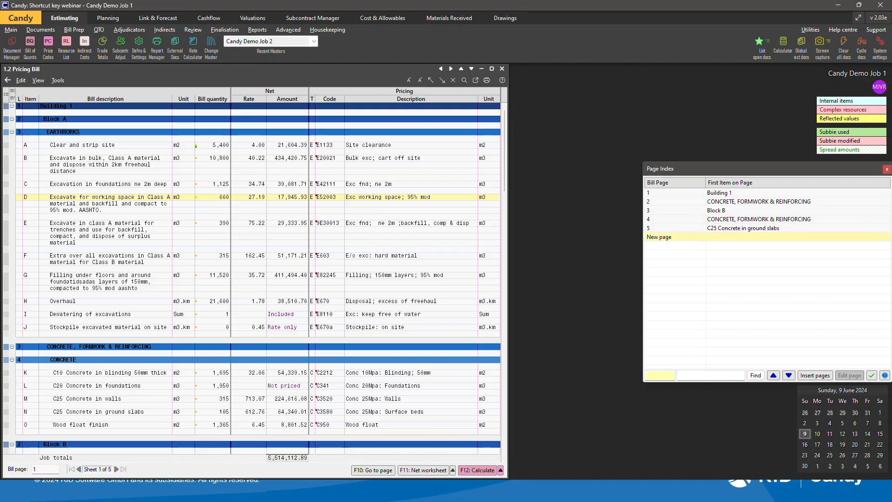
key("Return")
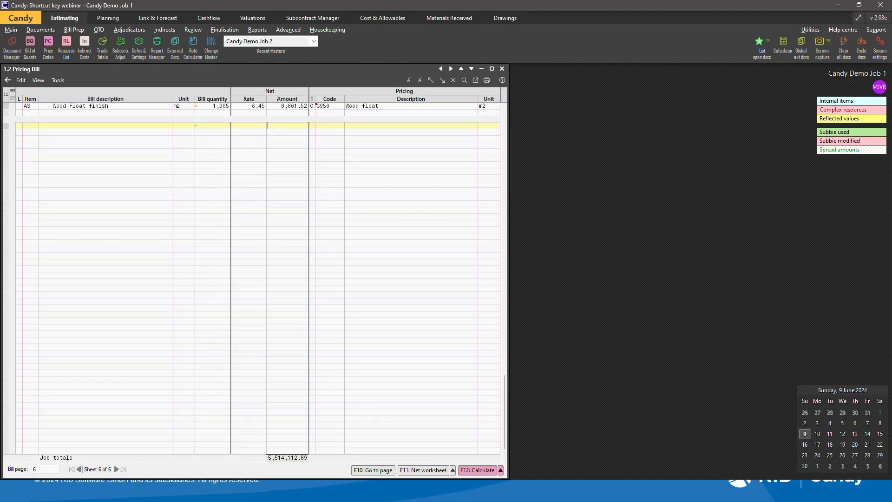
Reopen the Go to page index and return to bill page 1.
key("F10")
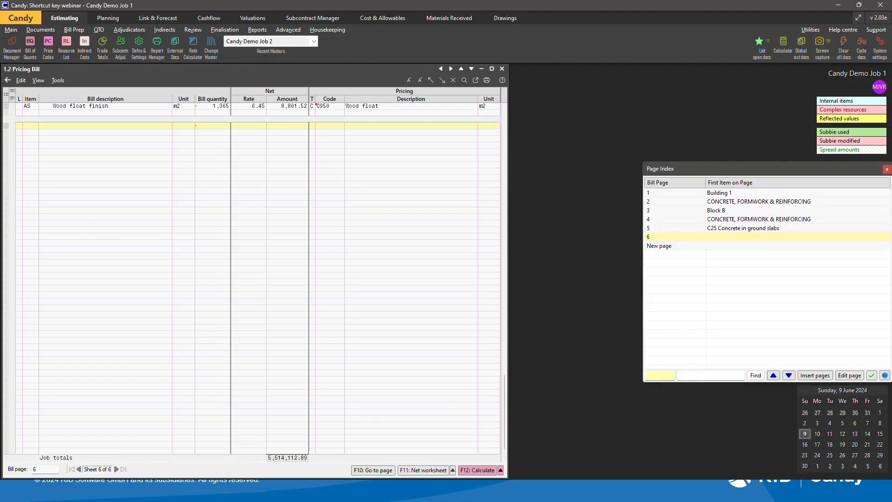
key("Return")
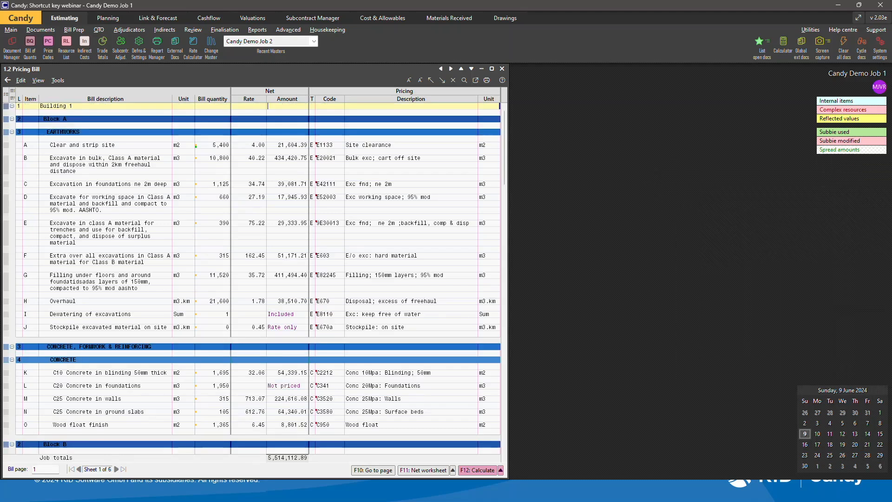
key("alt+Tab")
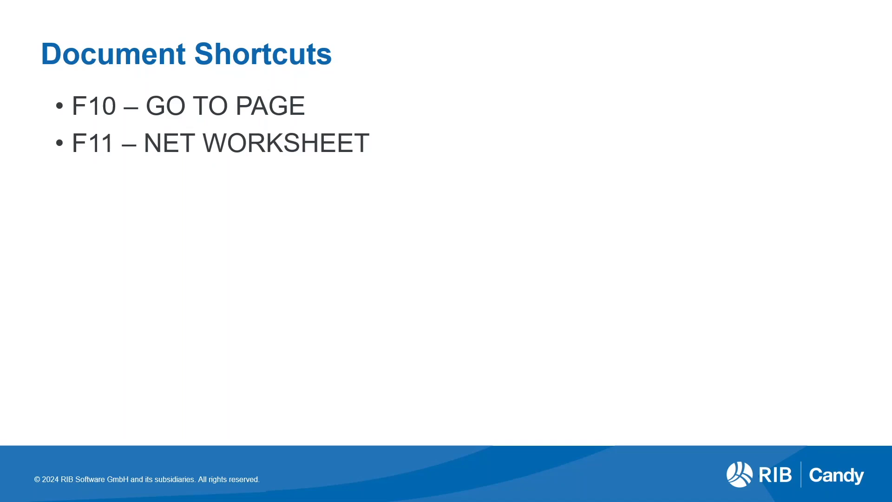
key("alt+Tab")
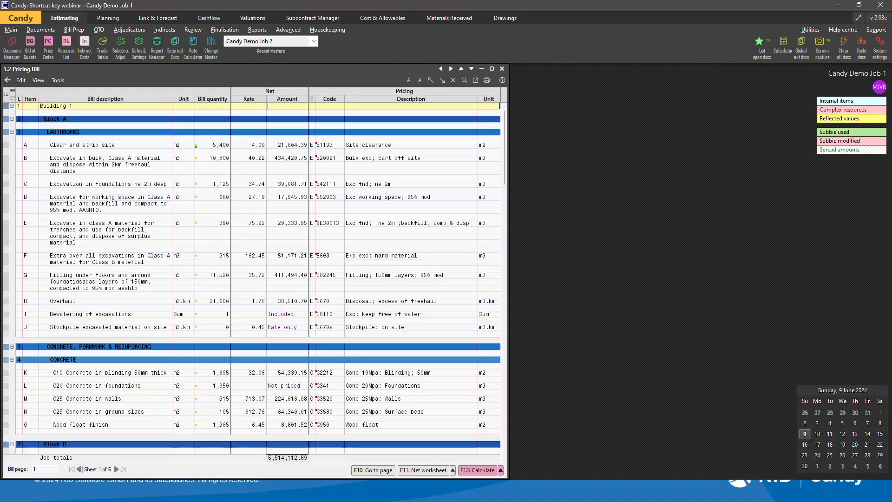
Open the net worksheet for the Clear and strip site item and close it again.
left_click(122, 145)
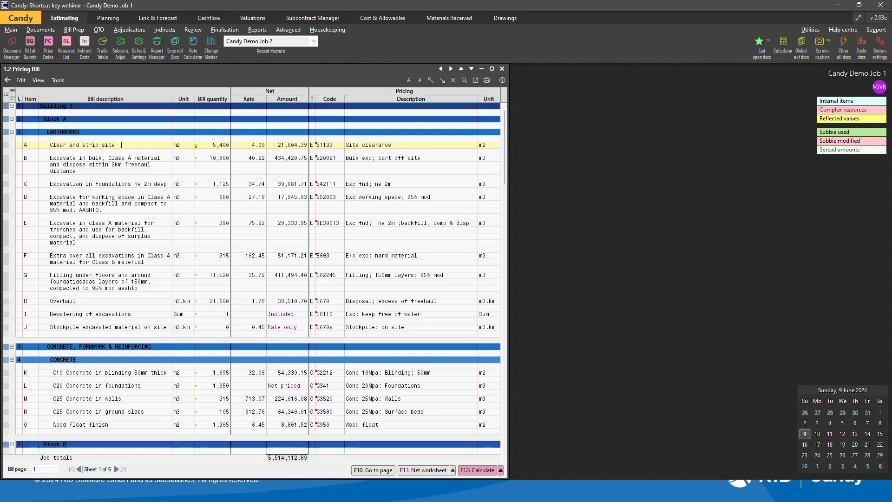
key("F11")
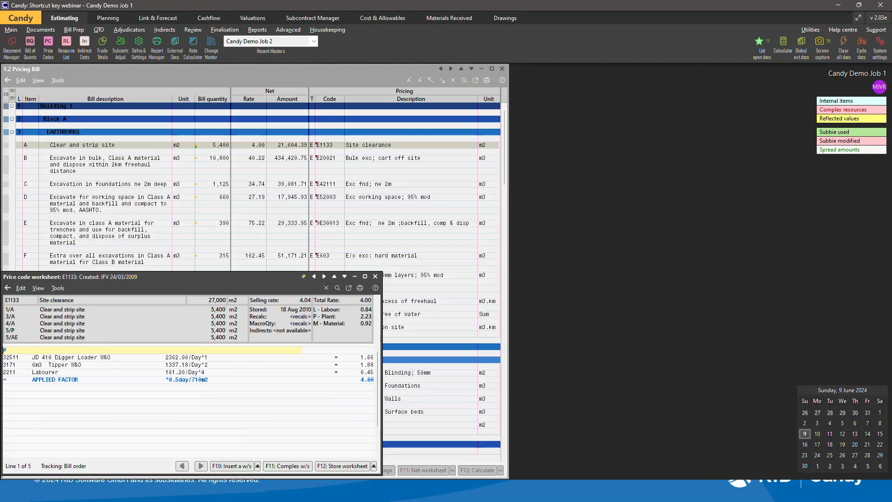
key("Escape")
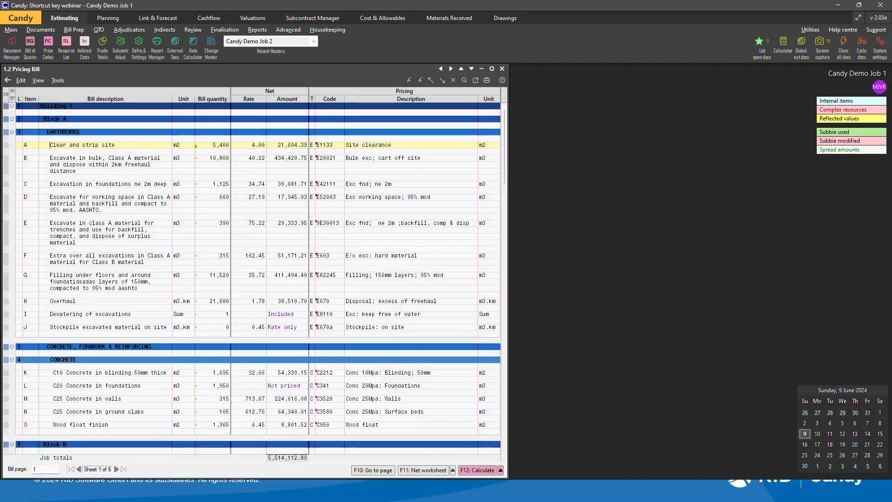
key("alt+Tab")
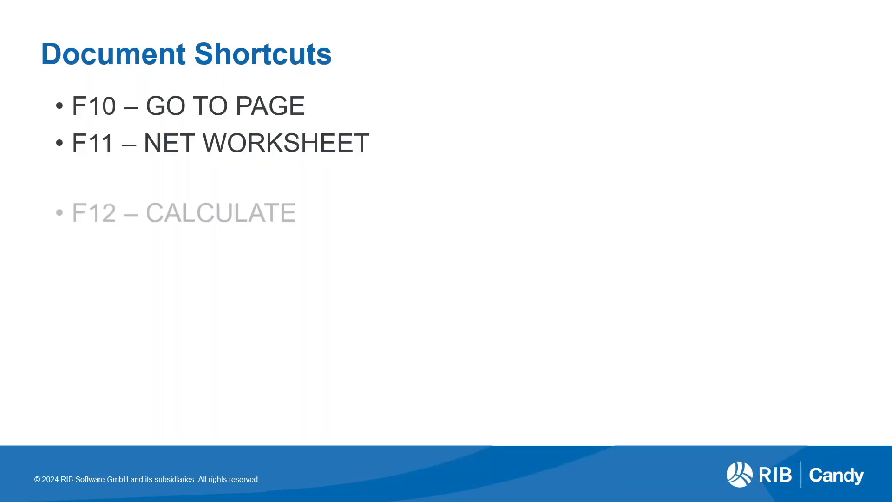
key("alt+Tab")
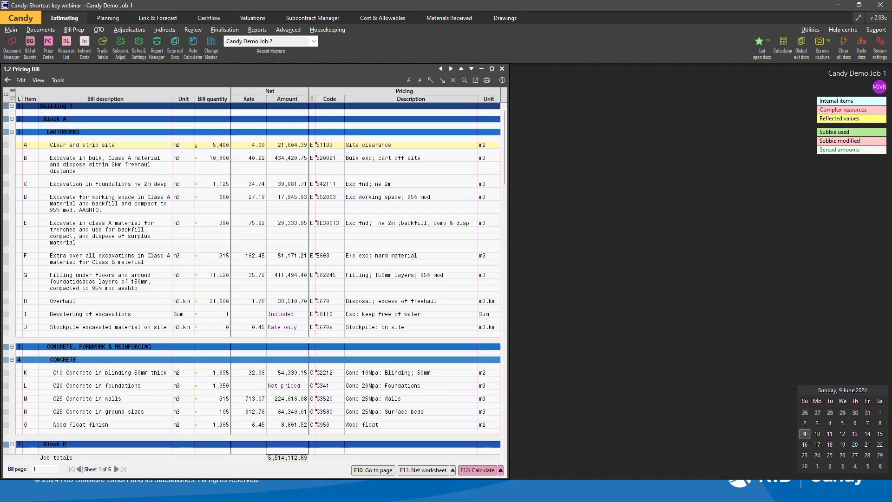
Recalculate the whole pricing bill.
key("F12")
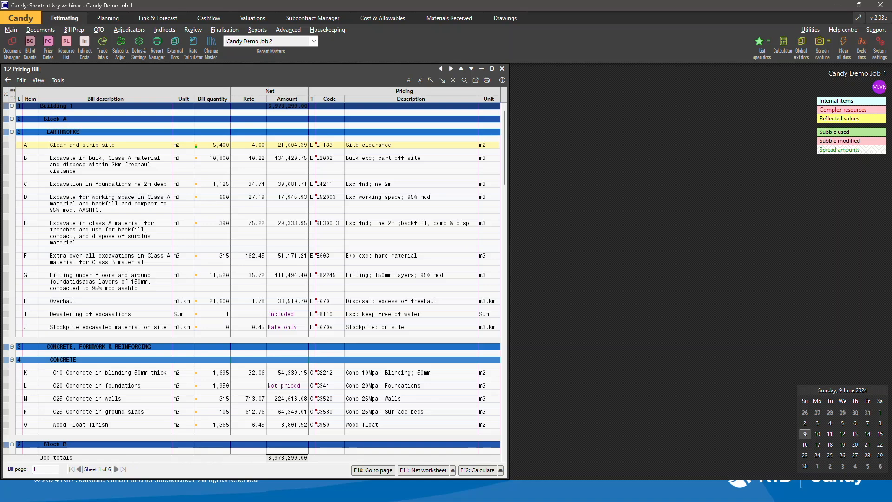
key("alt+Tab")
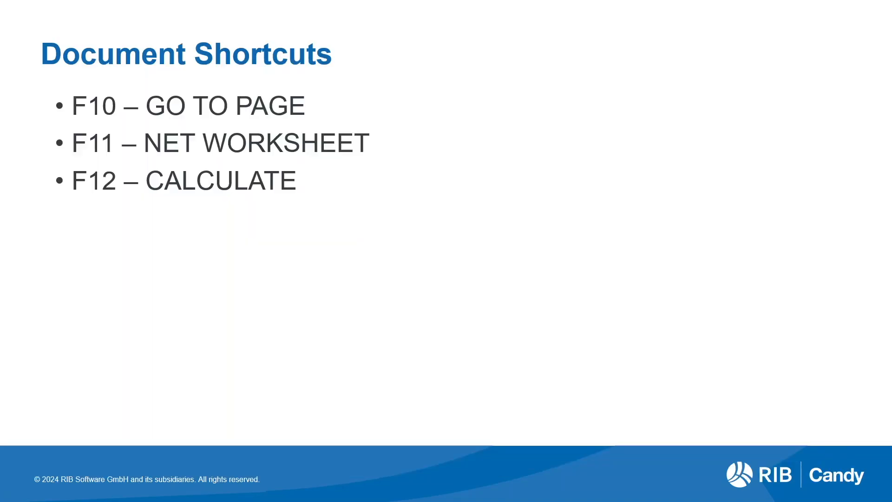
key("Right")
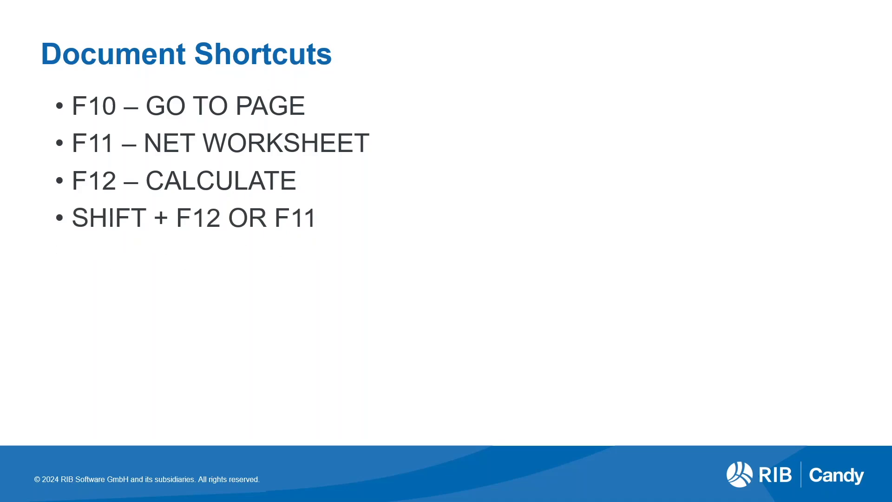
key("alt+Tab")
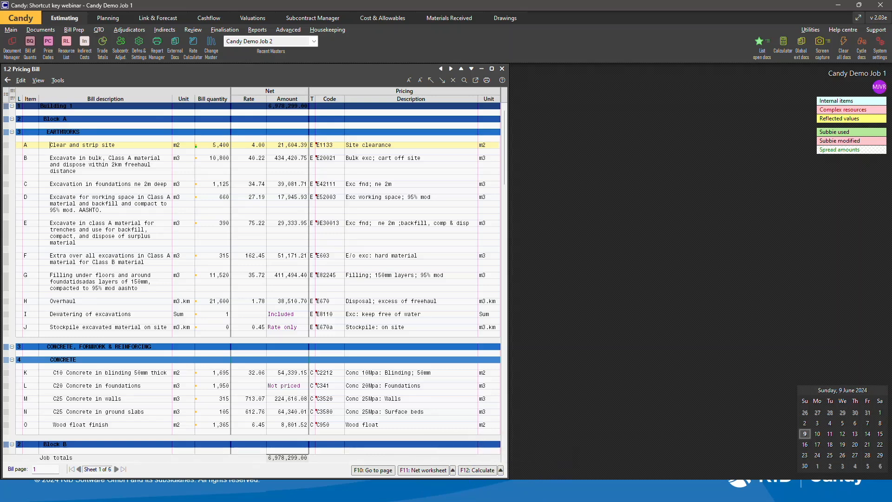
Open the calculation options menu and browse its choices without running one.
key("shift")
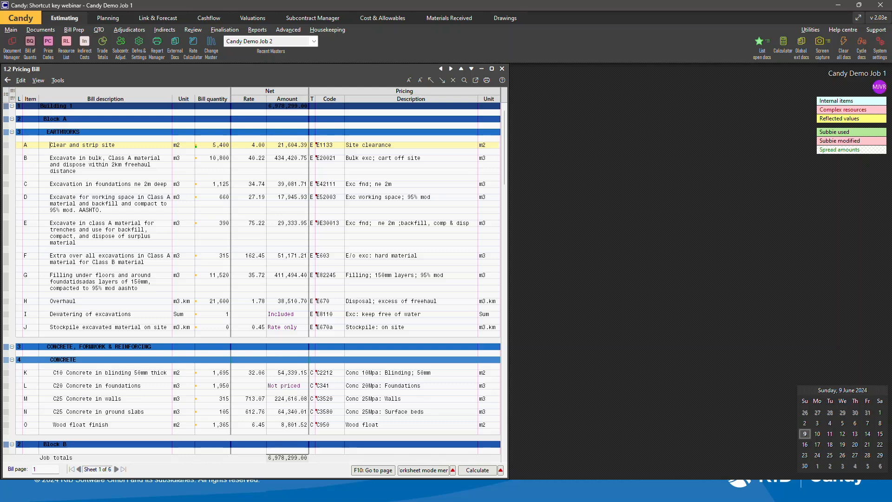
key("shift+F12")
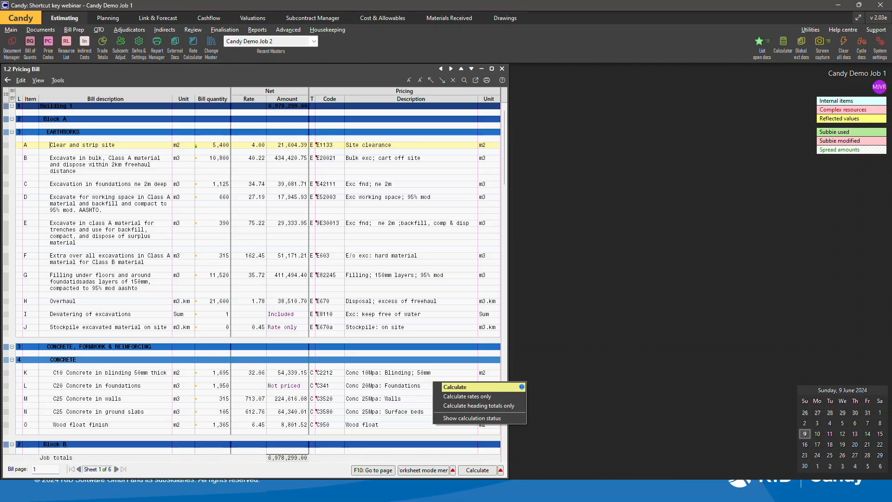
key("Down")
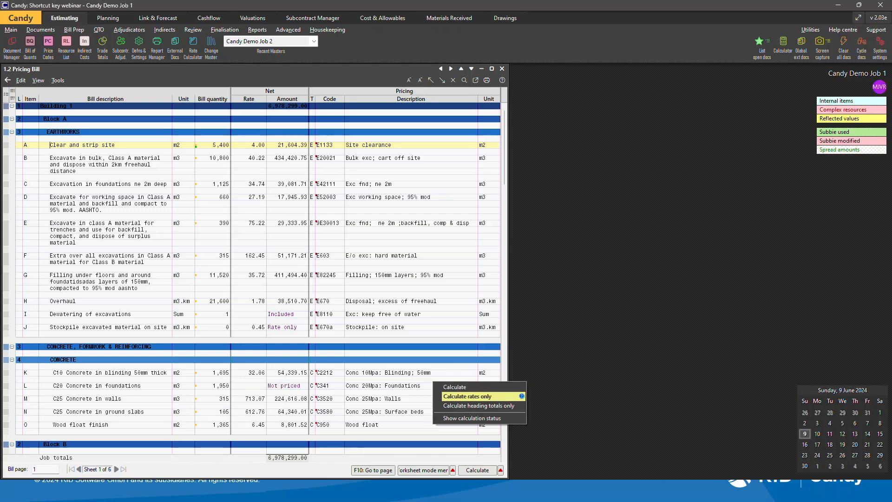
key("Down")
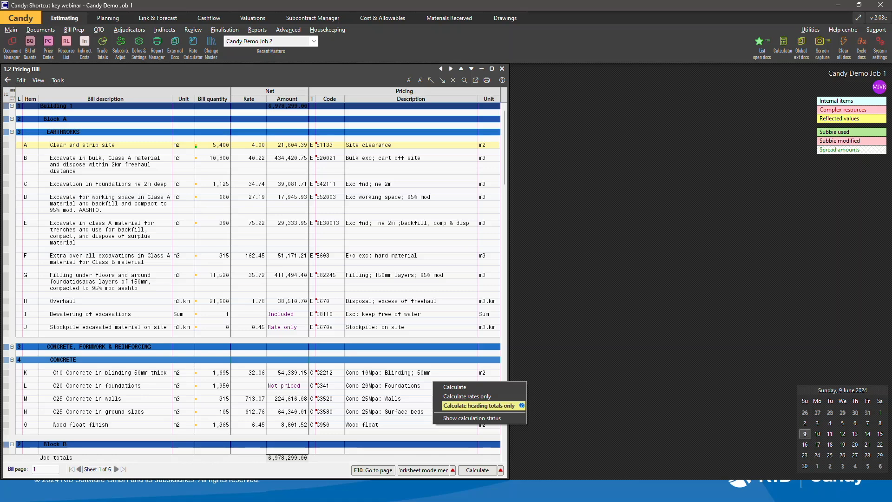
key("Up")
key("Escape")
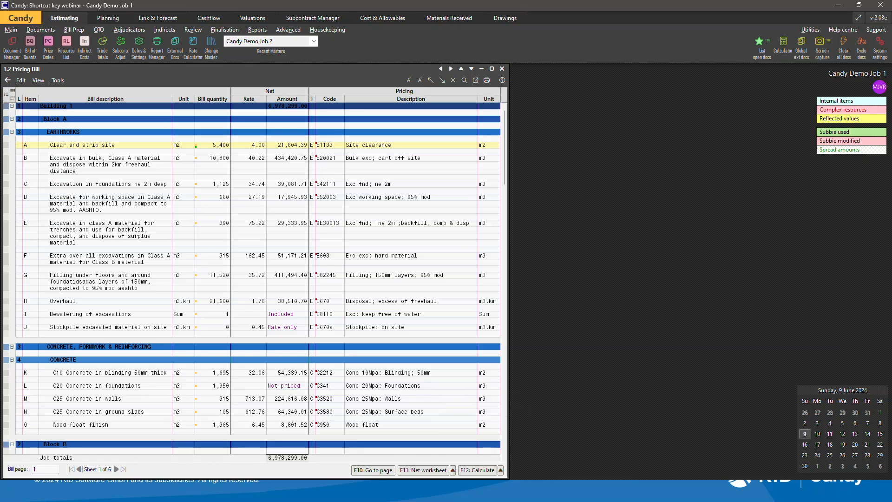
Switch the worksheet mode to Net & Cost Worksheet.
key("shift")
key("shift+F11")
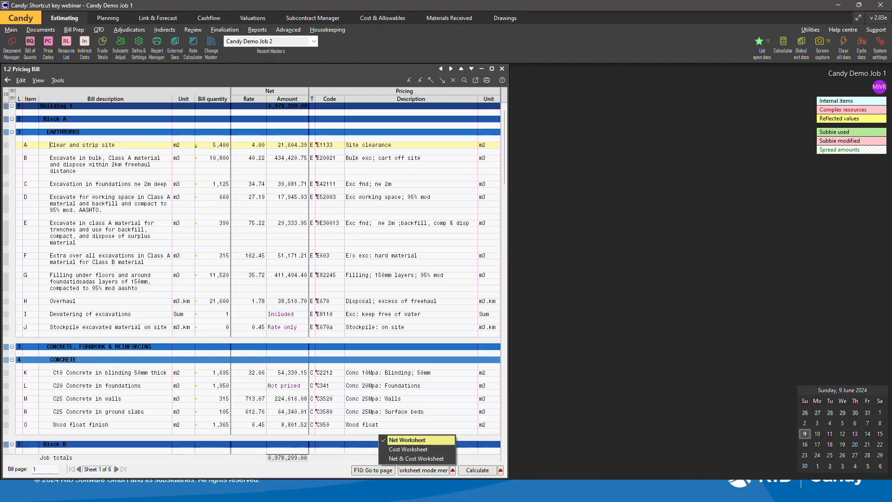
key("Down")
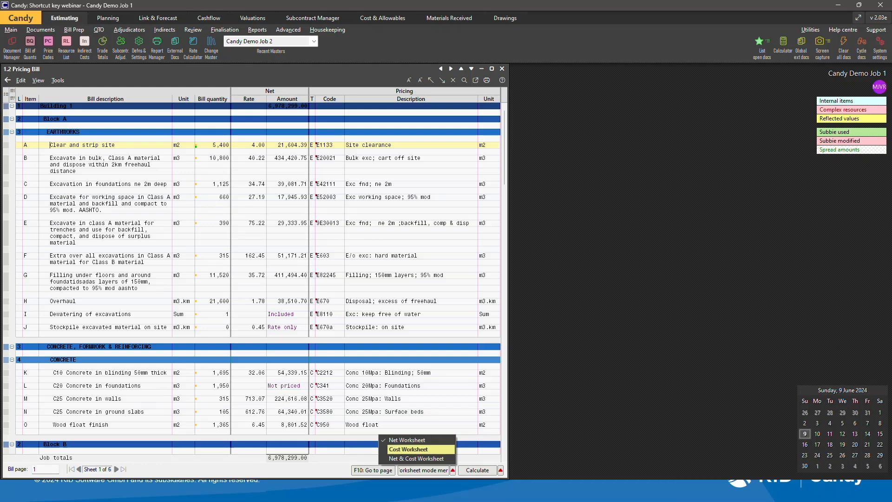
key("Down")
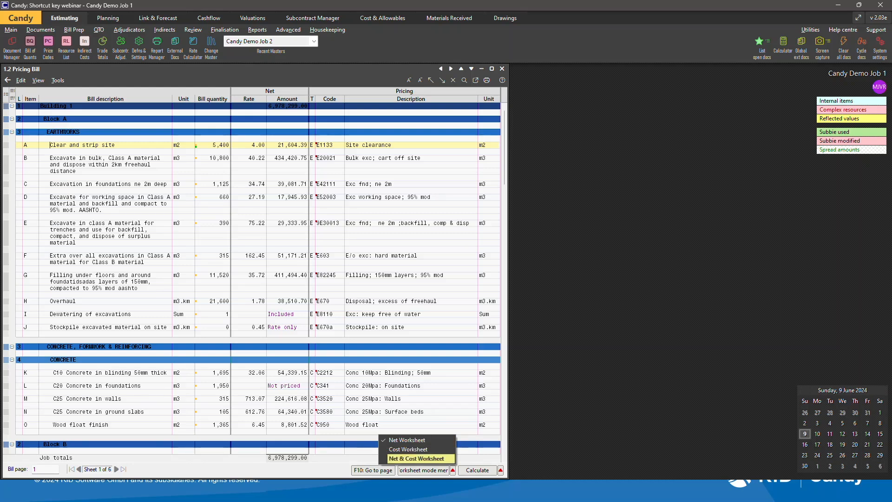
key("Return")
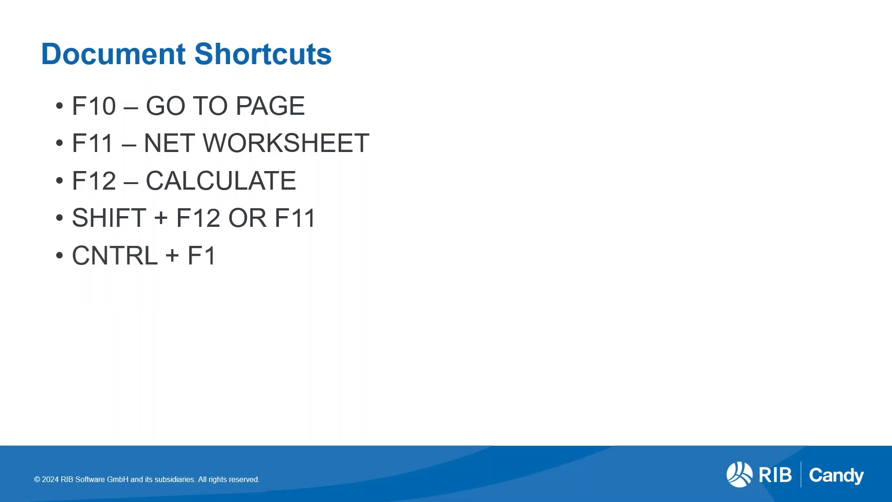
key("alt+Tab")
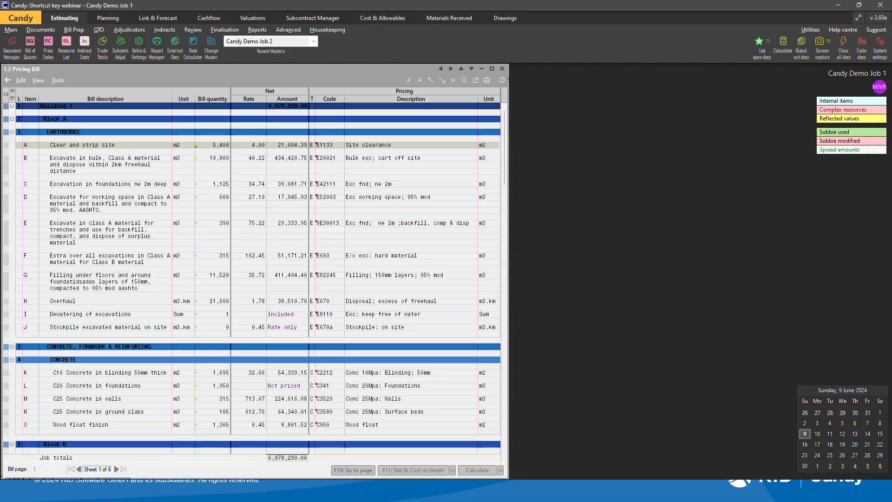
Open the column layout dialog from the Filling under floors item and browse the available column groups.
left_click(89, 289)
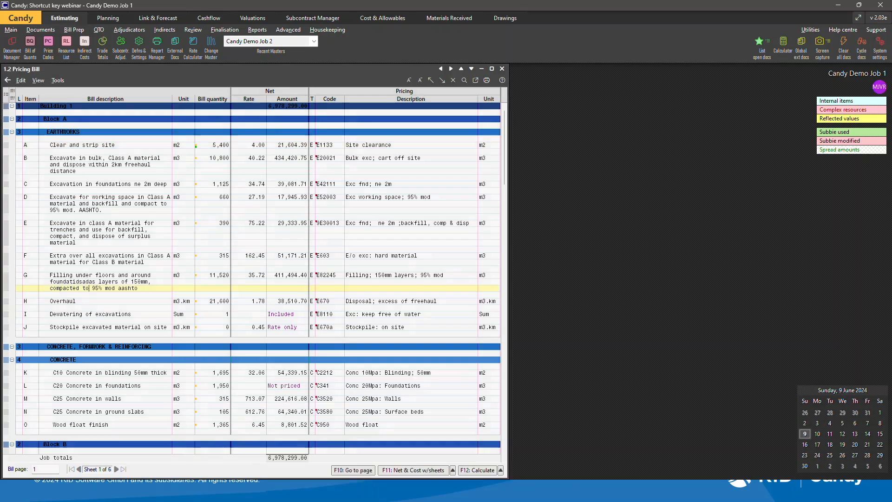
key("ctrl+F1")
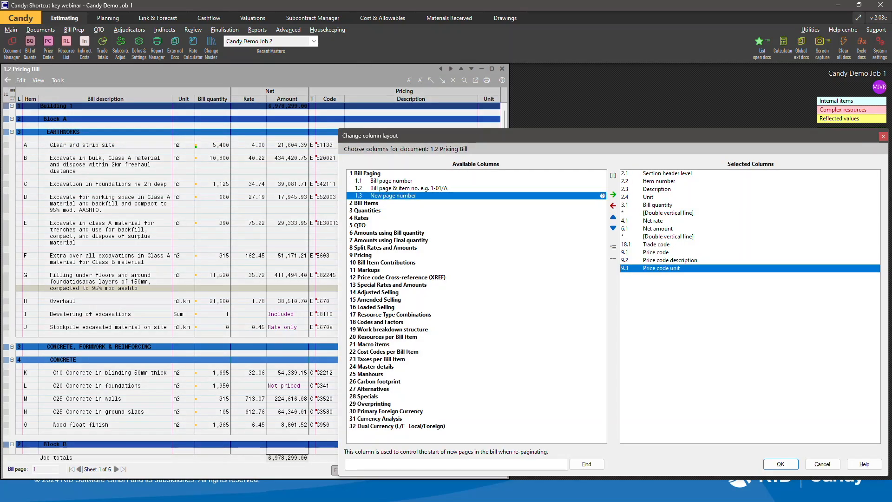
key("Down")
key("Down")
key("Down")
key("Down")
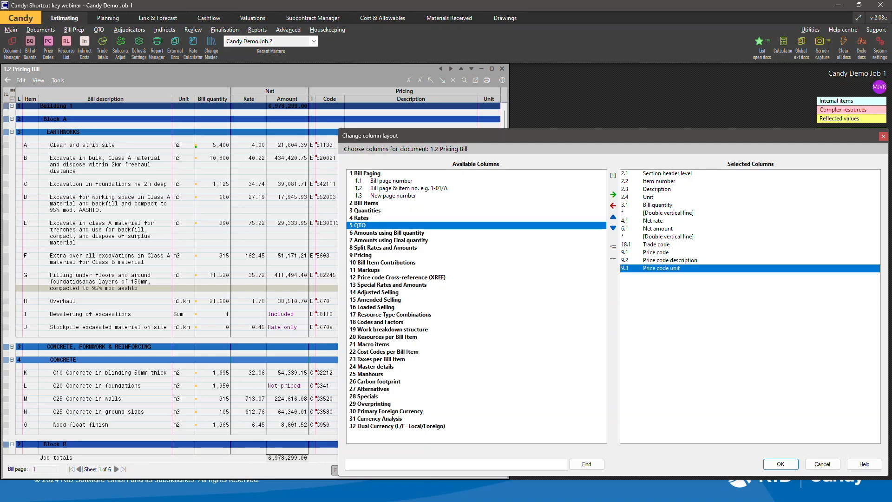
key("Down")
key("Down")
key("Down")
key("Down")
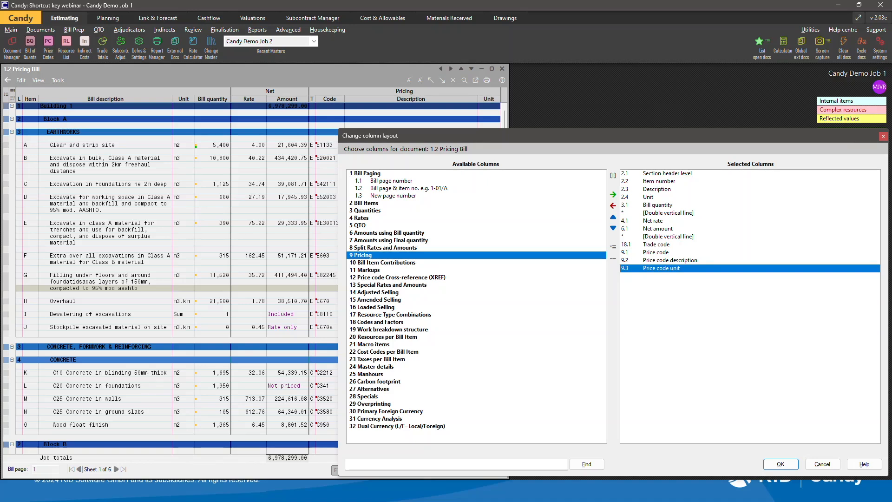
key("Return")
key("alt+Tab")
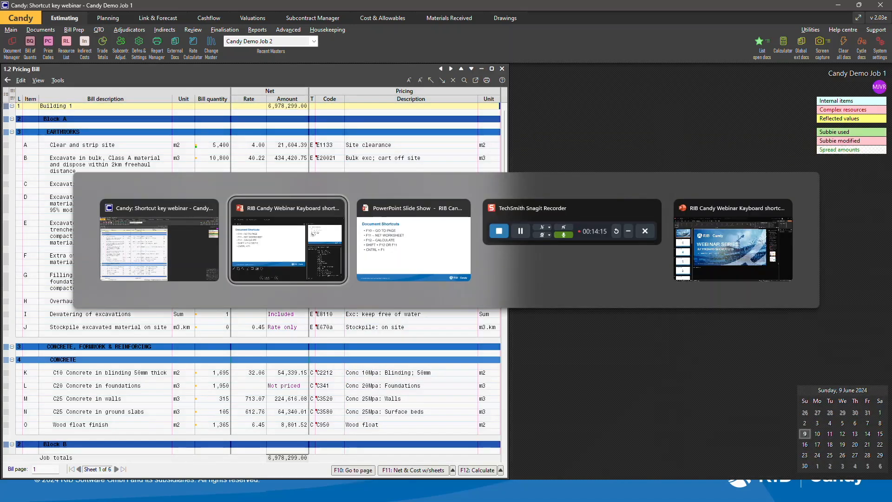
key("alt+Tab")
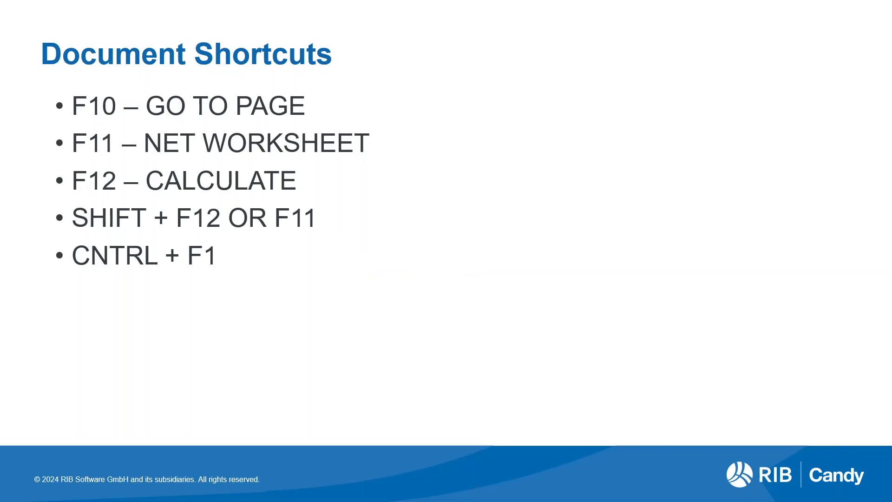
key("Right")
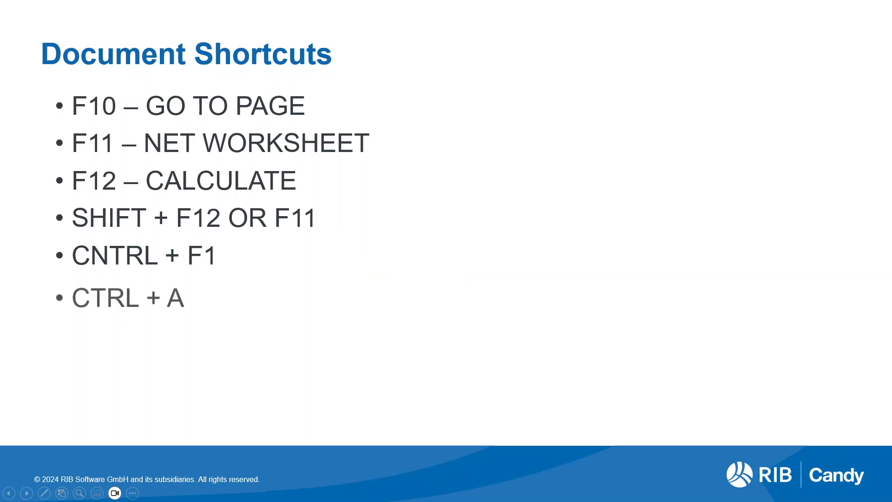
key("alt+Tab")
key("alt+Tab")
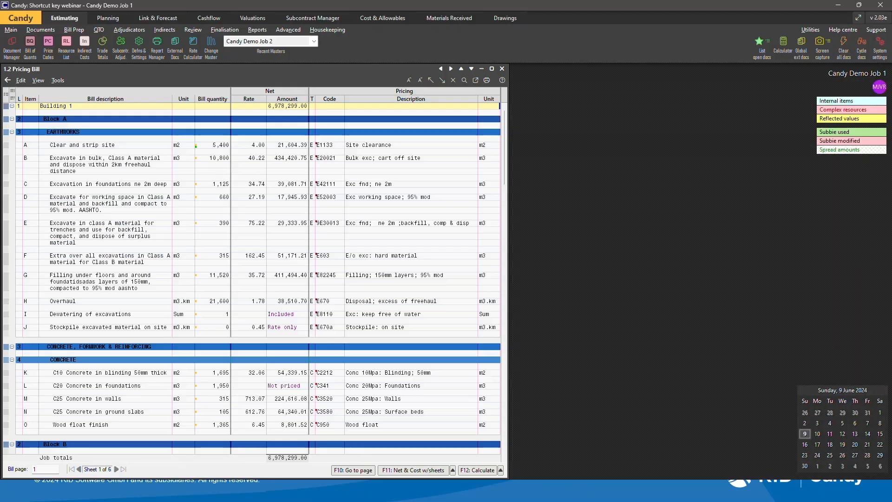
Select all bill lines, clear the selection, then select the Extra over all excavations item.
key("ctrl+a")
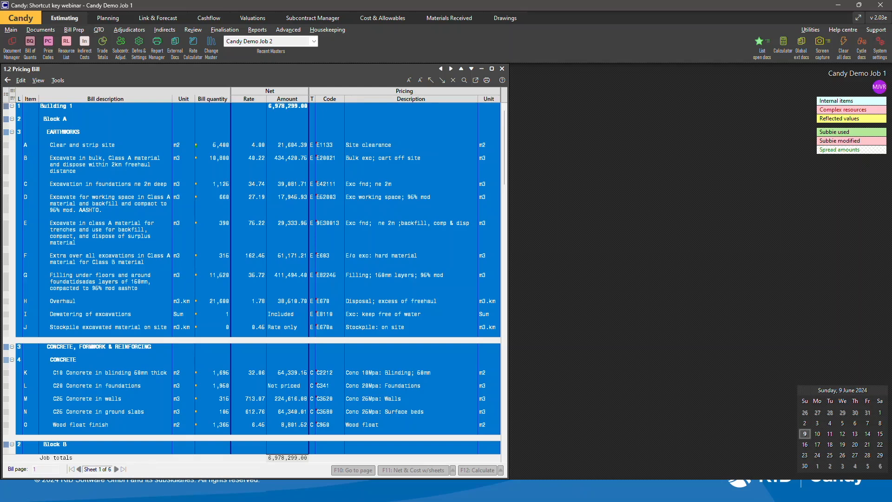
key("ctrl+a")
key("alt+Tab")
key("Right")
key("alt+Tab")
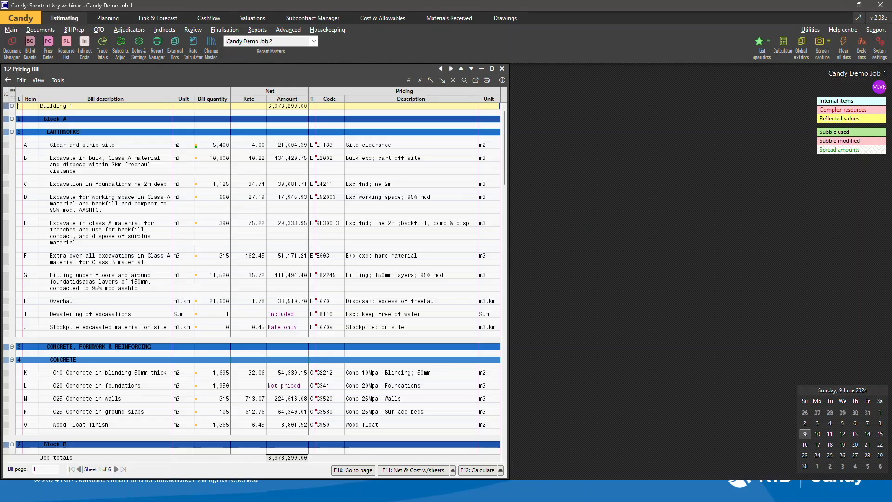
left_click(51, 256)
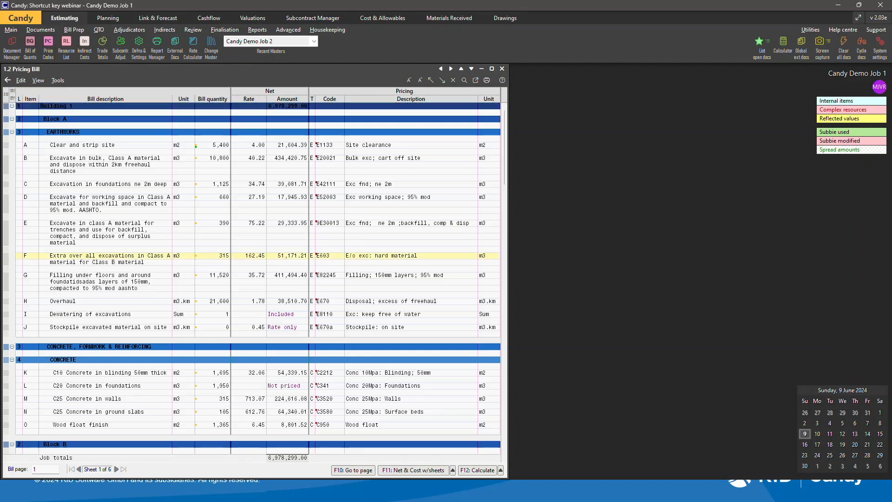
Insert a blank bill line above the Extra over all excavations item.
key("Up")
key("Down")
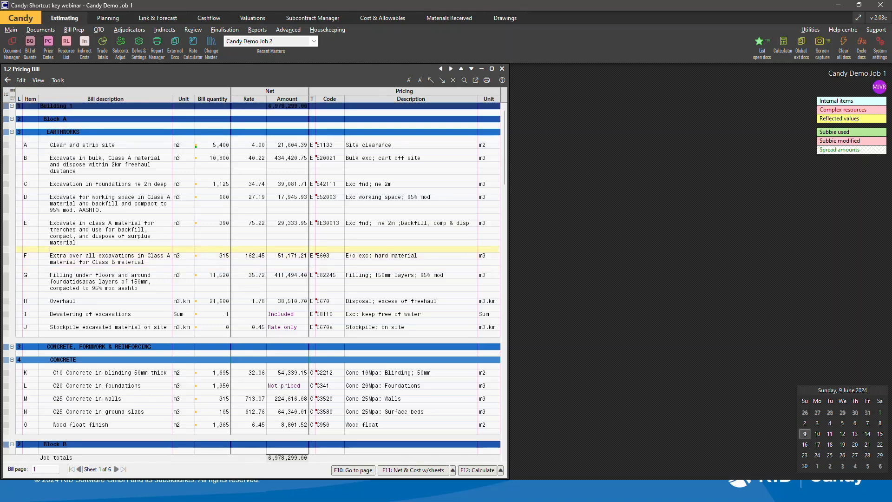
key("Up")
key("ctrl+n")
key("ctrl+n")
key("ctrl+n")
key("ctrl+n")
key("ctrl+n")
key("ctrl+n")
key("ctrl+n")
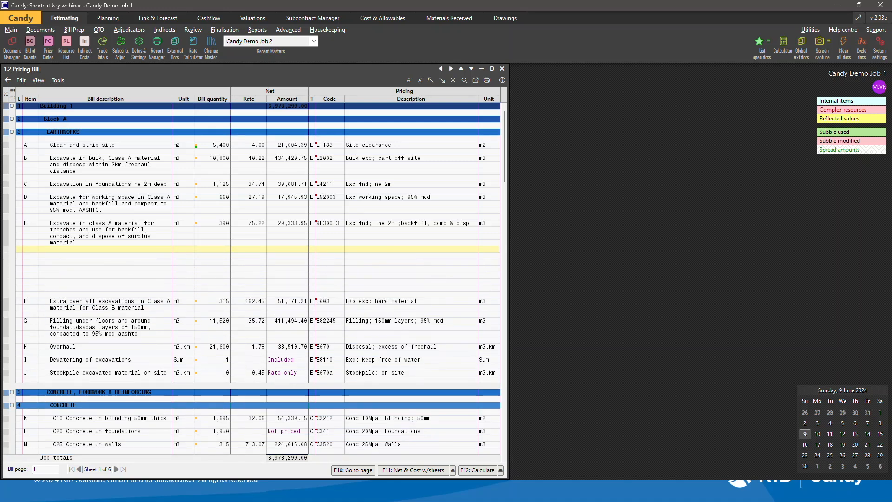
key("alt+Tab")
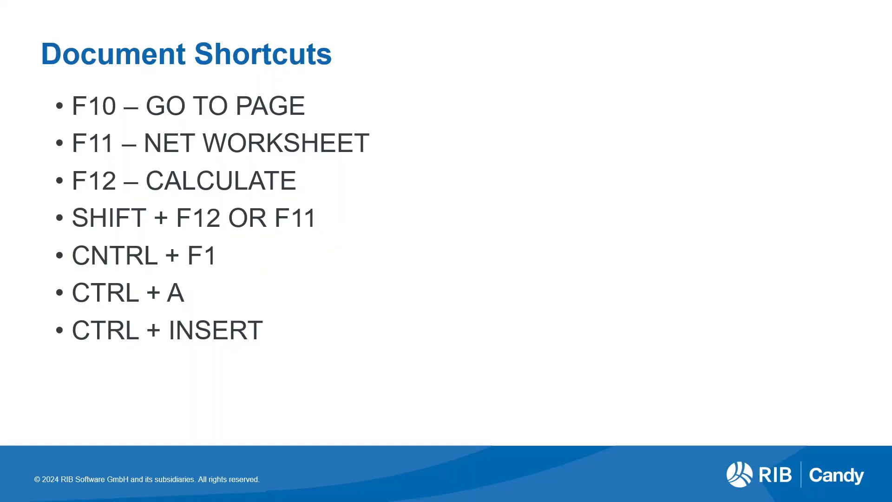
key("Right")
key("alt+Tab")
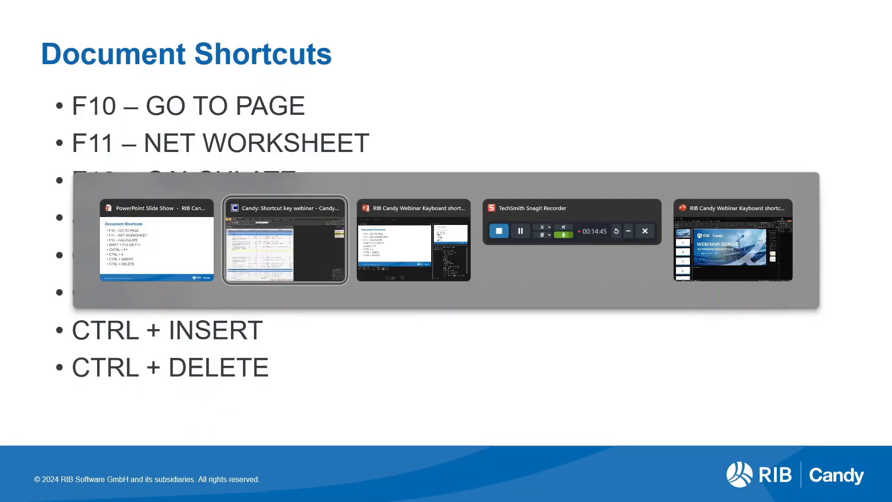
Delete the blank bill line, then start deleting the Extra over all excavations item and cancel.
key("ctrl+Delete")
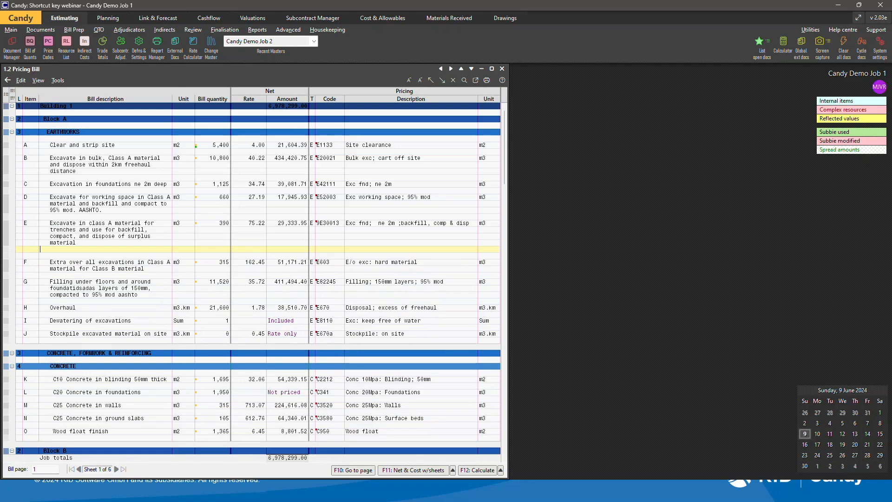
key("ctrl+Delete")
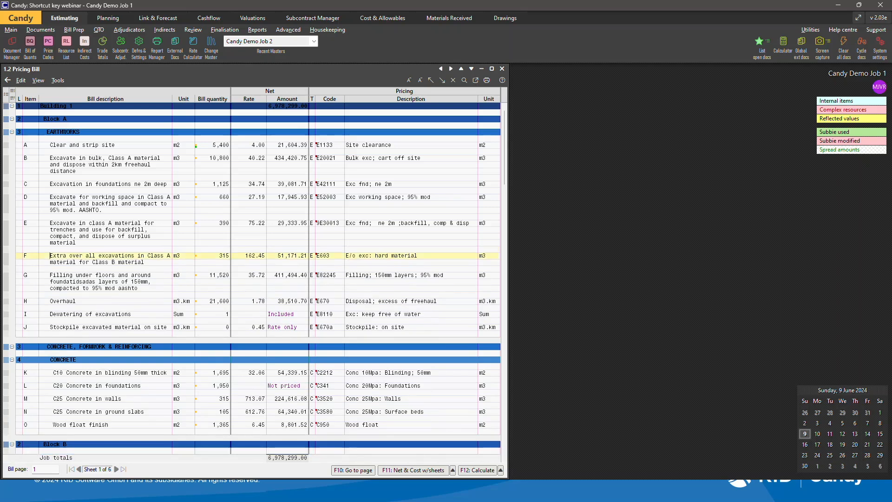
key("ctrl+Delete")
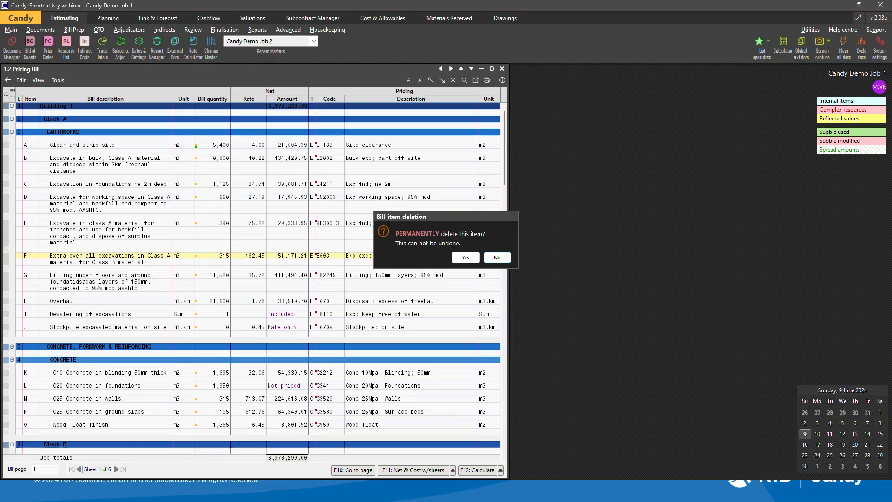
key("Escape")
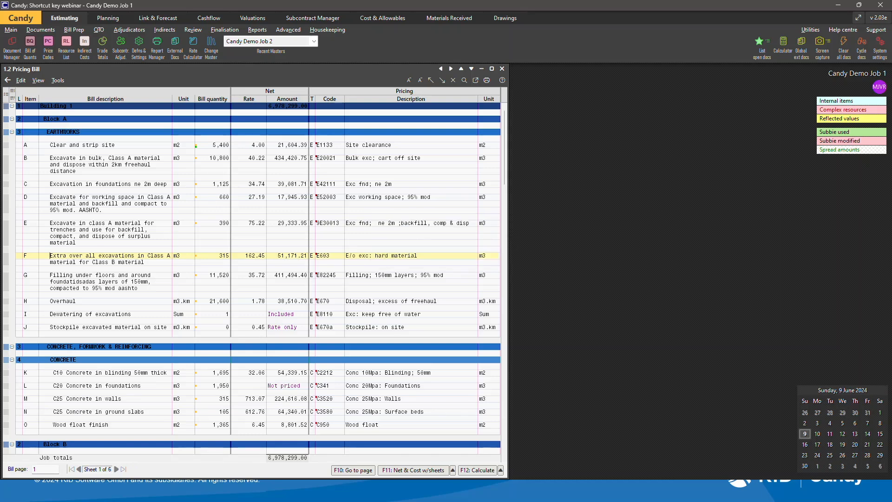
Open the Find and Replace dialog for bill item descriptions and close it without searching.
key("alt+Tab")
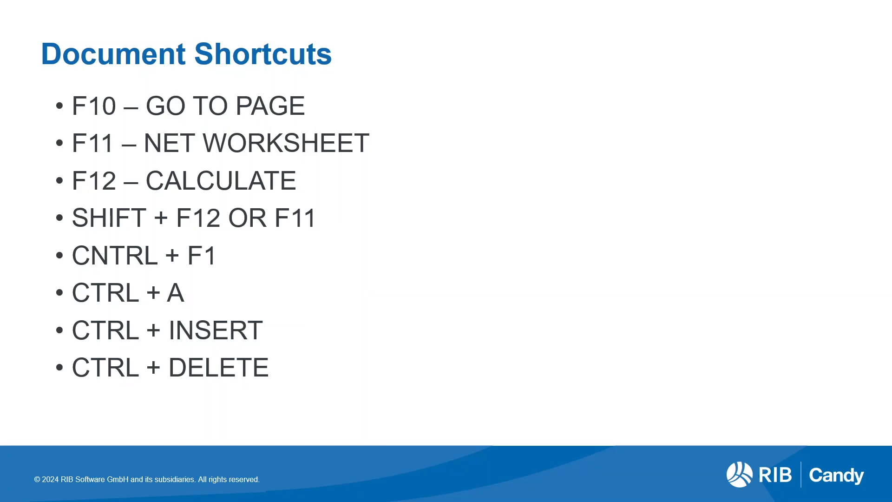
key("Right")
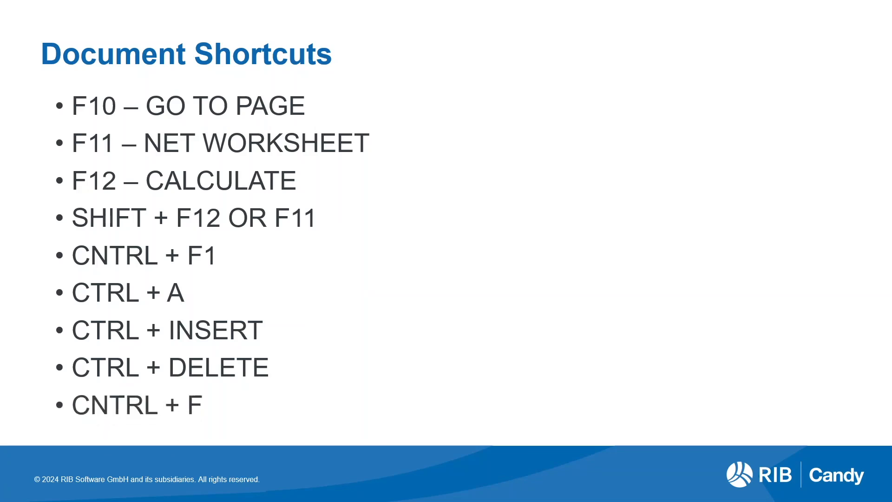
key("alt+Tab")
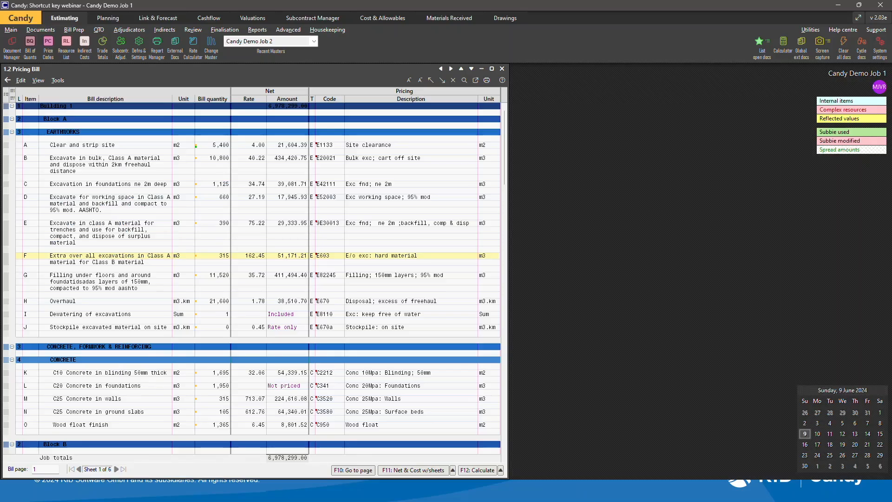
key("ctrl+f")
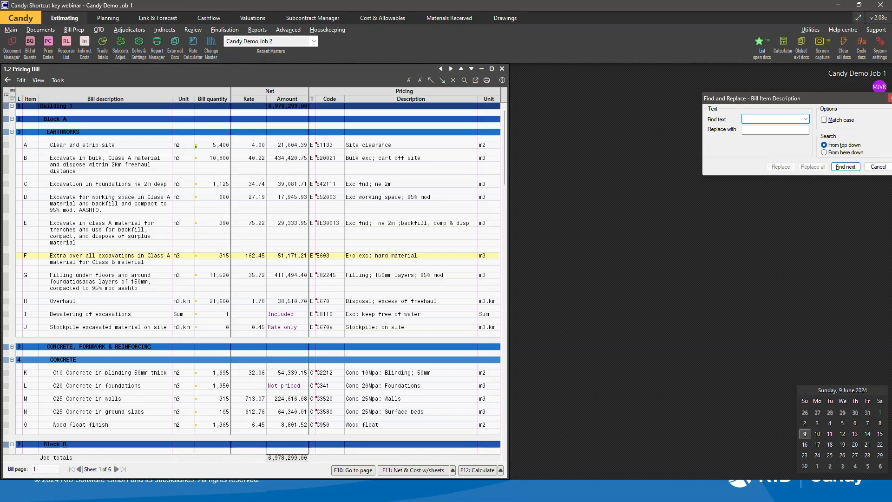
key("Escape")
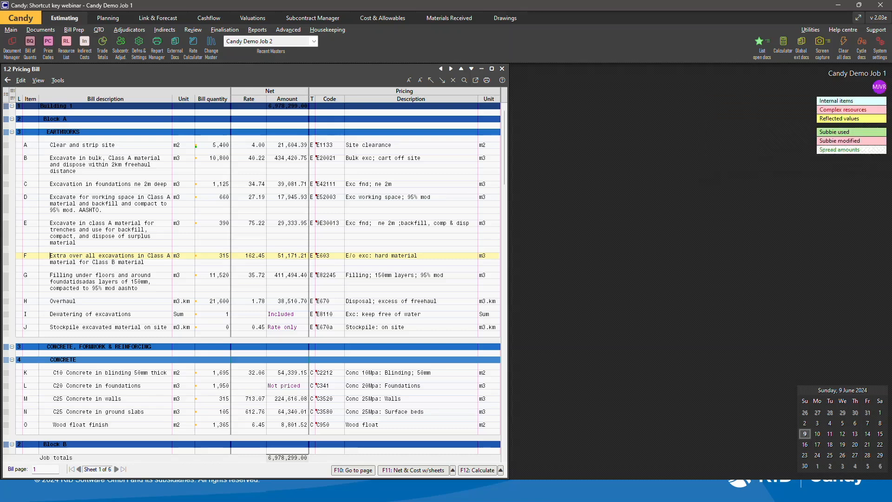
Collapse the bill so only the top-level Building 1 line is shown.
key("alt+Tab")
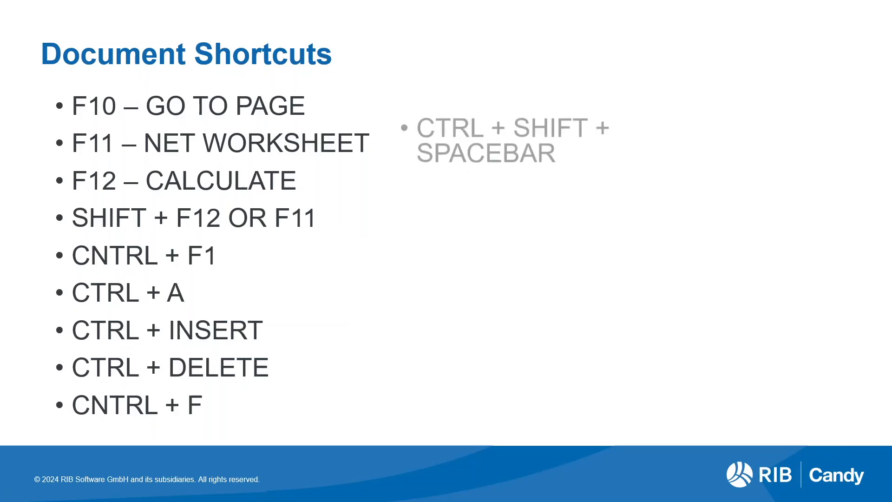
key("alt+Tab")
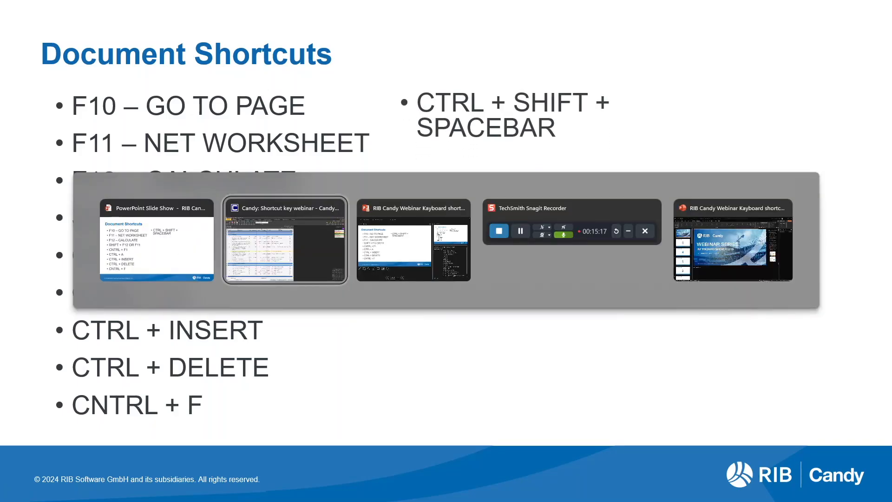
key("ctrl+1")
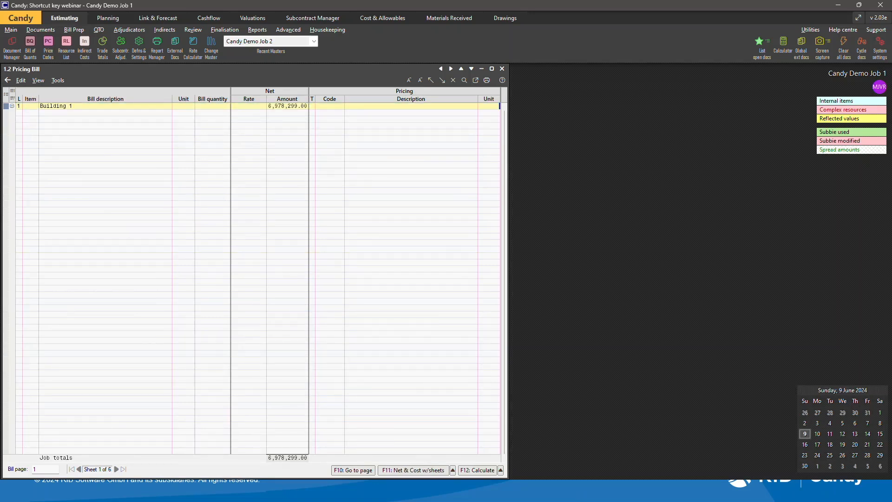
Expand the bill again to show all its lines.
key("alt+Tab")
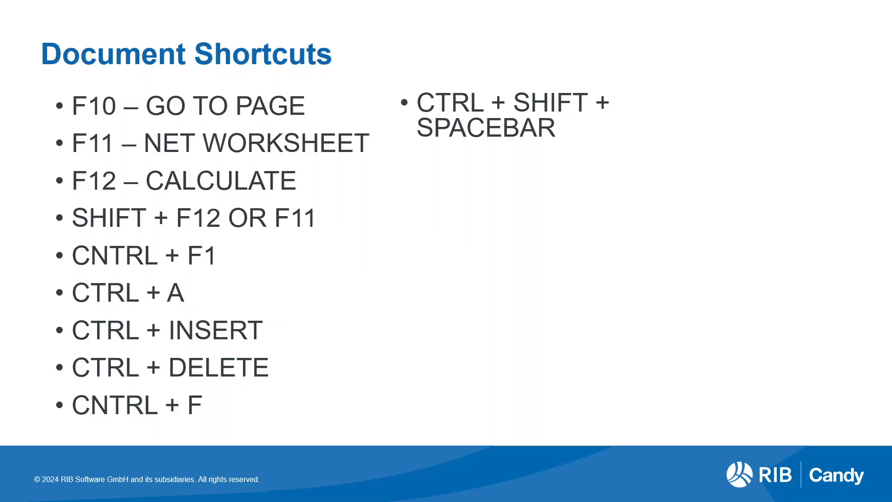
key("Right")
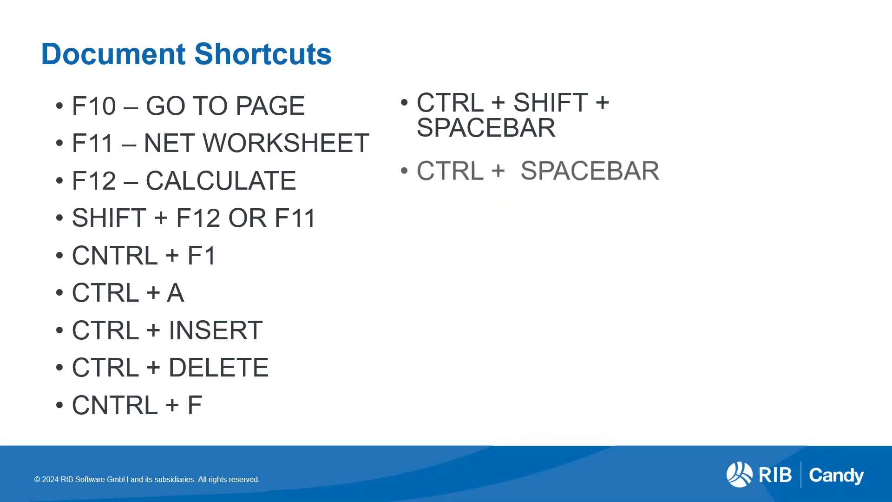
key("alt+Tab")
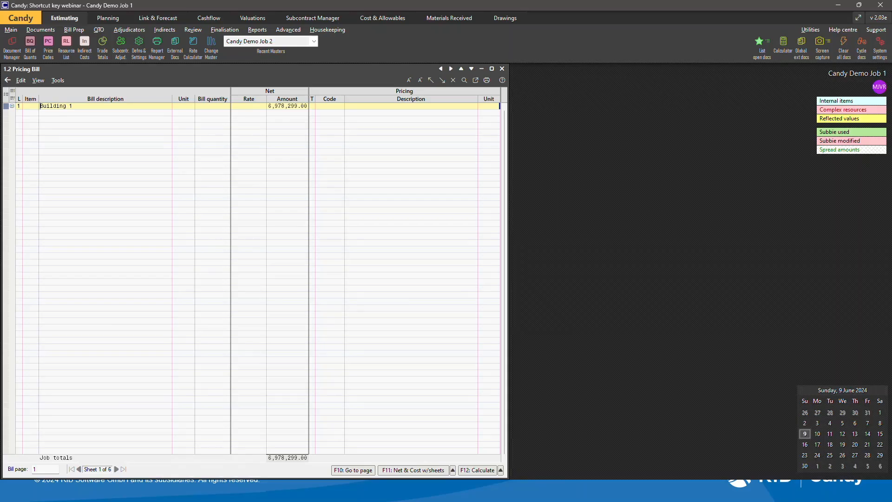
key("ctrl+space")
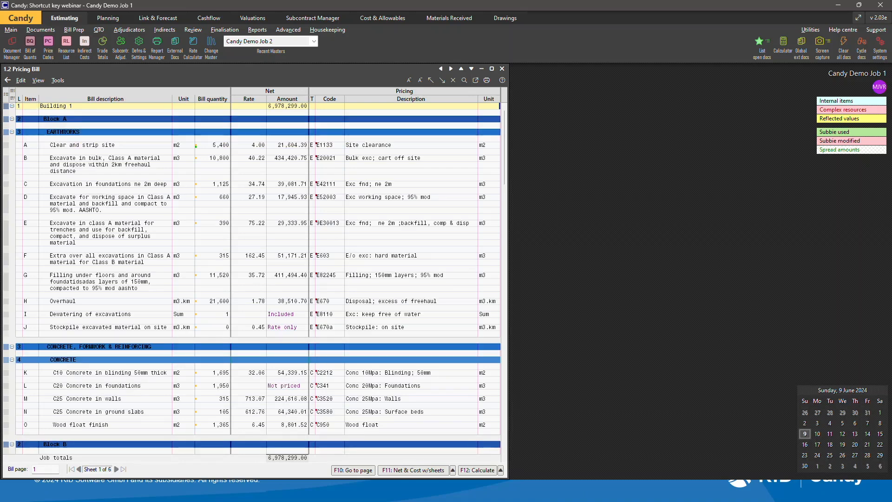
Open the print prompt for the working document and cancel it.
key("alt+Tab")
key("Right")
key("alt+Tab")
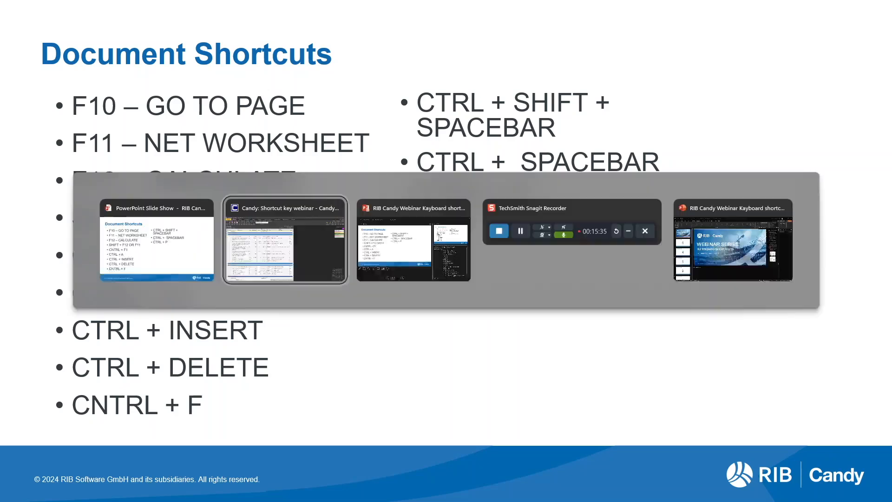
key("ctrl+p")
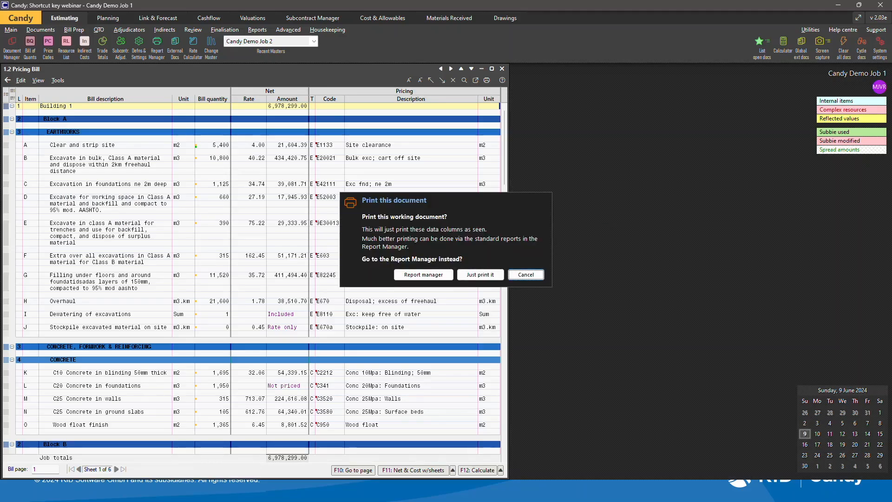
key("Escape")
Zoom the bill display in and out, ending one size larger than before.
key("alt+Tab")
key("Right")
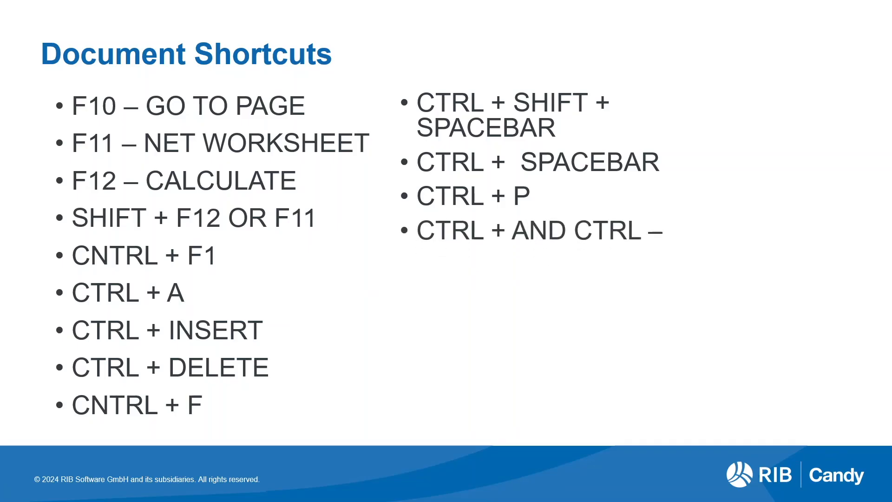
key("alt+Tab")
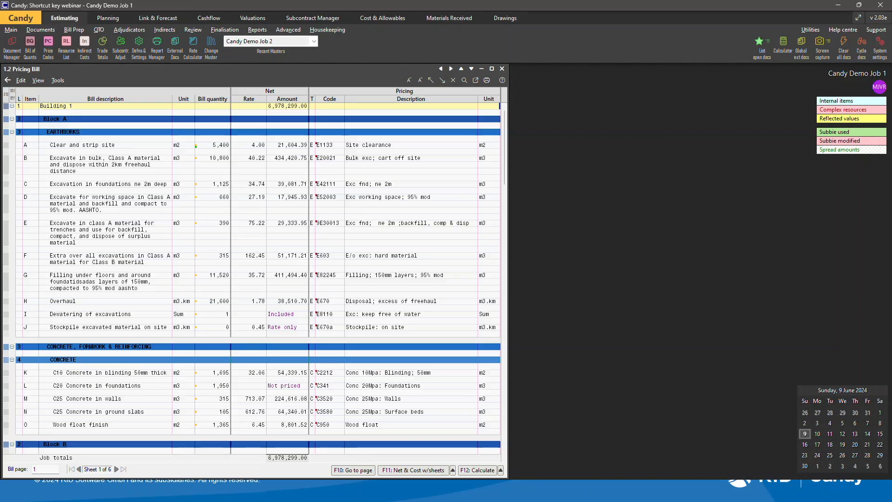
key("ctrl+plus")
key("ctrl+plus")
key("ctrl+plus")
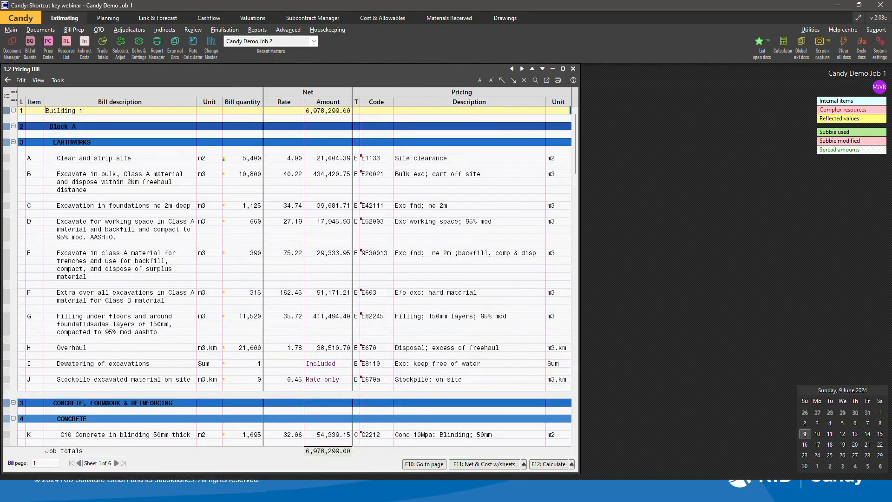
key("ctrl+minus")
key("ctrl+minus")
key("ctrl+minus")
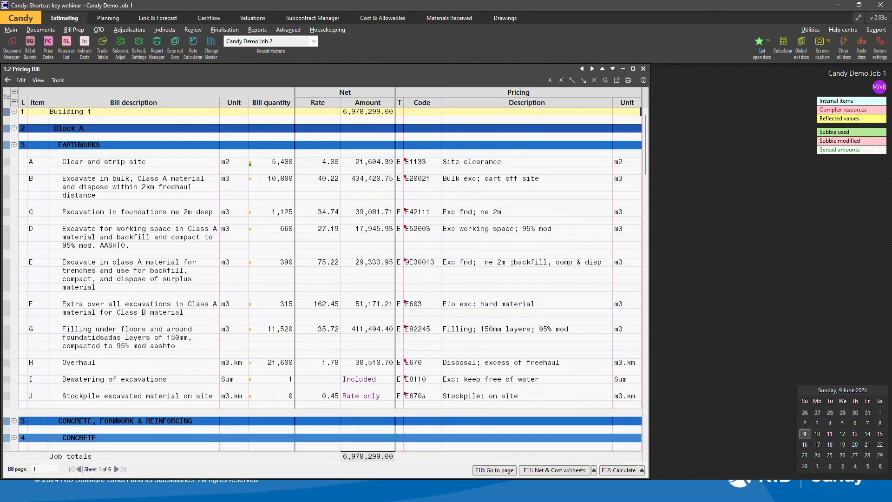
key("ctrl+plus")
key("ctrl+plus")
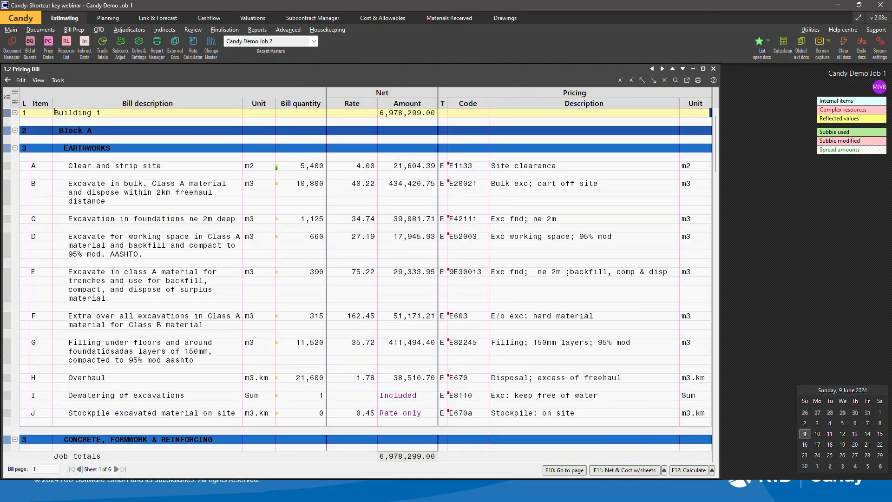
key("ctrl+plus")
key("ctrl+minus")
key("ctrl+minus")
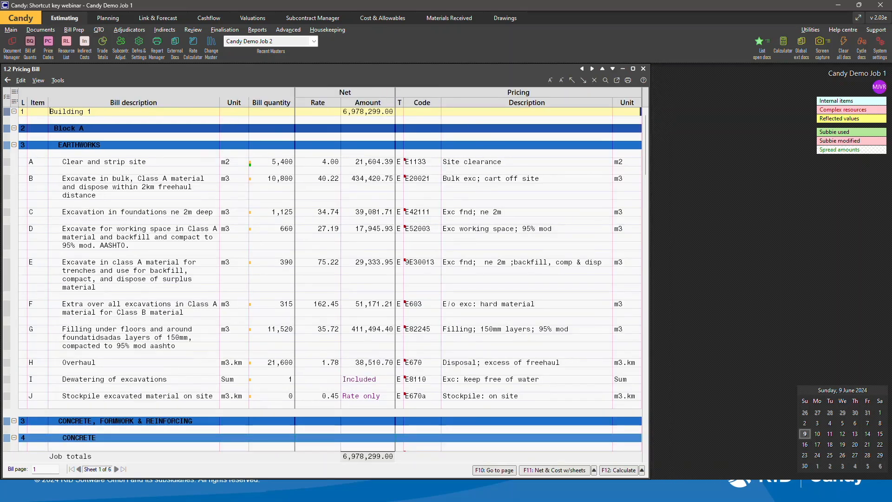
Jump to the last line of the bill.
key("alt+Tab")
key("Right")
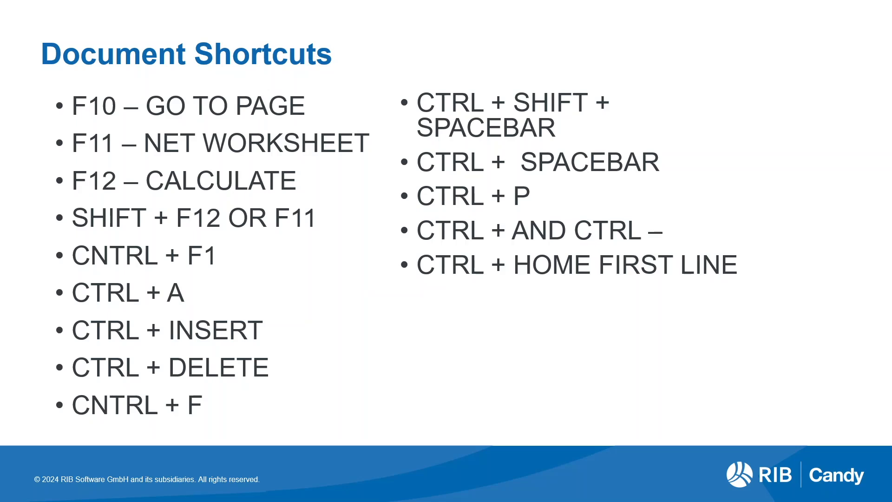
key("alt+Tab")
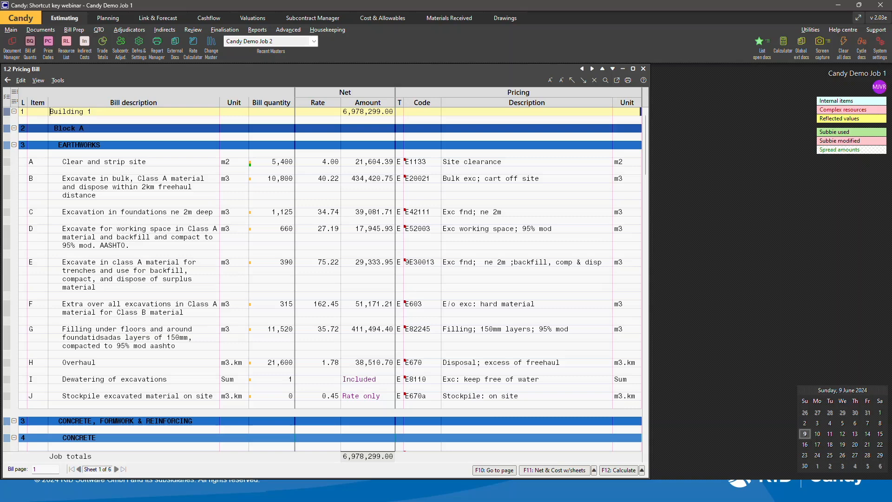
key("alt+Tab")
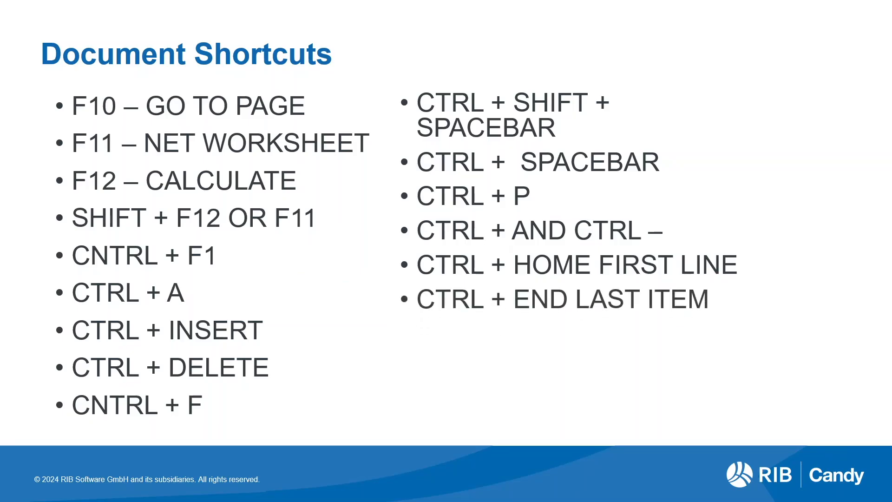
key("alt+Tab")
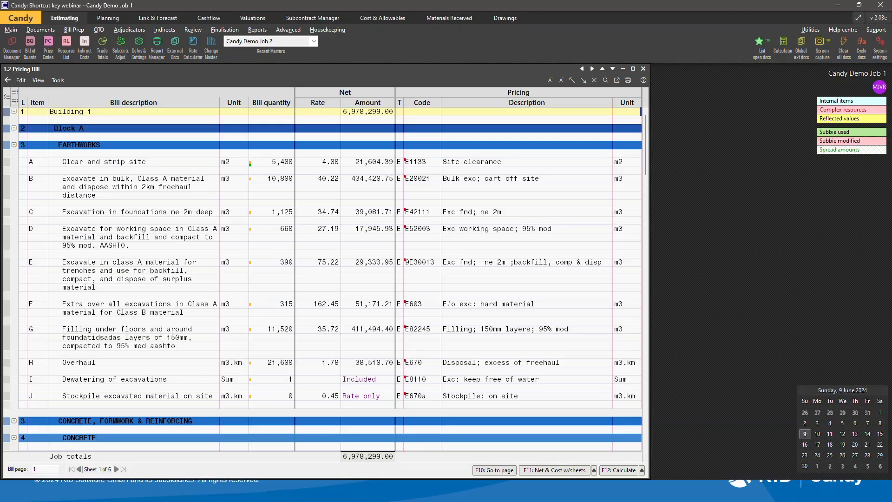
key("ctrl+End")
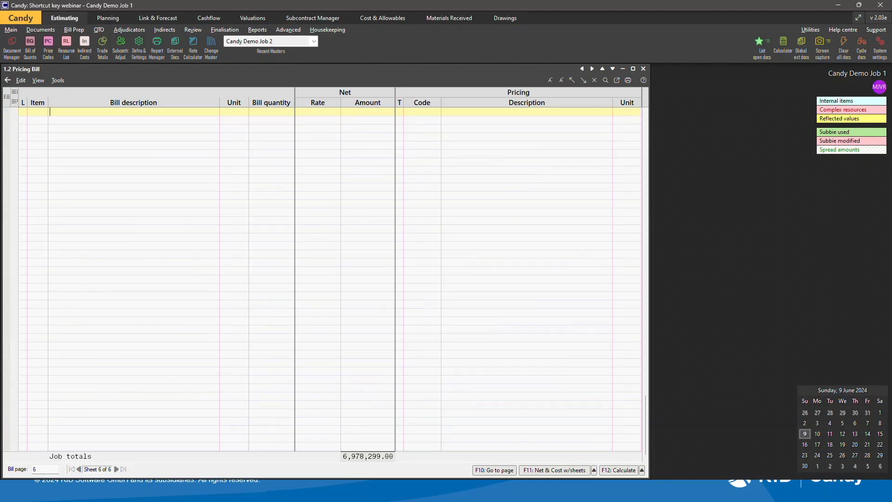
left_click(66, 111)
Jump back to the first line of the bill.
key("alt+Tab")
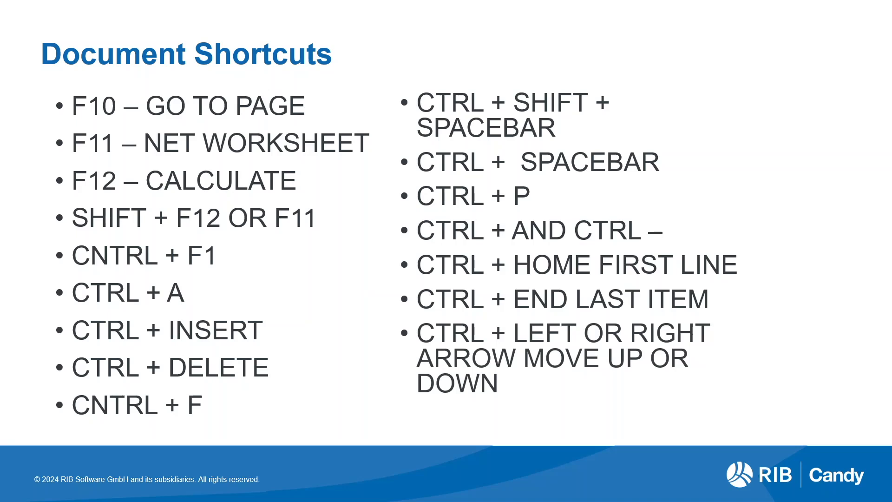
key("alt+Tab")
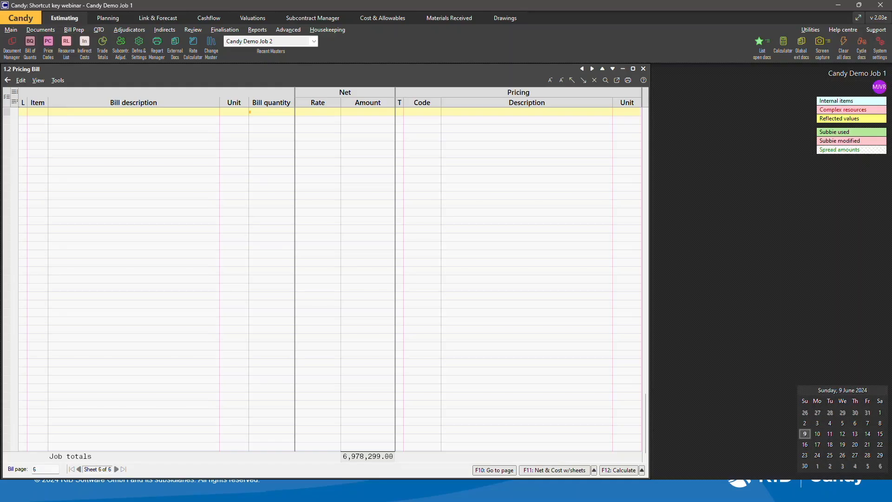
key("ctrl+Home")
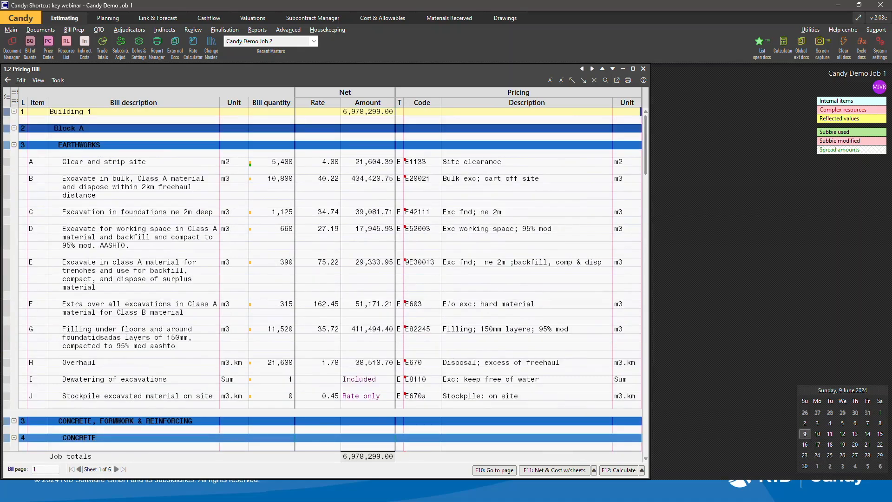
Move the Block A heading line down below the Earthworks heading and back up to its original place under Building 1.
key("shift+Down")
key("Down")
key("Down")
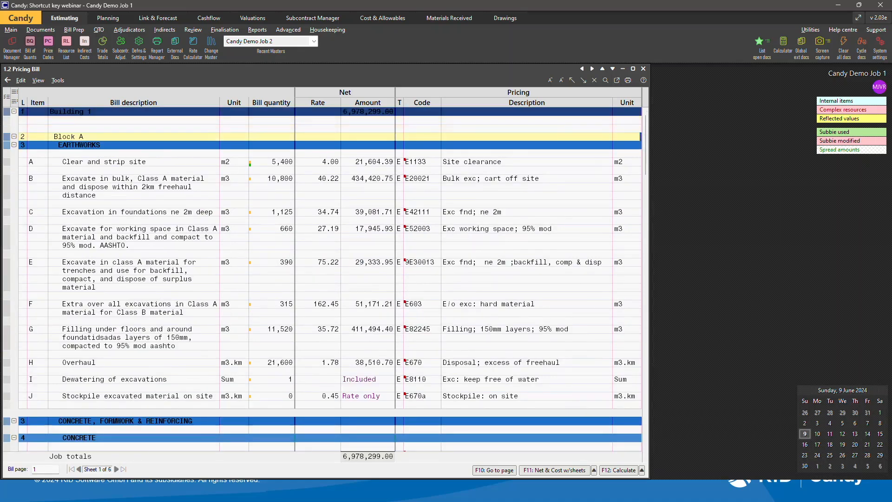
key("alt+Down")
key("alt+Down")
key("alt+Down")
key("alt+Down")
key("alt+Up")
key("alt+Up")
key("alt+Up")
key("alt+Up")
key("alt+Up")
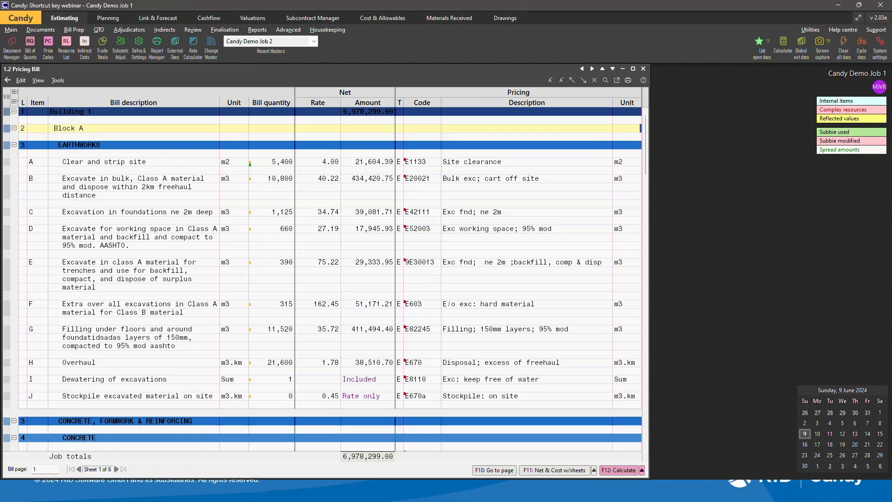
key("alt+Down")
key("alt+Down")
key("alt+Down")
key("alt+Down")
key("alt+Down")
key("alt+Down")
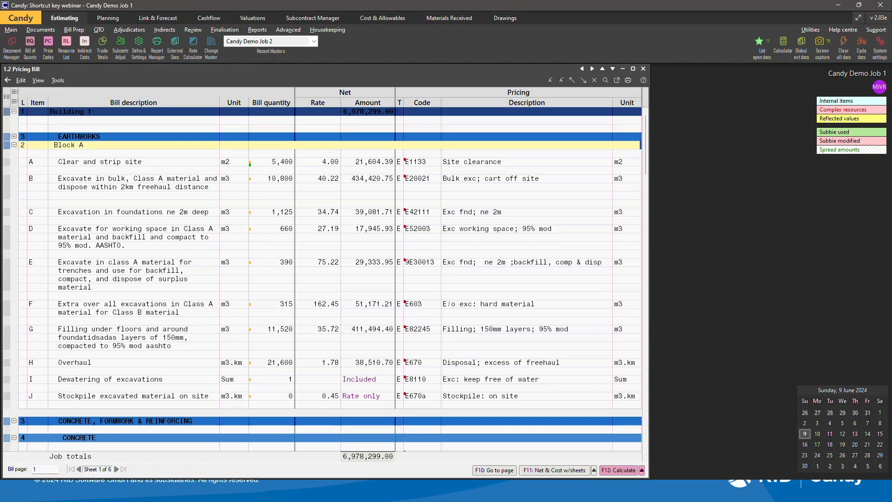
key("alt+Up")
key("alt+Up")
key("alt+Up")
key("alt+Up")
key("alt+Up")
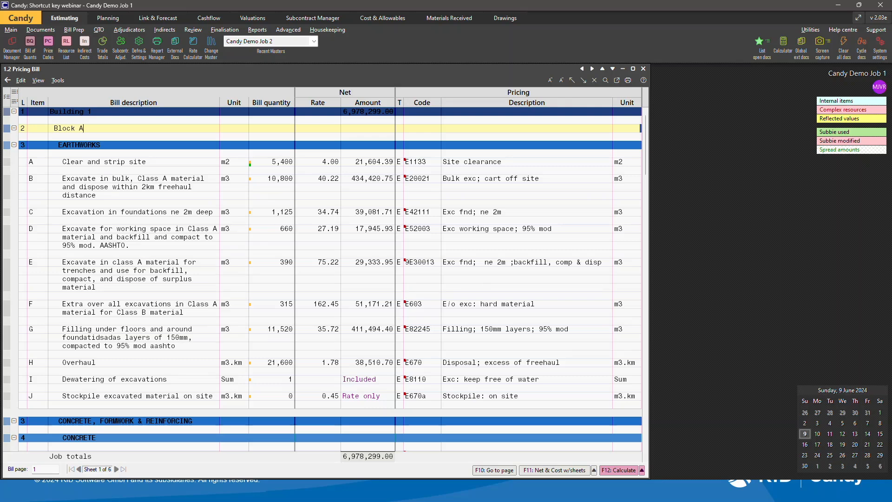
Confirm the Block A line and open the net worksheet for the Clear and strip site item.
key("Return")
key("Down")
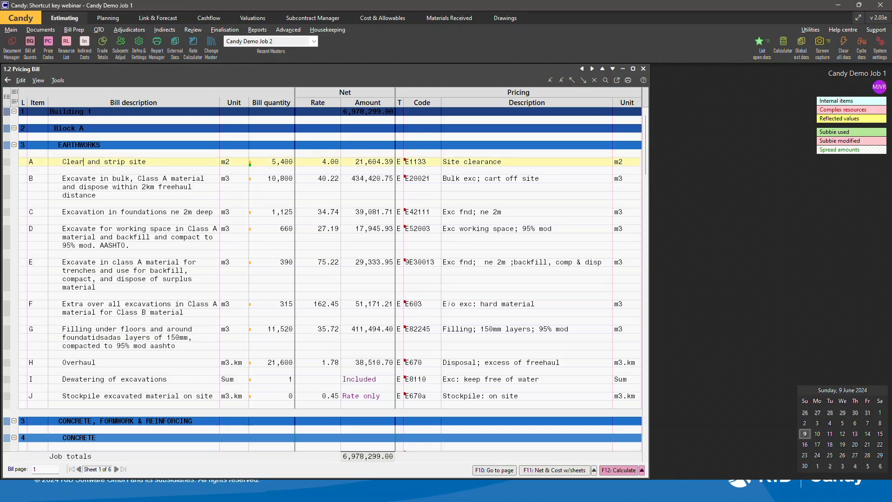
key("F11")
Move the JD 410 Digger Loader resource line to the top of the worksheet and store the worksheet.
key("Down")
key("alt+Down")
key("alt+Up")
key("alt+Down")
key("alt+Down")
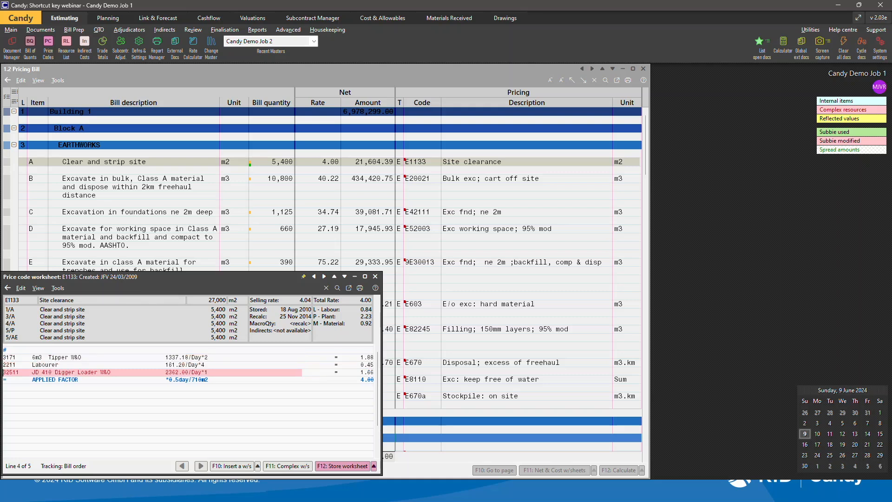
key("alt+Up")
key("alt+Up")
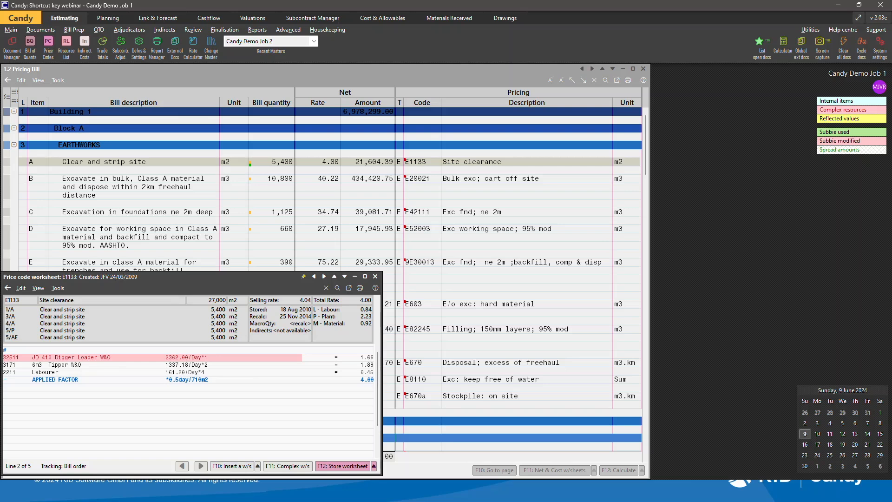
key("F12")
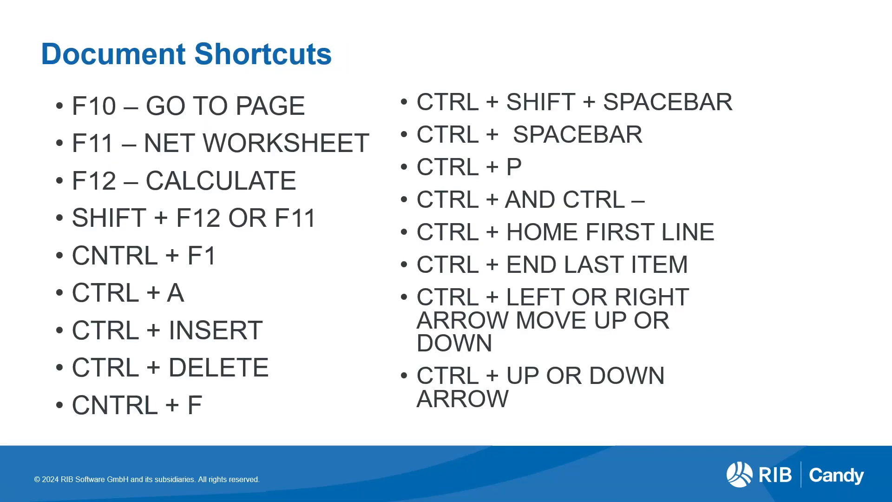
Collapse the Block A through Block E headings one after another in the pricing bill.
key("alt+Tab")
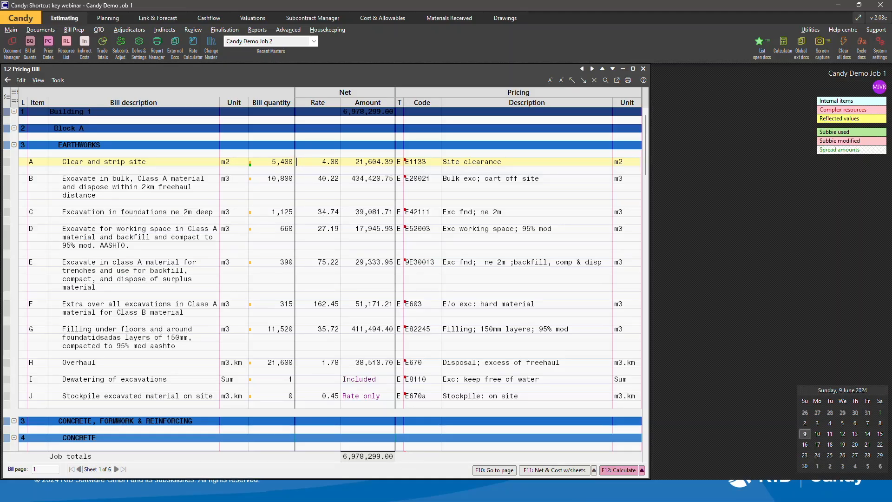
left_click(83, 128)
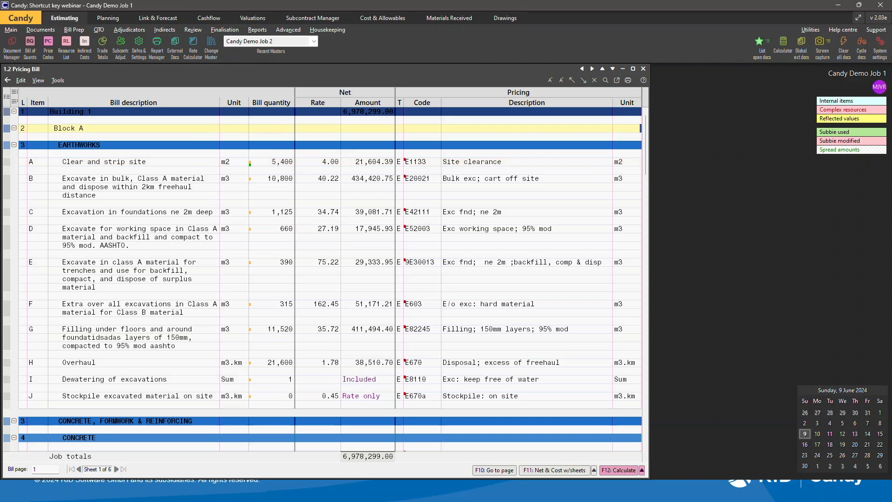
key("ctrl+minus")
key("Down")
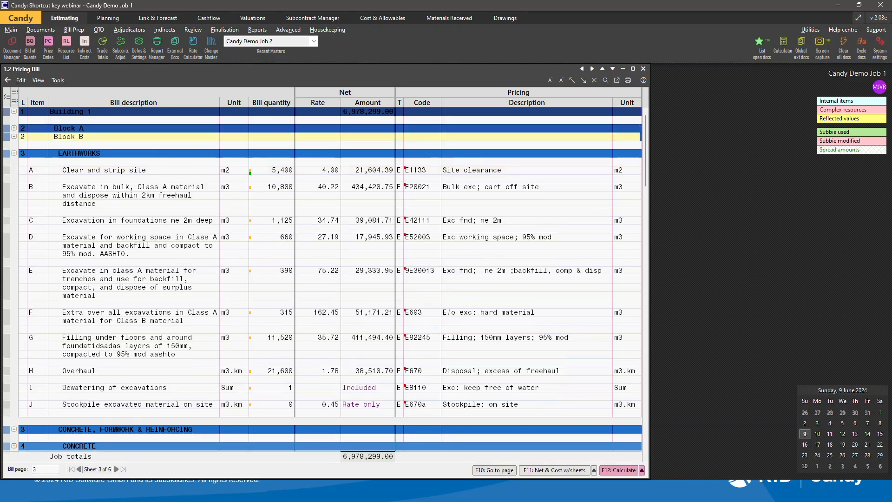
key("ctrl+minus")
key("Down")
key("ctrl+minus")
key("Down")
key("ctrl+minus")
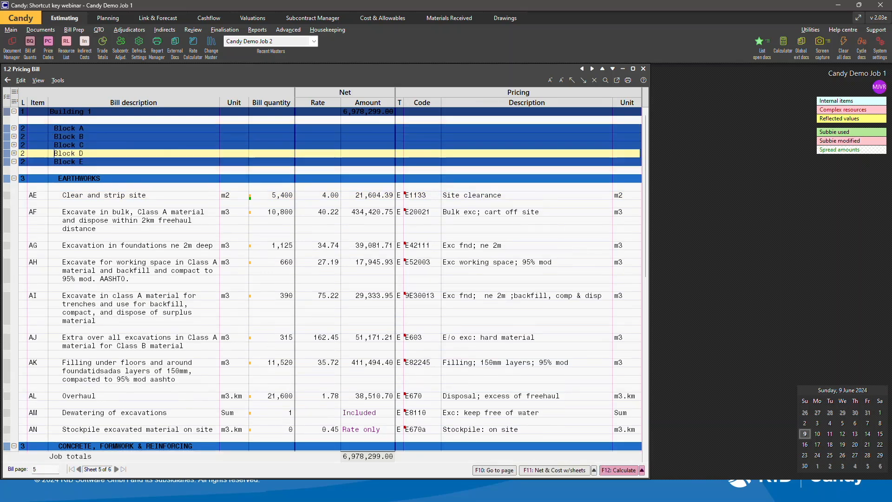
key("Down")
key("ctrl+minus")
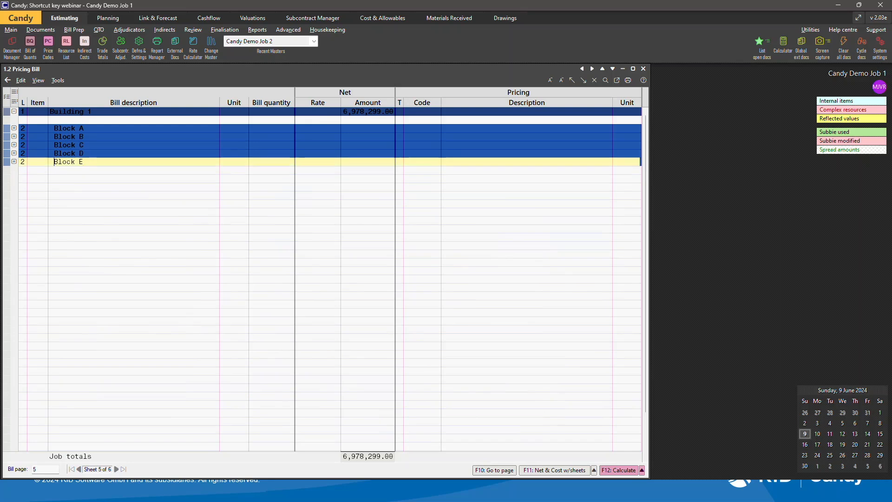
Expand Block E together with its Earthworks and Concrete, Formwork & Reinforcing sections.
key("ctrl+plus")
key("Down")
key("ctrl+plus")
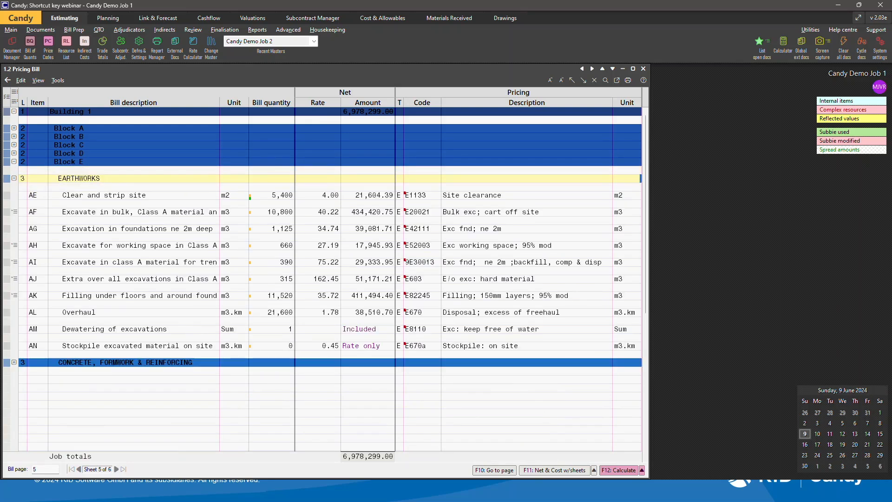
key("ctrl+minus")
key("Down")
key("ctrl+plus")
key("Down")
key("ctrl+plus")
key("Up")
key("Up")
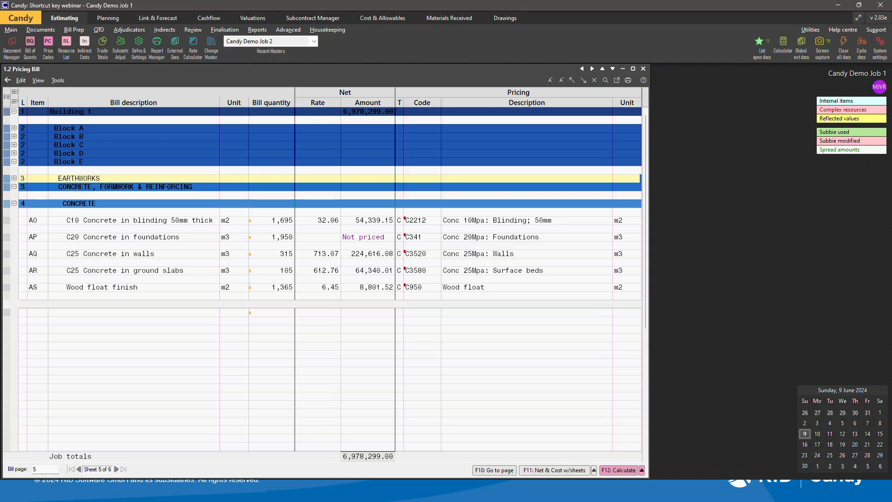
key("ctrl+plus")
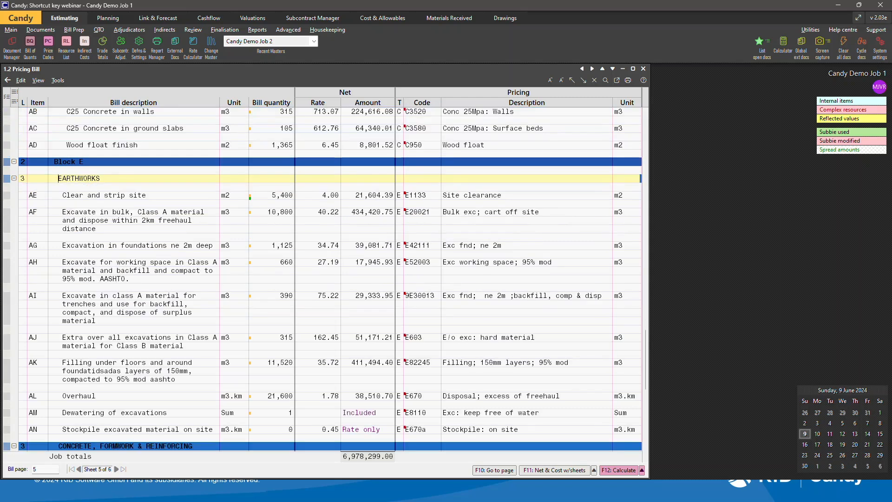
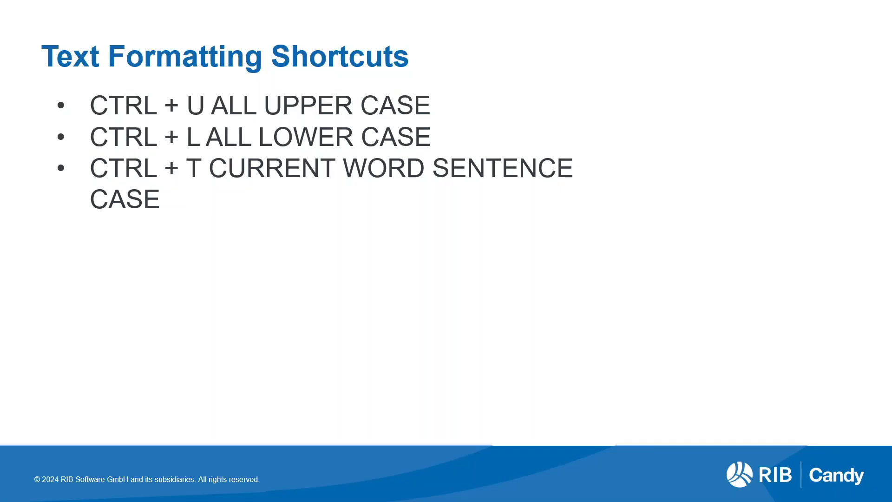
key("Right")
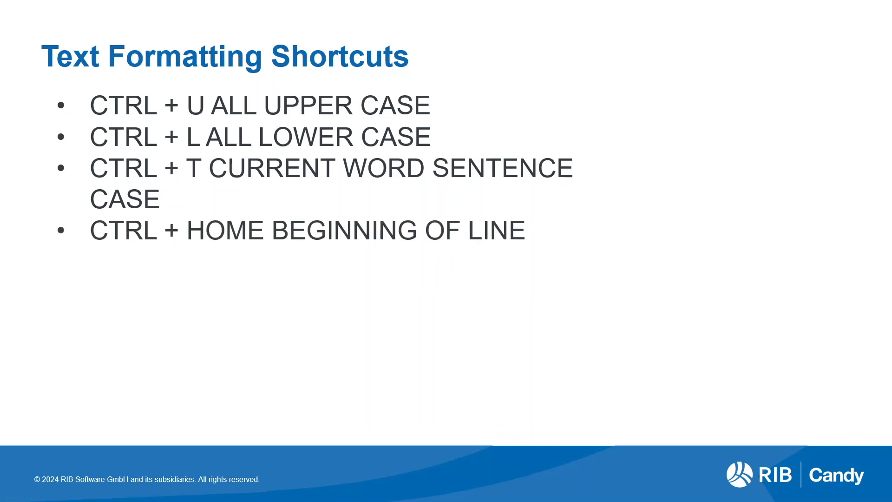
key("alt+Tab")
key("alt+Tab")
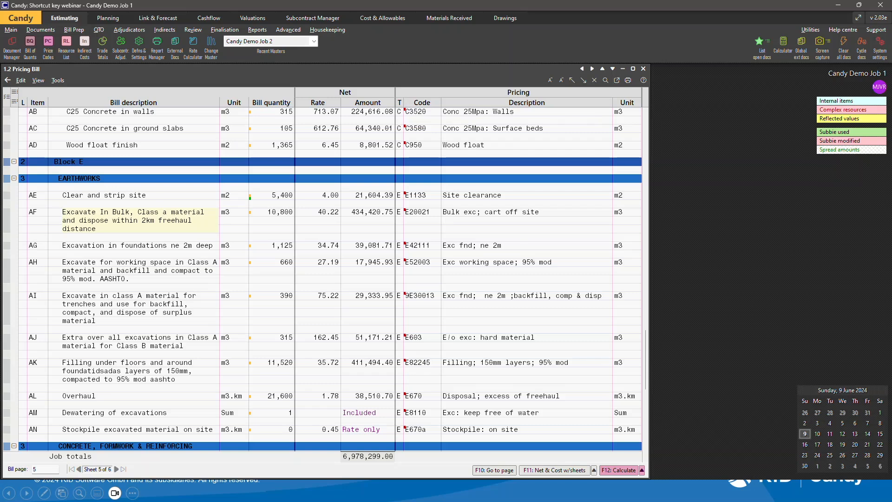
Move the text cursor to the beginning and end of the Excavate In Bulk description being edited.
key("Home")
key("alt+Tab")
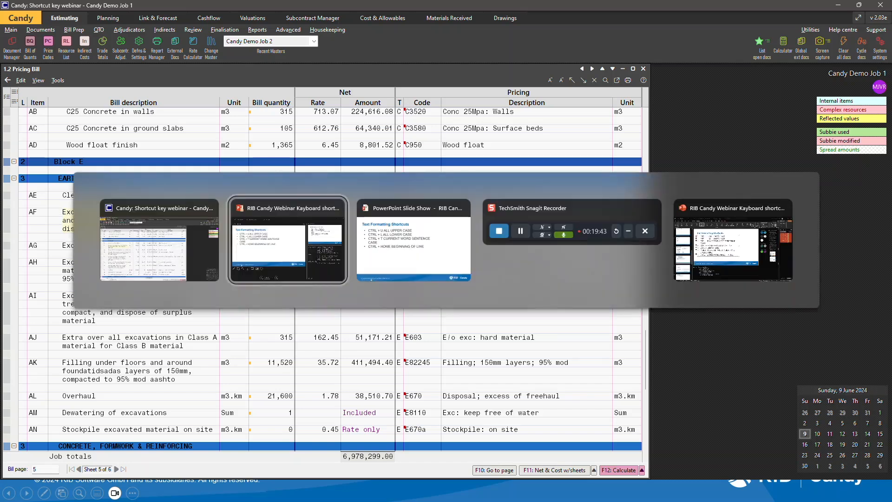
key("alt+Tab")
key("Right")
key("alt+Tab")
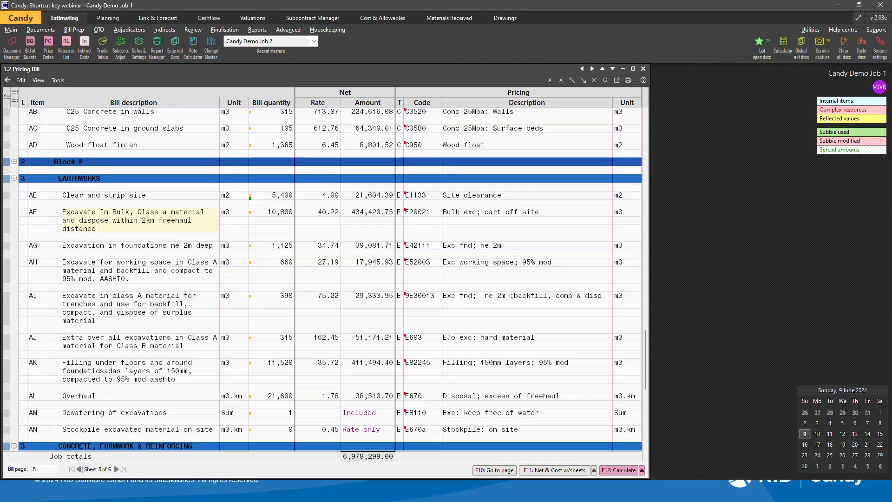
key("alt+Tab")
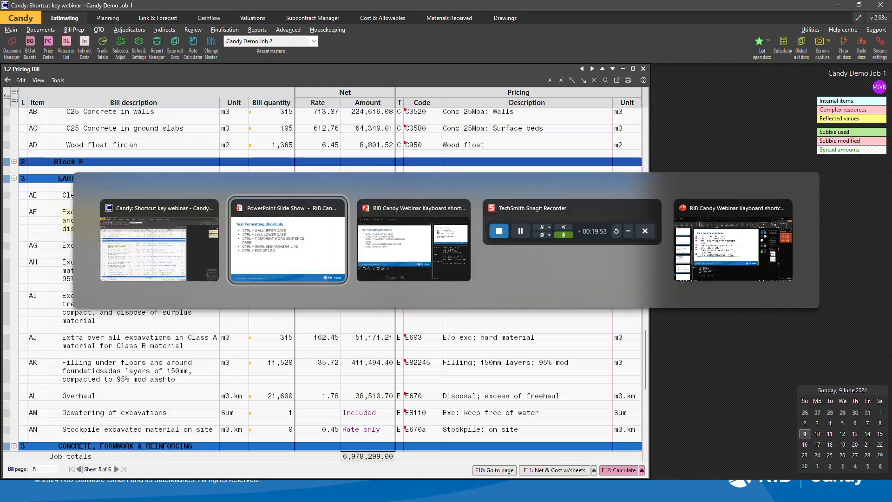
key("Right")
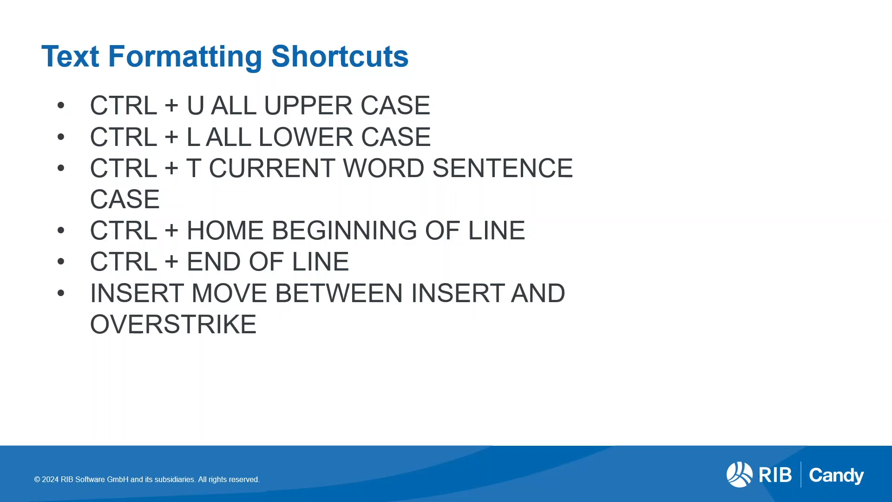
key("alt+Tab")
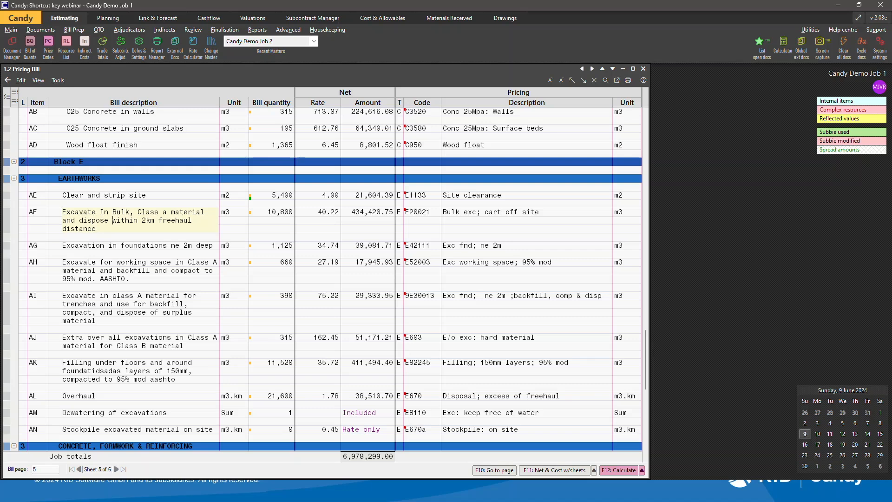
Insert the word test into the Excavate In Bulk description and undo the typing.
type("test")
key("ctrl+z")
key("alt+Tab")
key("Right")
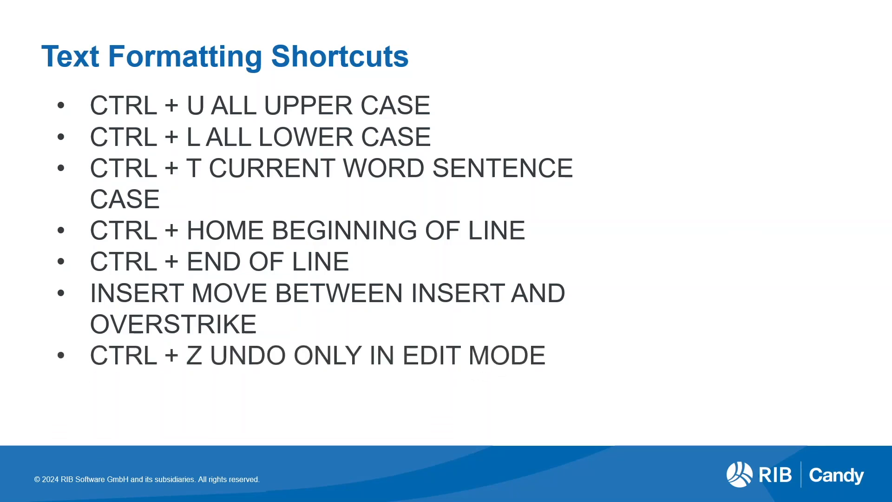
key("alt+Tab")
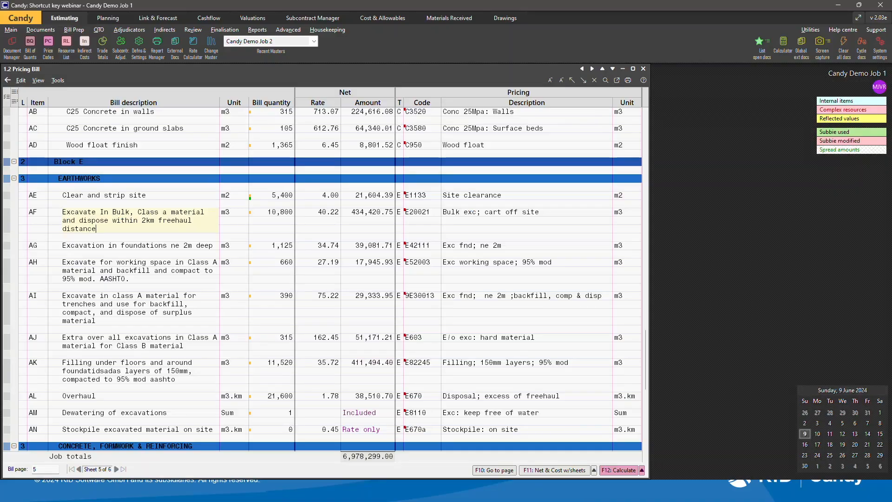
Append the word test to the end of the Excavate In Bulk description and confirm the line.
type("est")
key("Escape")
type("test")
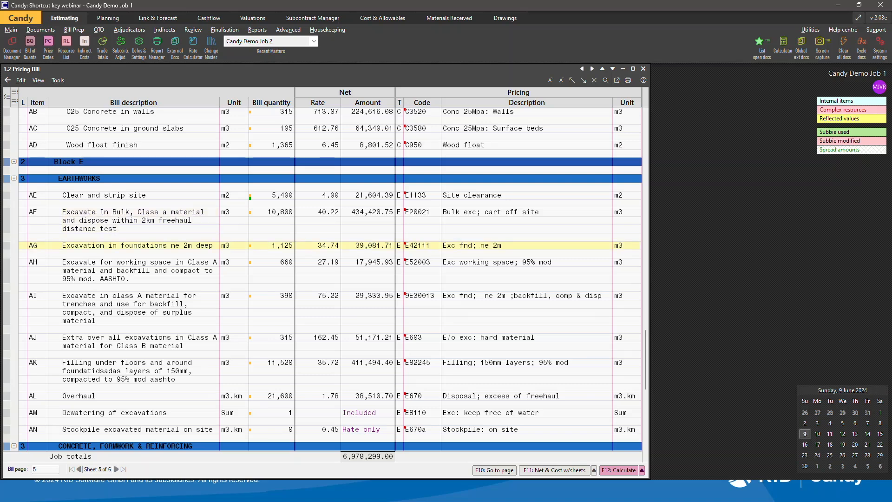
key("Tab")
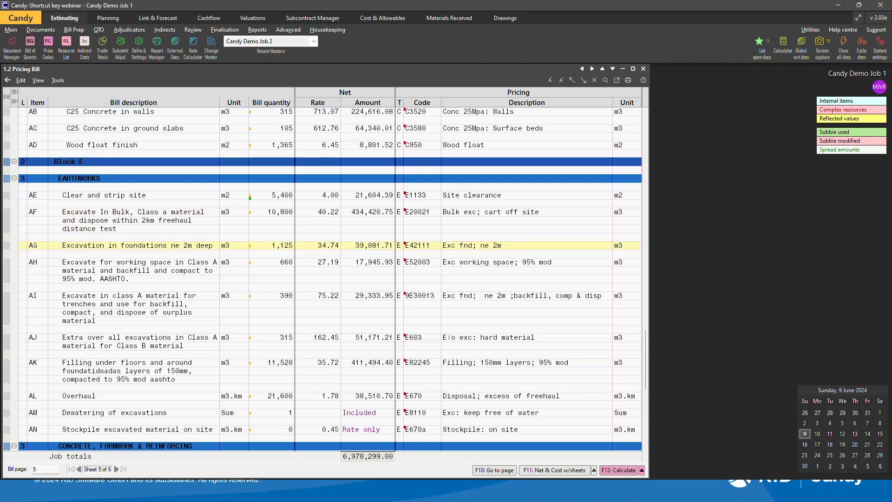
key("BackSpace")
key("BackSpace")
key("BackSpace")
key("BackSpace")
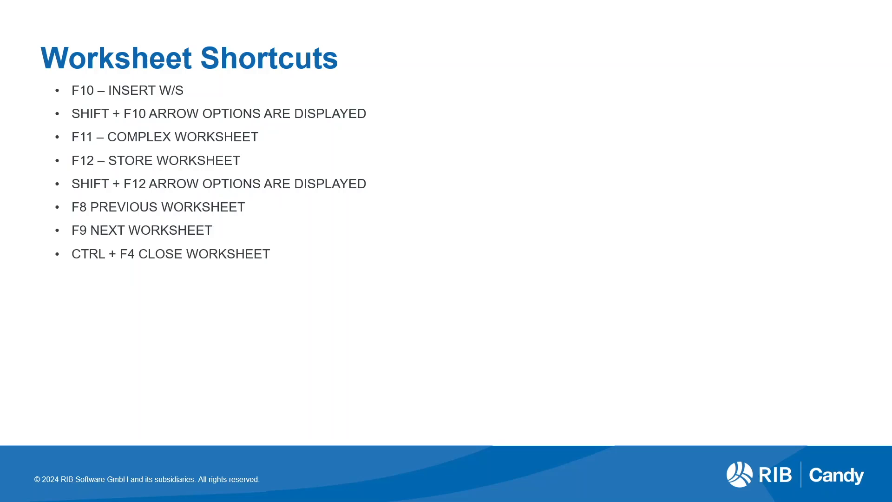
Open the net worksheet for the C10 Concrete in blinding 50mm thick item and reposition its window.
key("alt+Tab")
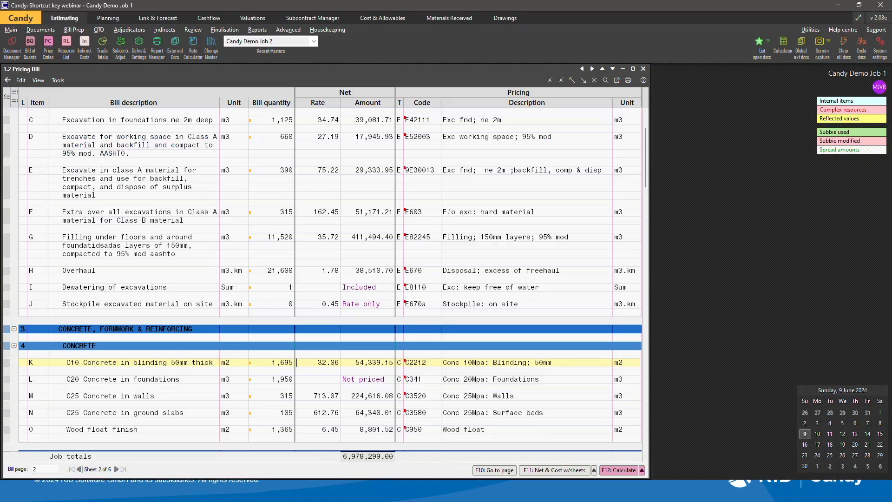
key("F4")
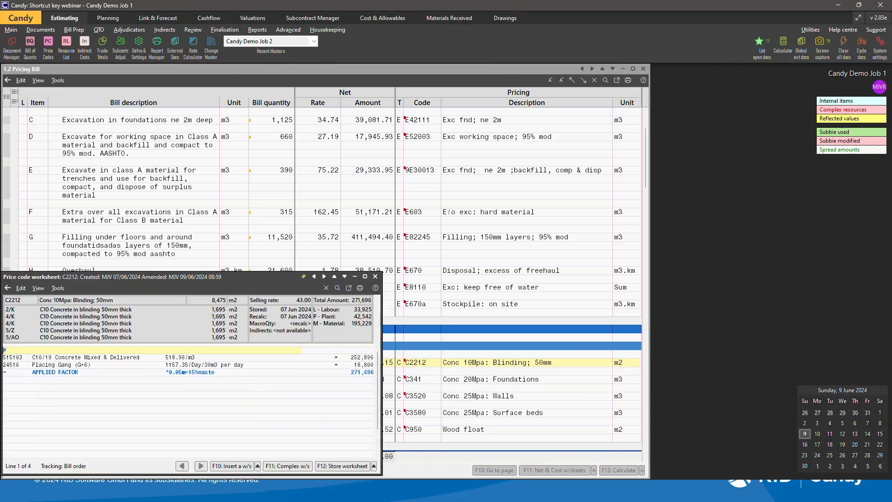
left_click_drag(195, 277, 362, 215)
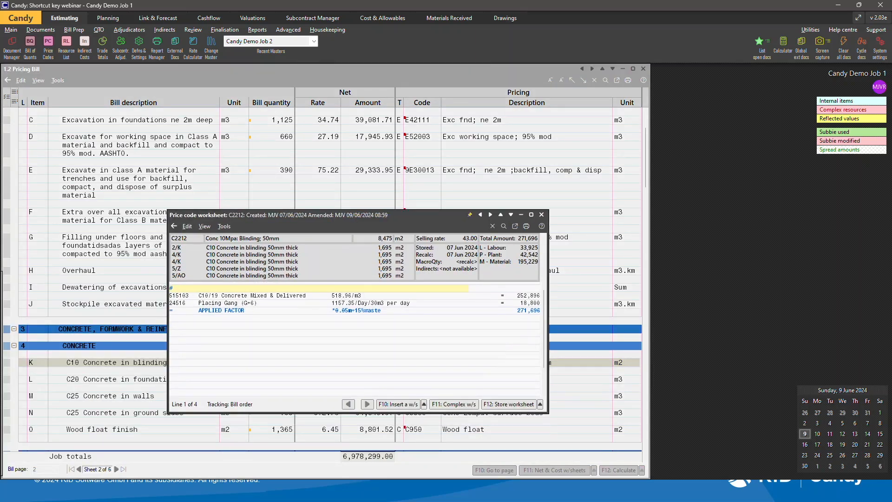
Try inserting a worksheet with code C3525, stepping through codes and switching the source between Job and Master, then cancel.
key("F10")
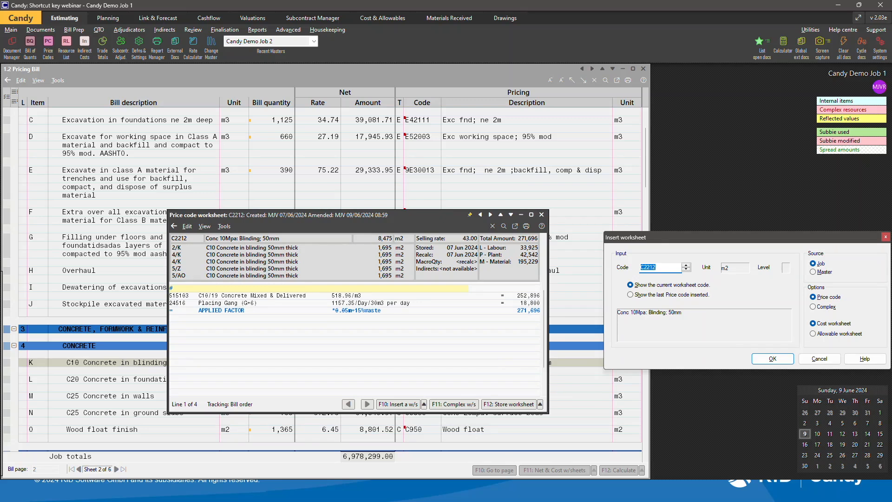
type("C3525")
key("Down")
key("Down")
key("alt+m")
key("alt+j")
key("alt+m")
left_click(686, 269)
left_click(687, 270)
left_click(687, 269)
key("Down")
key("Down")
key("Down")
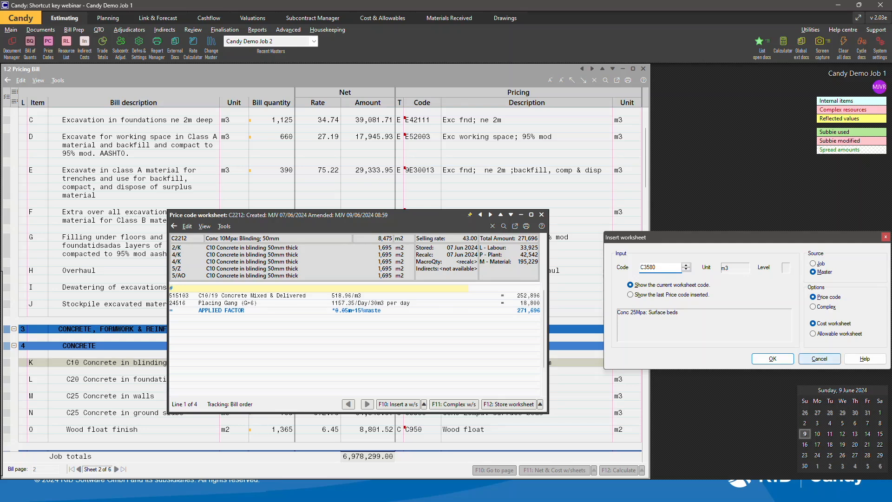
left_click(819, 358)
Open the complex worksheet for the C10/19 Concrete Mixed & Delivered resource and close it.
left_click(361, 355)
key("shift")
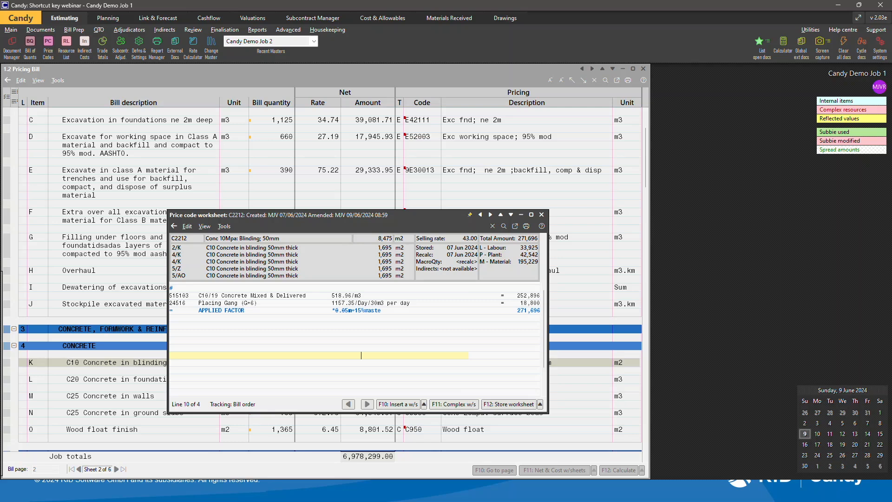
left_click(212, 296)
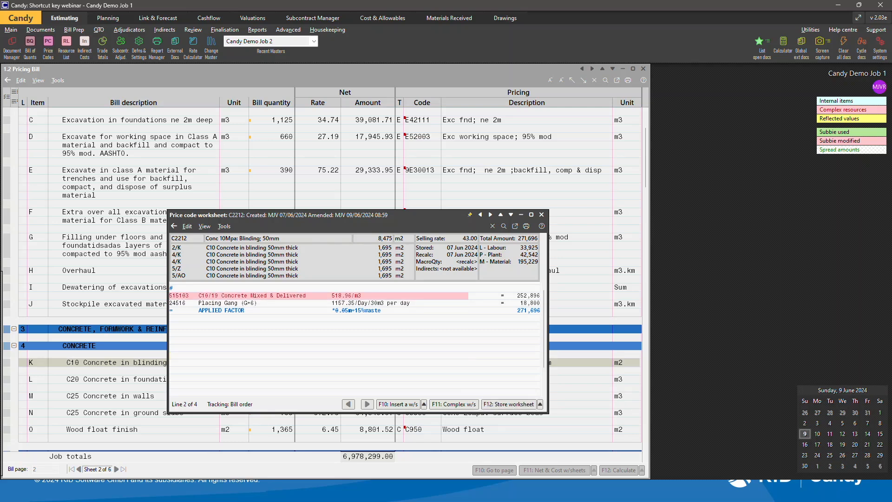
key("F11")
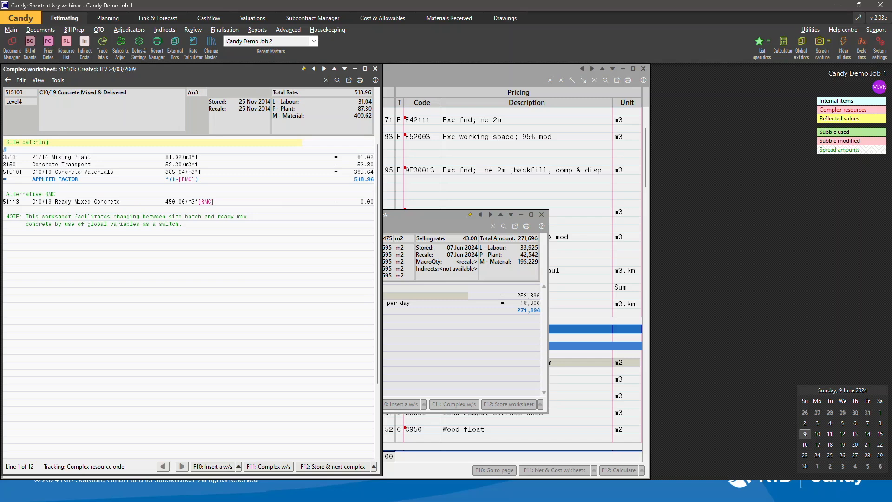
left_click(376, 68)
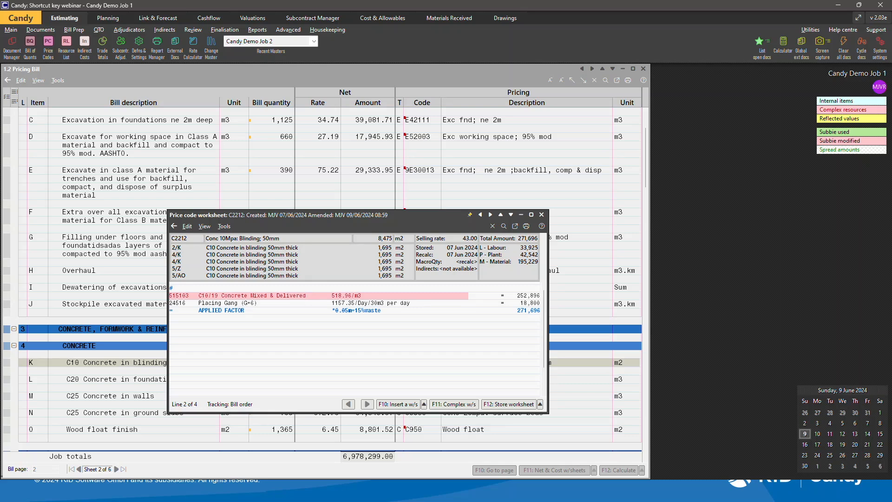
Store the C10 blinding worksheet and reopen its net worksheet.
key("F12")
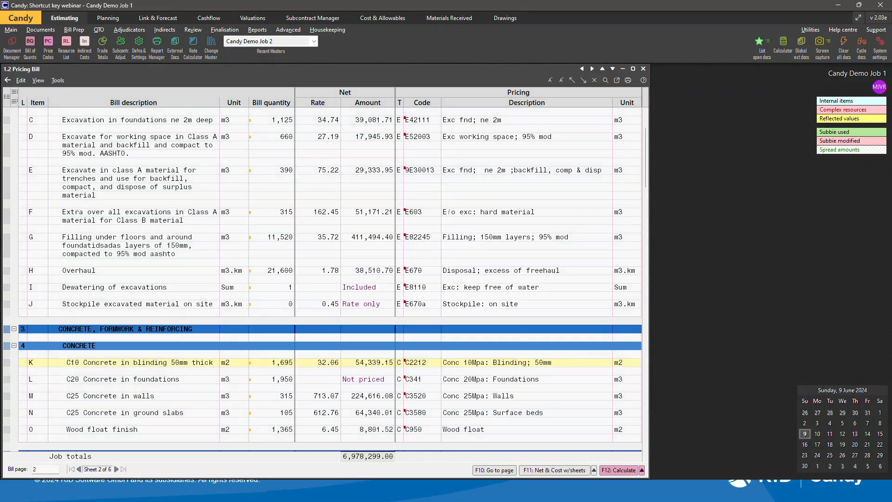
key("F11")
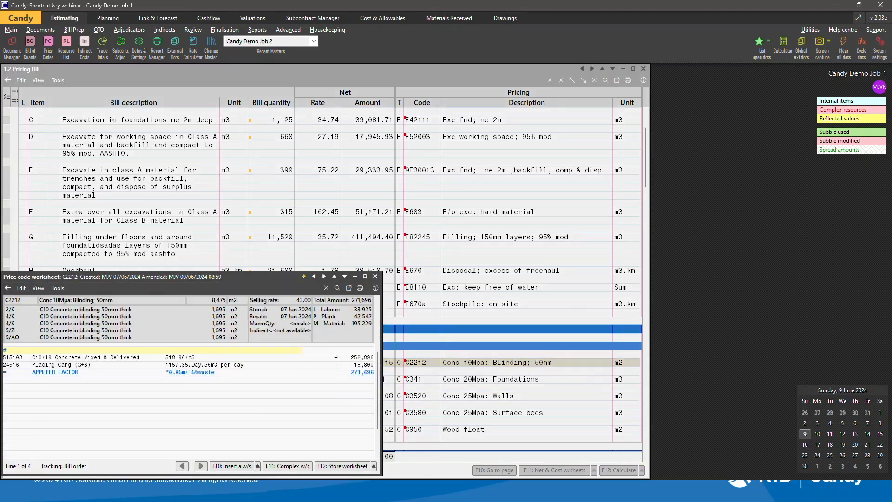
Set the worksheet store mode to Store & next worksheet.
key("shift+F12")
key("Up")
key("Down")
key("Down")
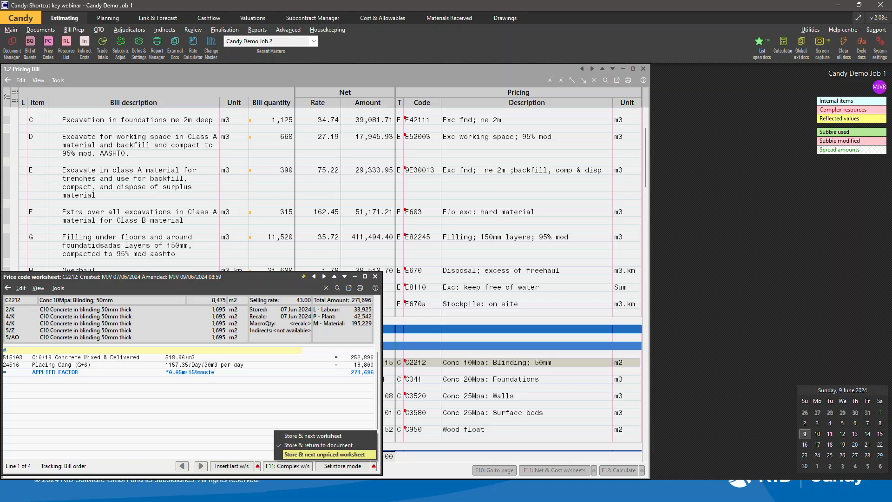
key("Up")
key("Up")
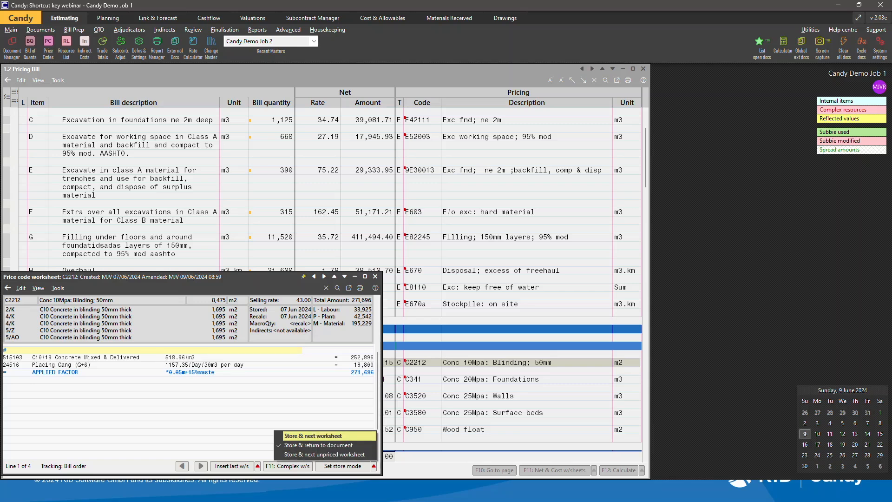
key("Return")
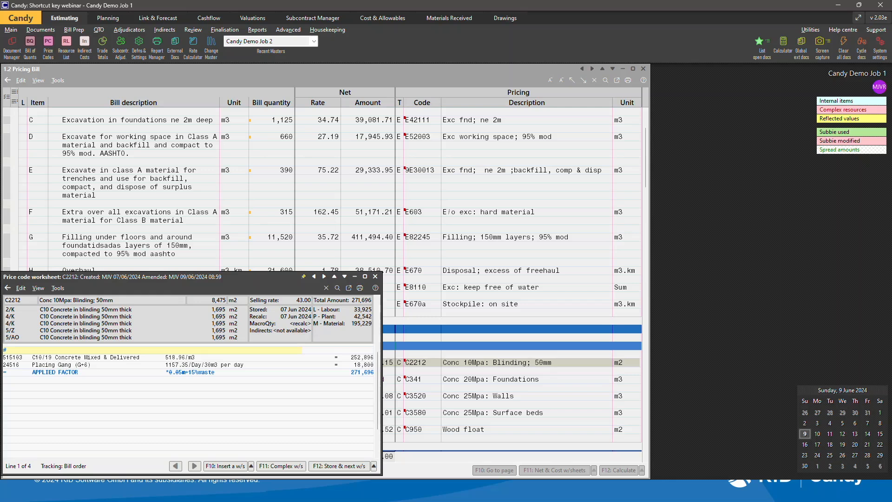
Store the C10 worksheet, advancing to the C20 Concrete in foundations worksheet, and close it.
key("F12")
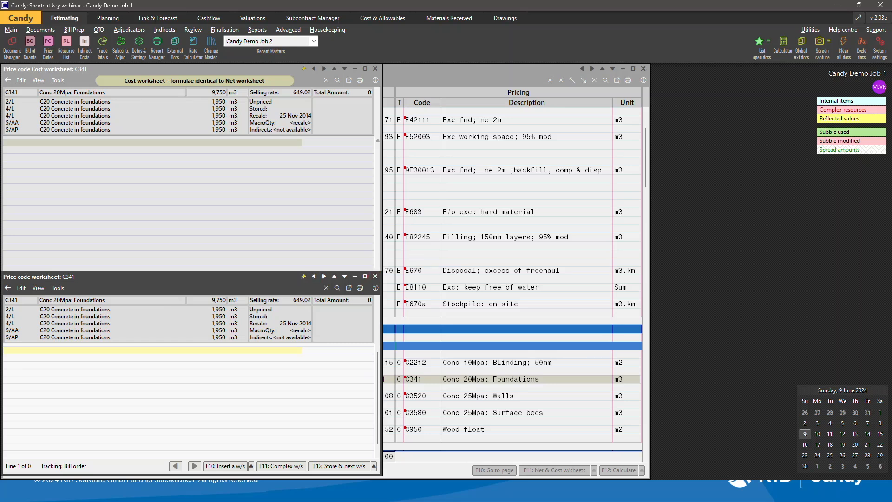
left_click(375, 276)
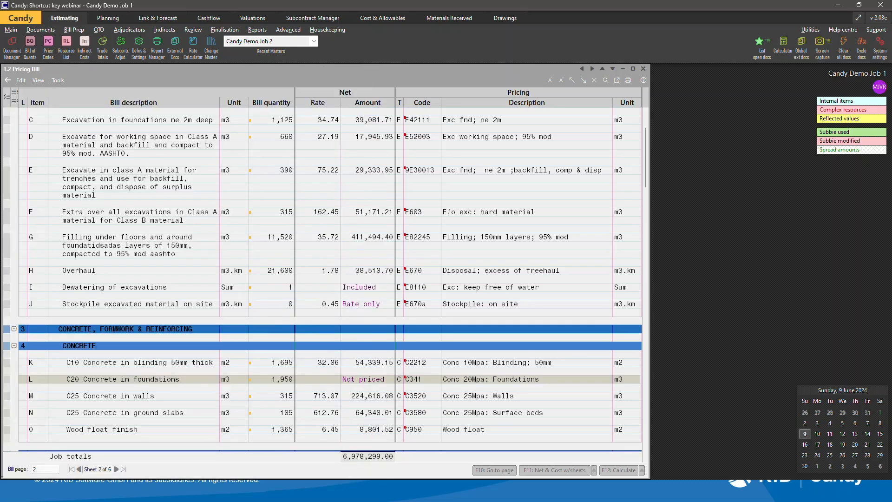
Open the worksheet for the Wood float finish item and close it.
left_click(539, 429)
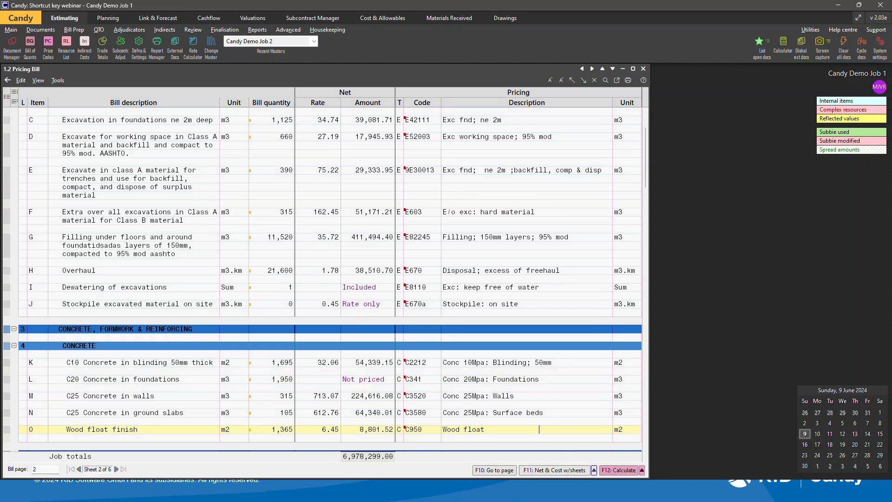
left_click(594, 470)
left_click(558, 441)
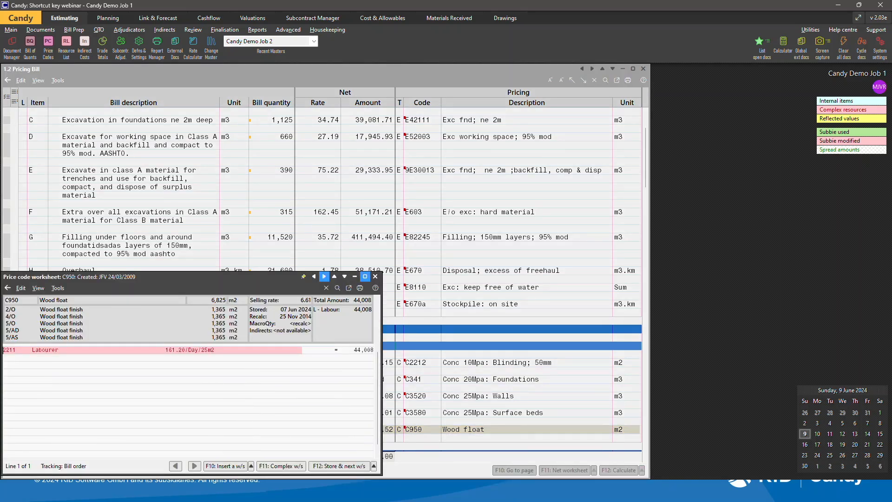
left_click(375, 276)
Open the C10 blinding worksheet and store through to the next worksheets for the C25 concrete items.
left_click(310, 362)
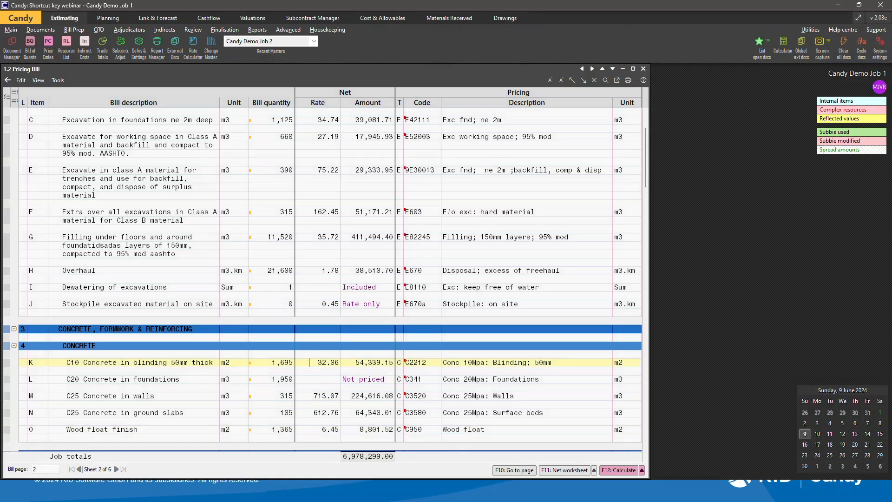
key("F11")
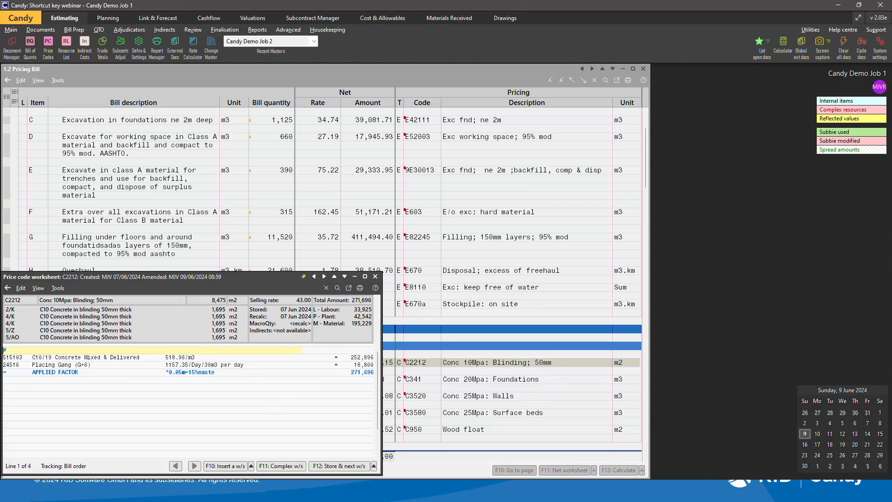
key("F12")
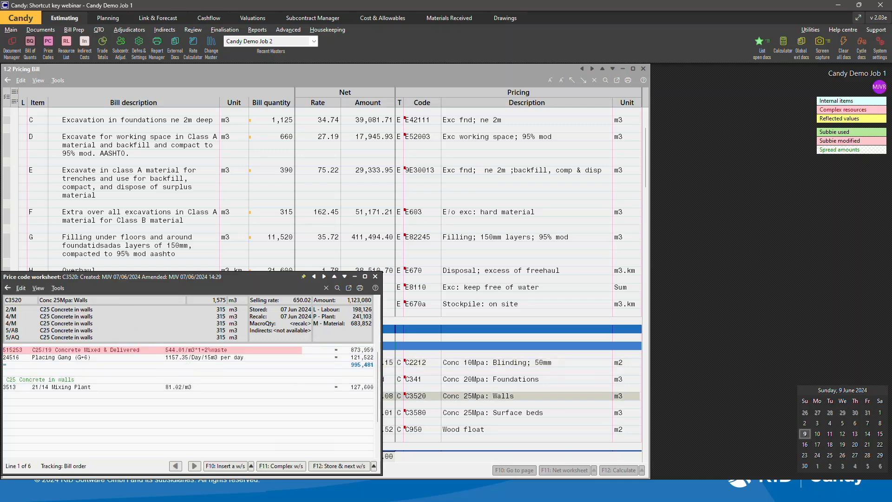
key("F12")
key("ctrl+Page_Down")
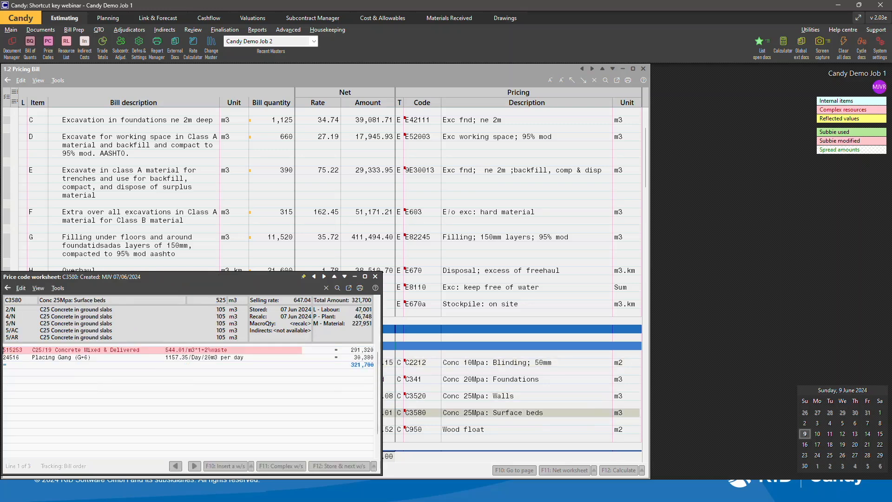
Page back through previous worksheets to the Stockpile item, forward to Wood float, and close the worksheet.
key("ctrl+Page_Up")
key("ctrl+Page_Up")
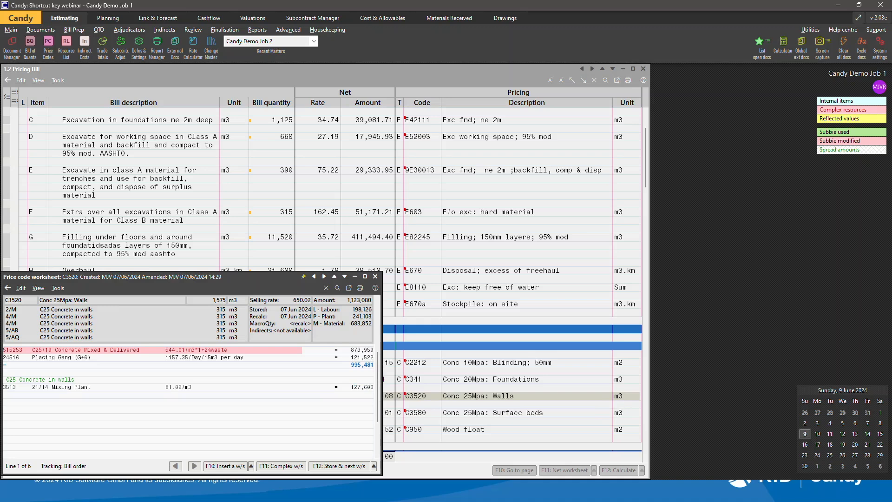
key("ctrl+Page_Up")
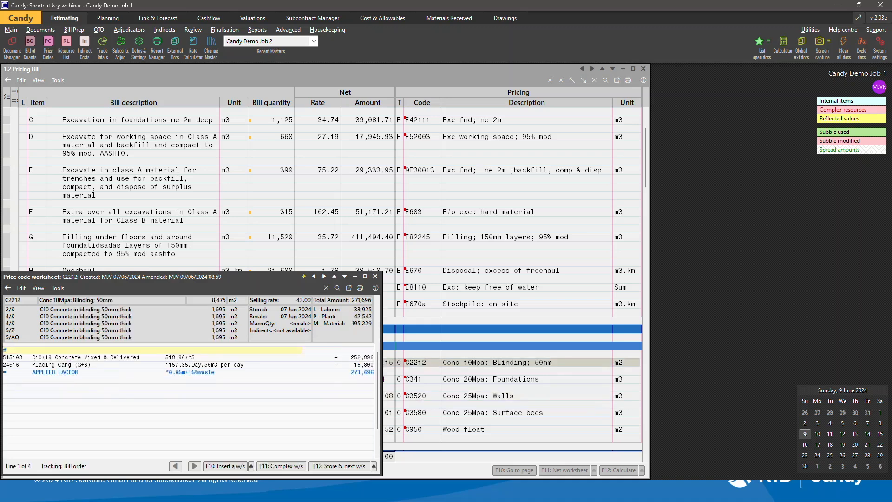
key("ctrl+Page_Up")
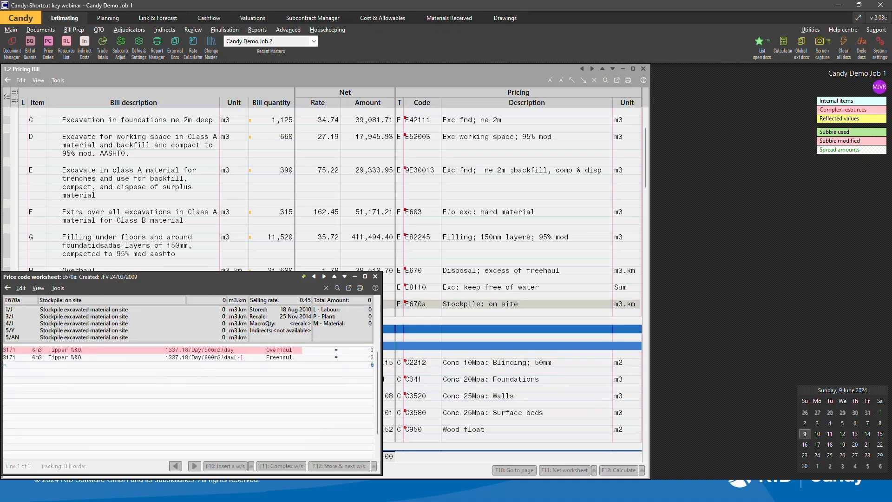
key("ctrl+Page_Down")
key("ctrl+Page_Down")
key("ctrl+Page_Down")
key("ctrl+Page_Down")
key("ctrl+Page_Down")
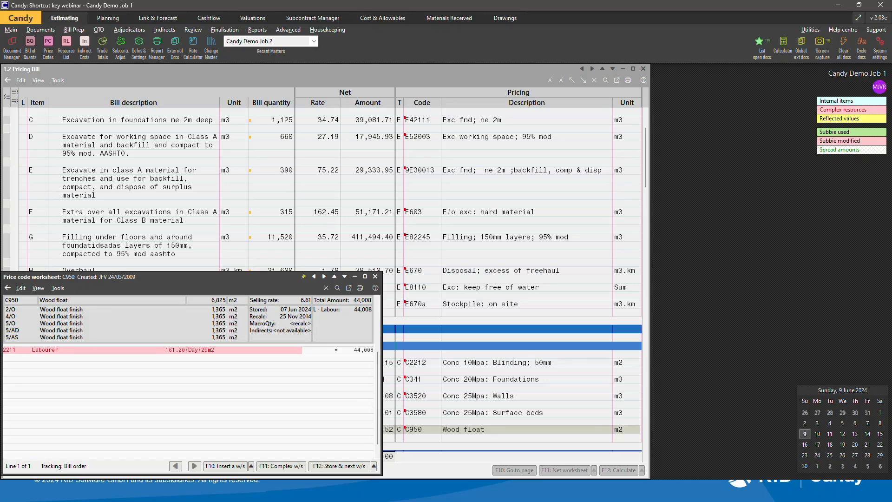
key("Escape")
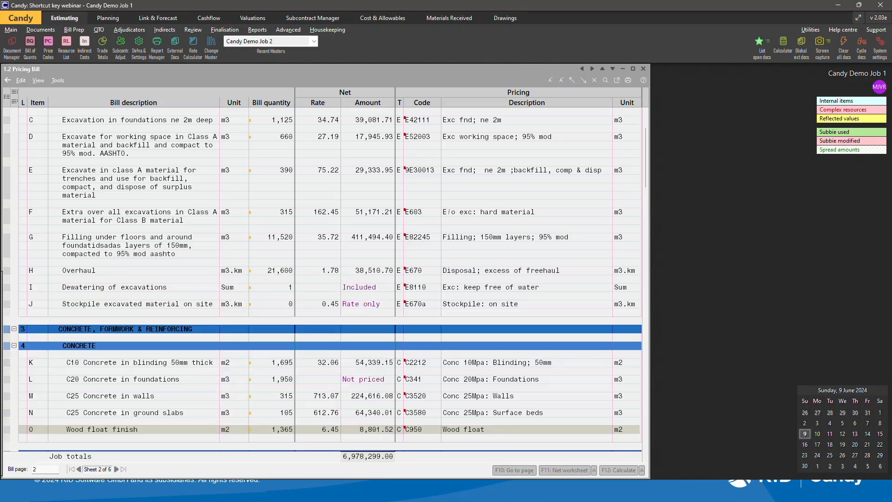
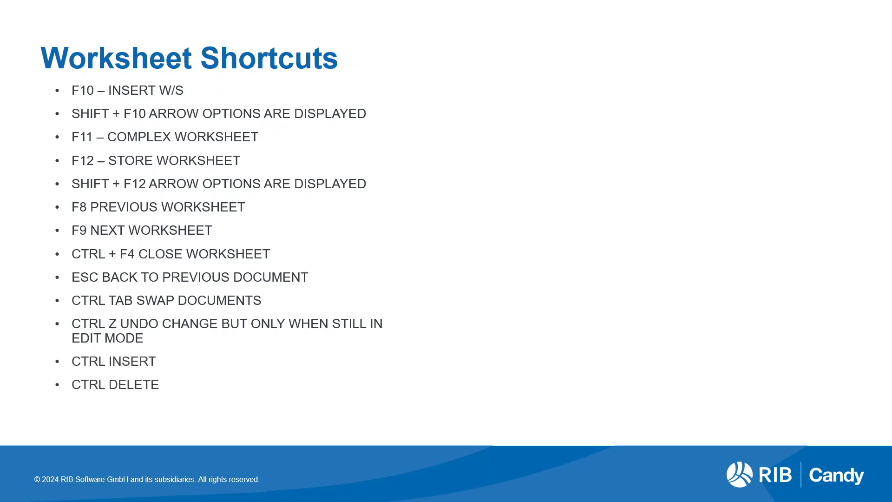
Insert three blank lines at the concrete resource line of the C2212 worksheet and delete them again.
key("alt+Tab")
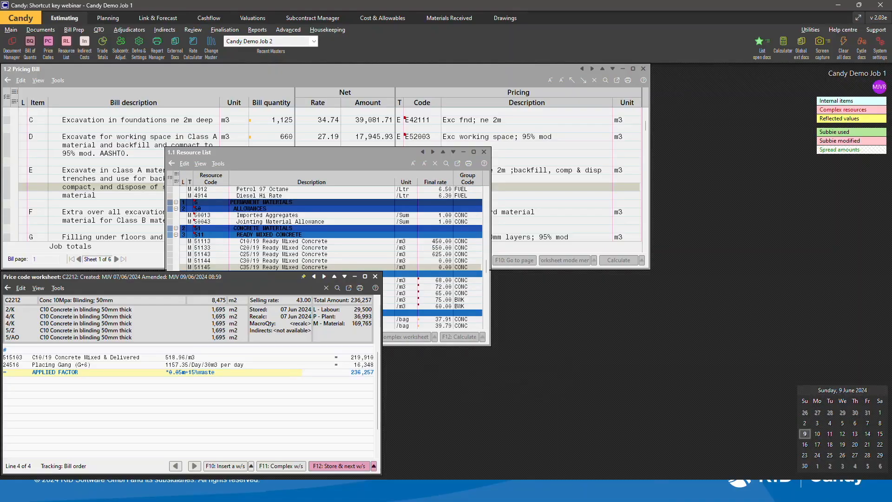
left_click(84, 357)
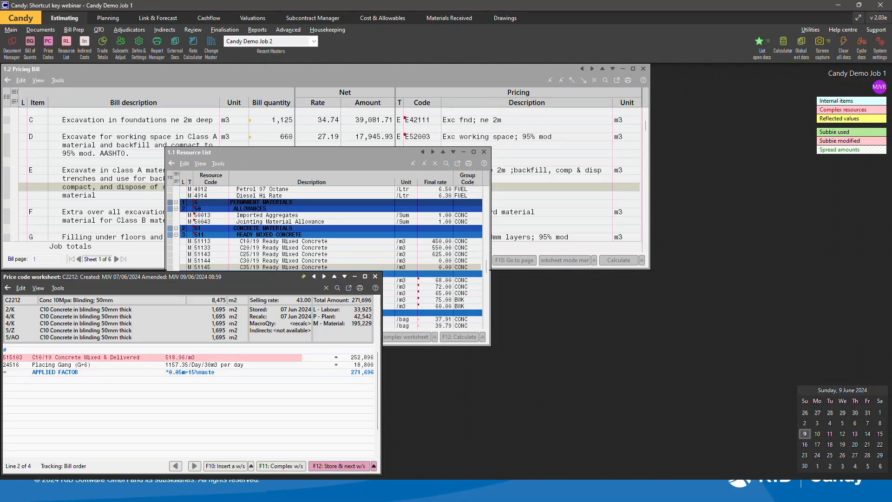
key("Insert")
key("Insert")
key("Insert")
key("Insert")
key("Delete")
key("Delete")
key("Delete")
key("Delete")
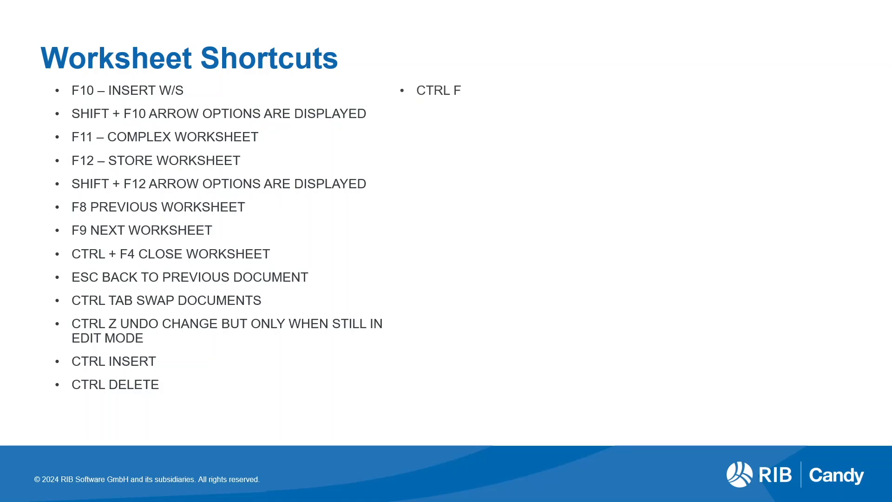
Open the field search dialog from the worksheet's empty line and cancel it.
key("alt+Tab")
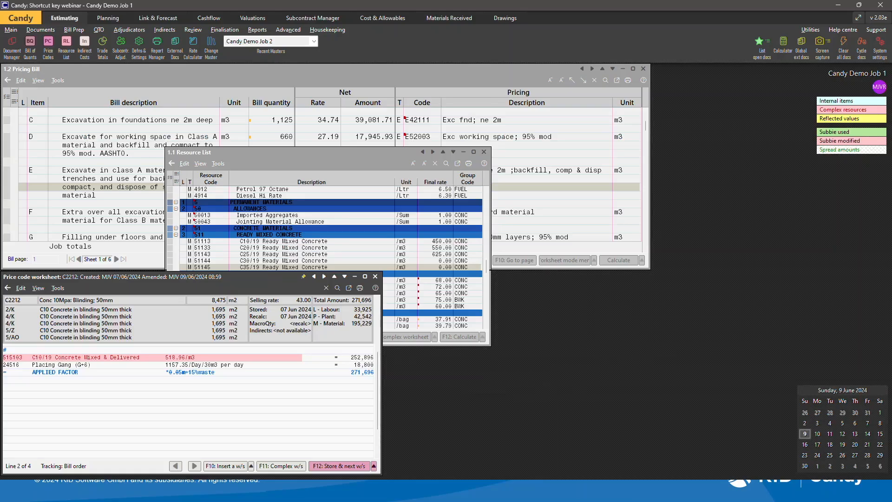
left_click(113, 409)
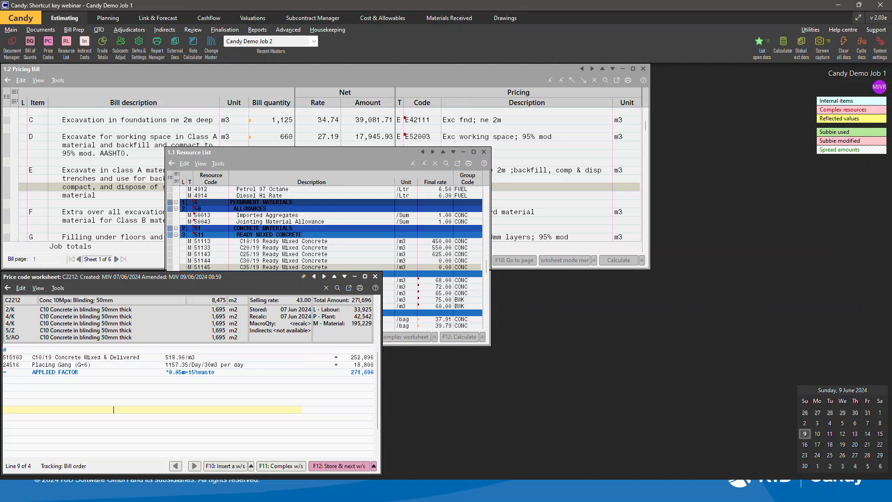
key("ctrl+f")
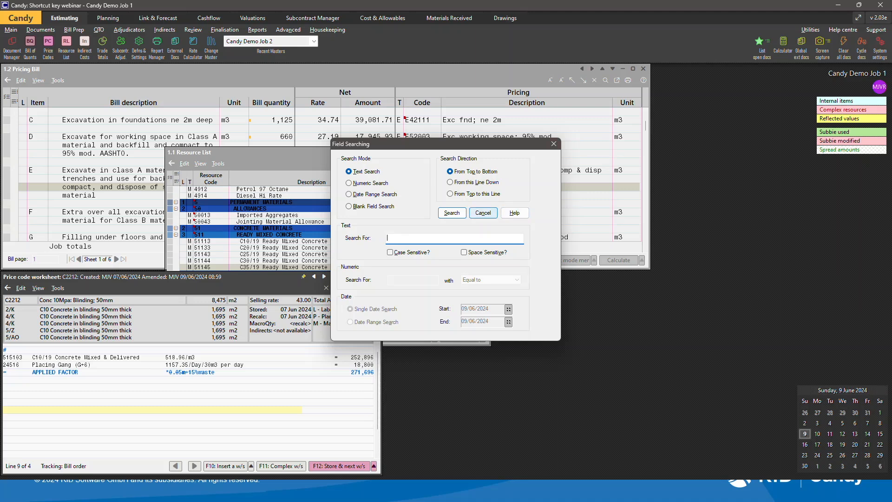
left_click(483, 212)
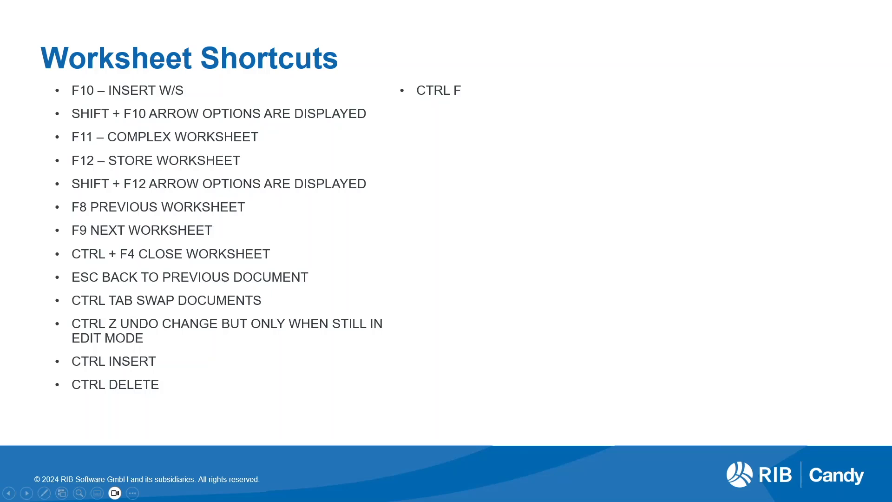
Switch the C2212 worksheet's displayed figures from amounts to rates.
key("Right")
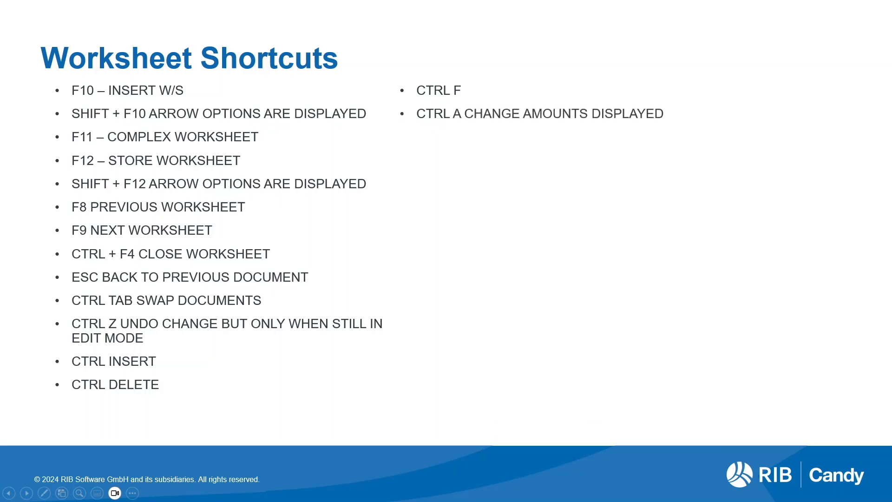
key("alt+Tab")
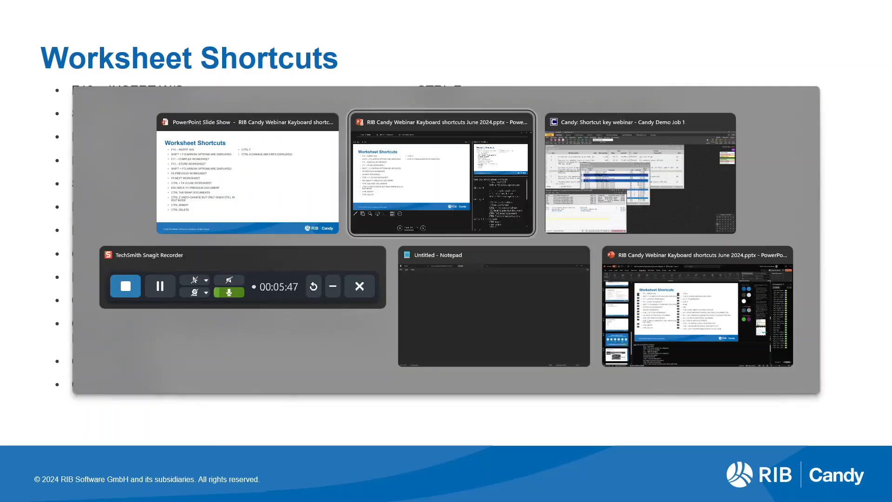
key("alt+Tab")
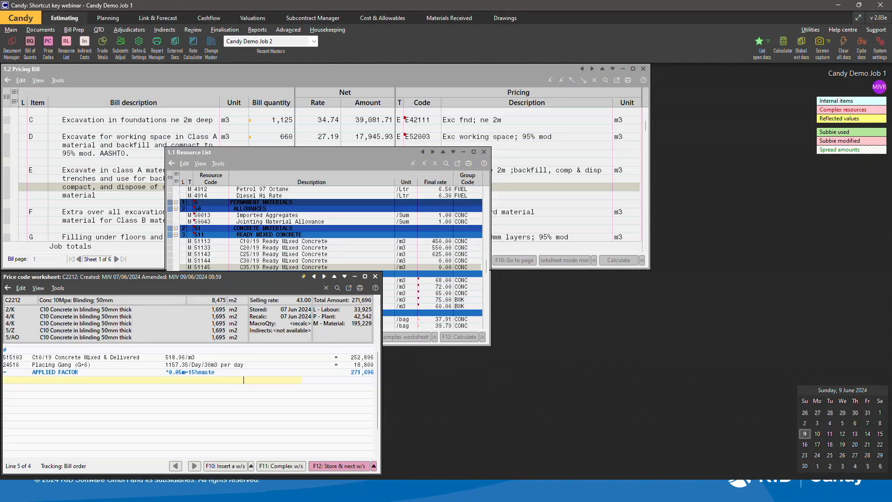
key("ctrl+t")
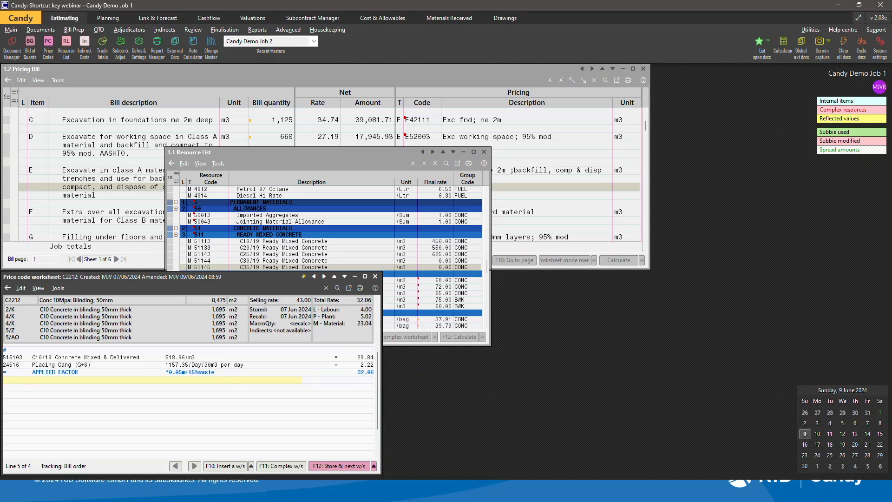
key("ctrl+t")
key("ctrl+t")
Go to the price code worksheet C341 by entering its code.
key("alt+Tab")
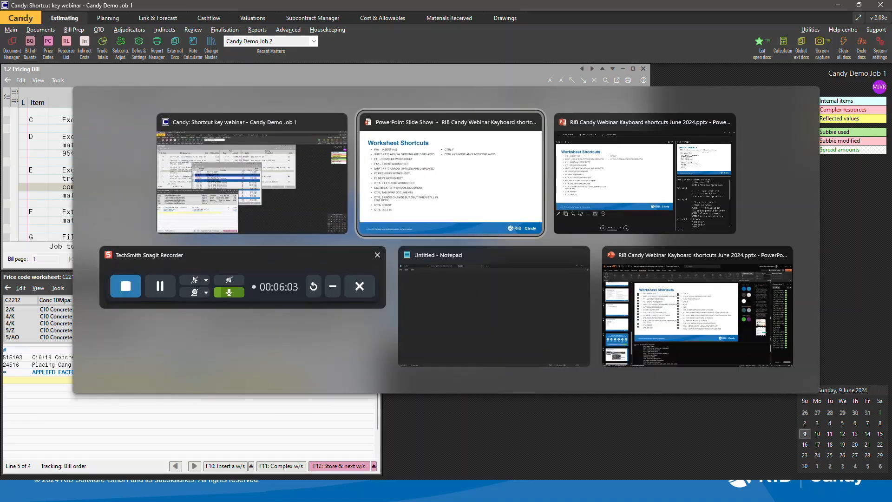
key("Right")
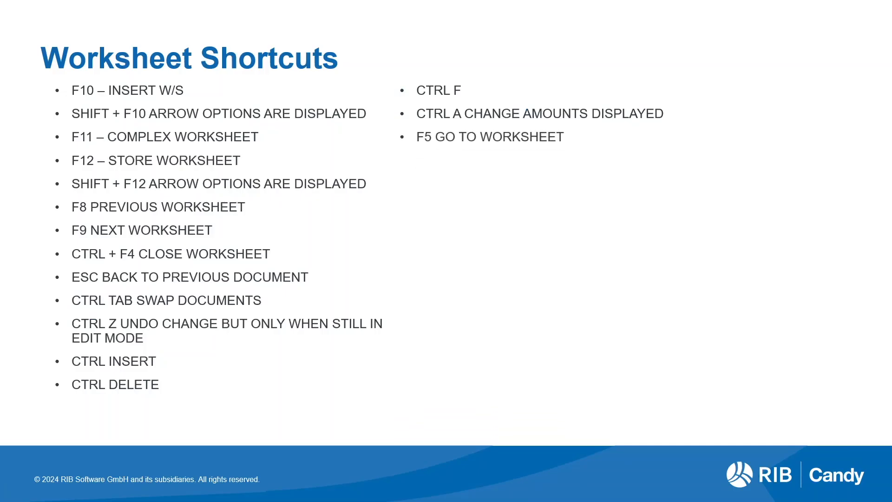
key("alt+Tab")
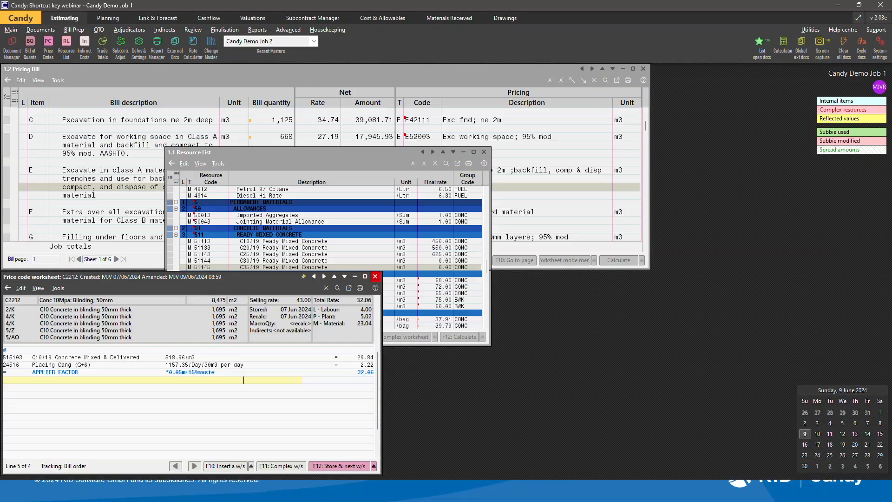
key("F5")
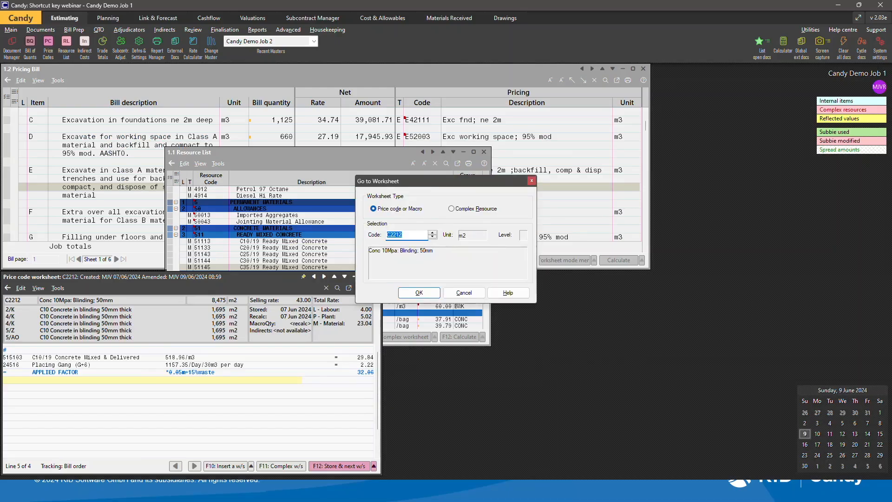
type("C341")
key("Return")
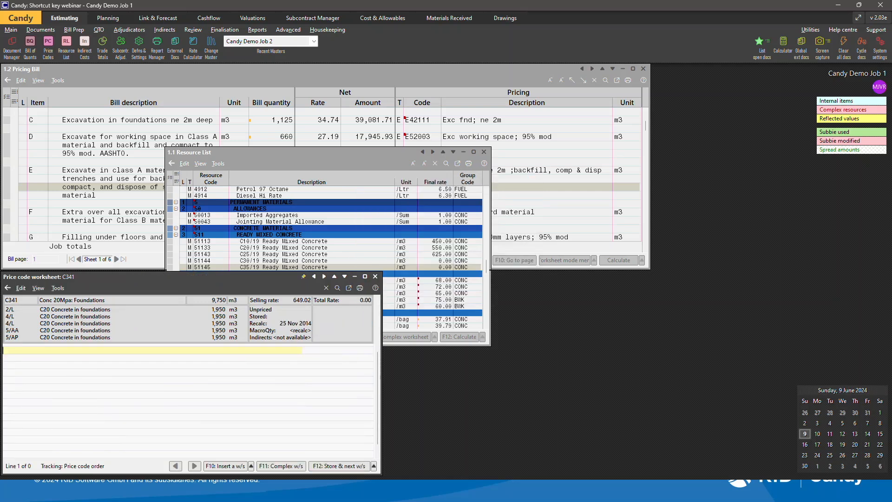
Open the print dialog for the C341 worksheet and cancel it.
key("alt+Tab")
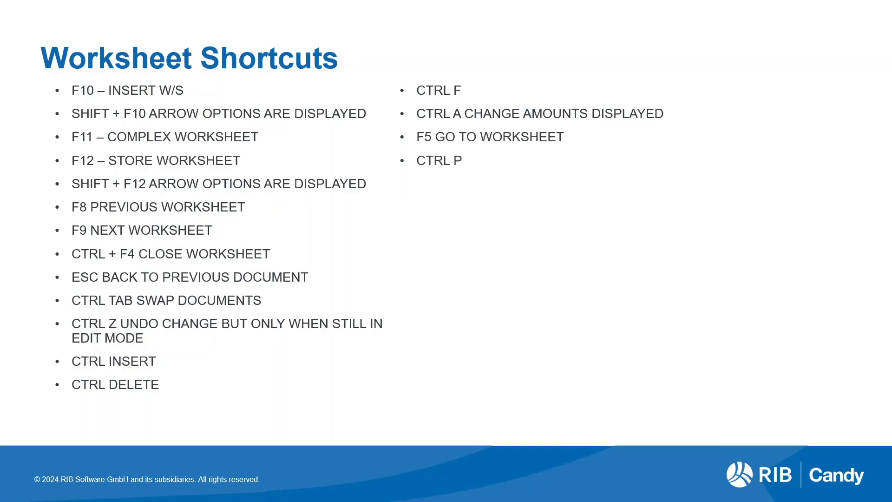
key("alt+Tab")
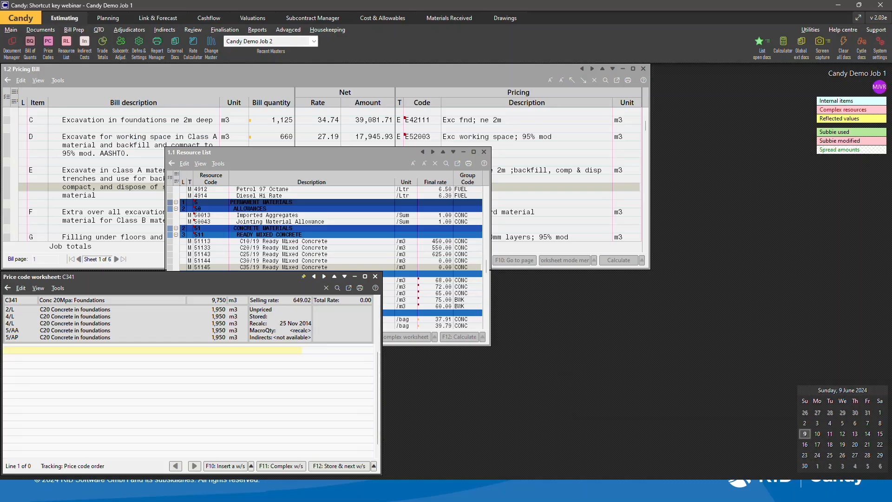
key("ctrl+p")
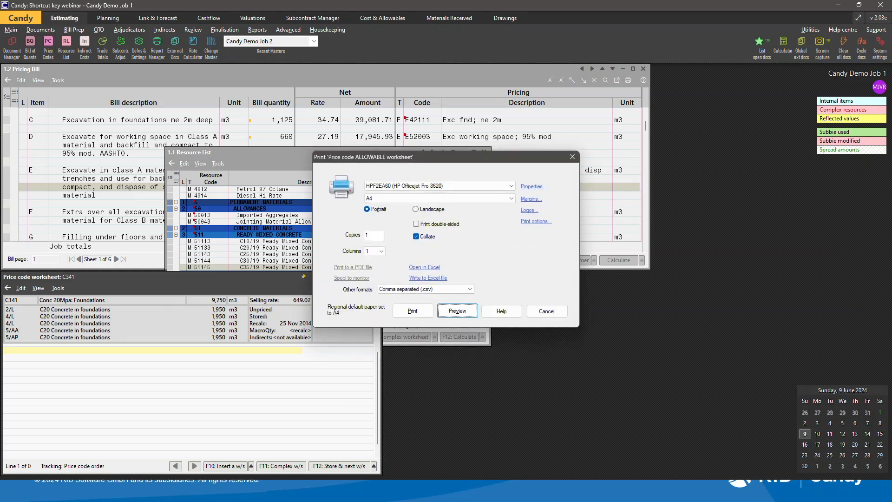
key("Tab")
key("Tab")
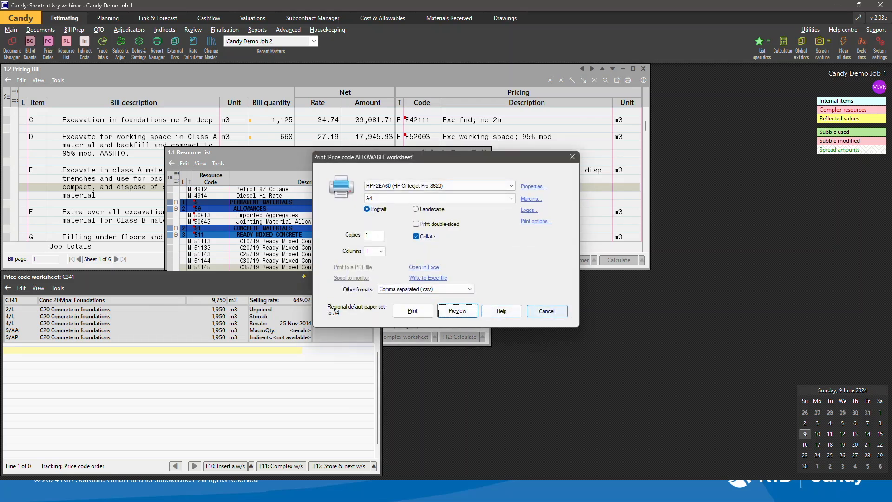
key("Return")
Jump to the top of the C341 worksheet.
key("alt+Tab")
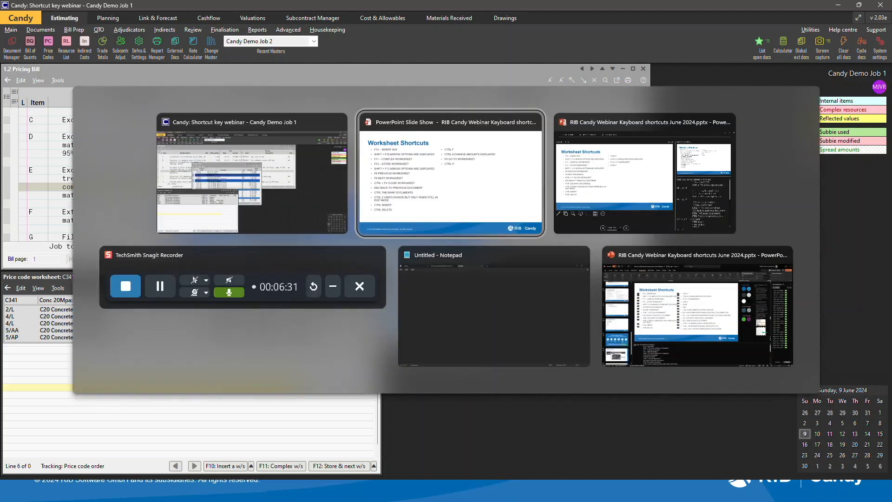
key("Right")
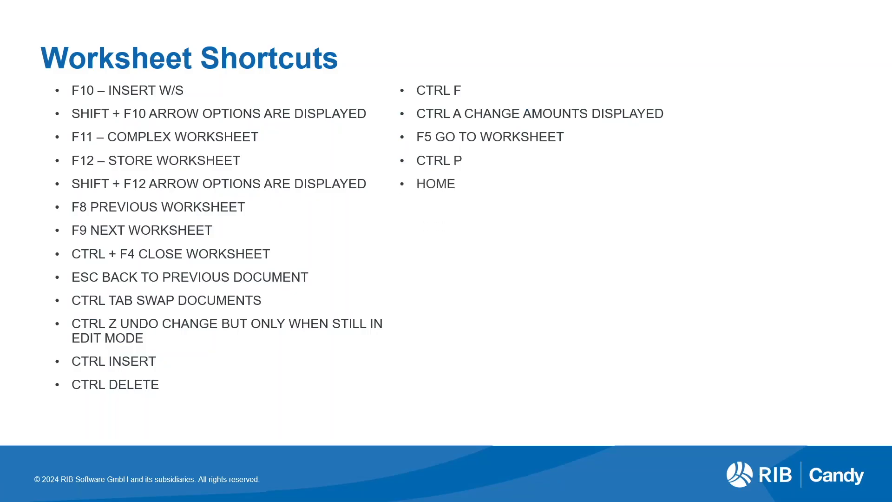
key("Right")
key("alt+Tab")
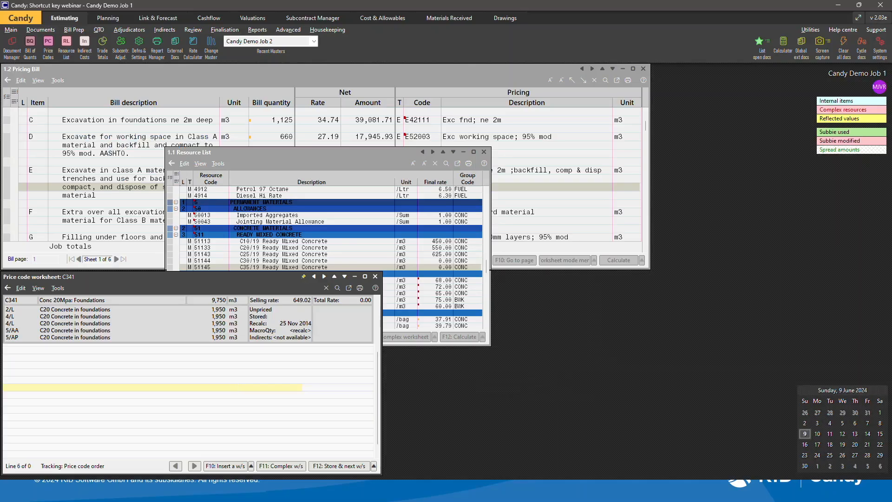
key("Home")
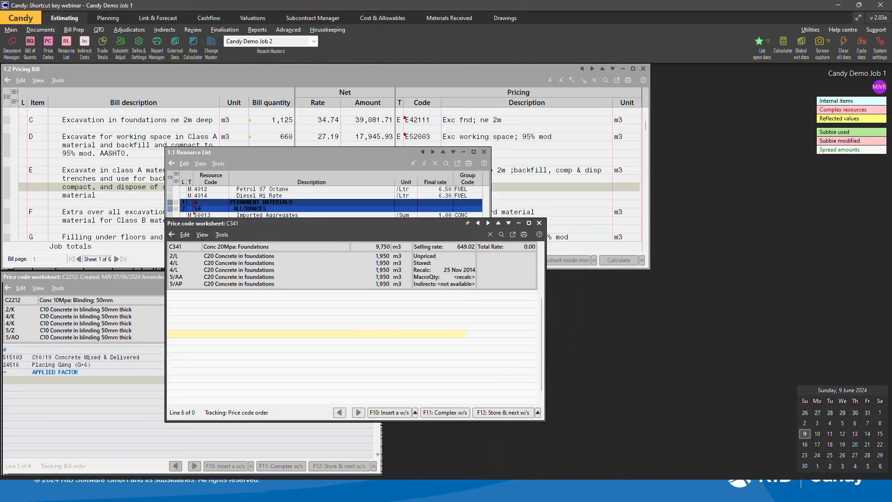
Return to the C2212 worksheet and open the C10/19 concrete resource's details, then cancel them.
left_click(13, 388)
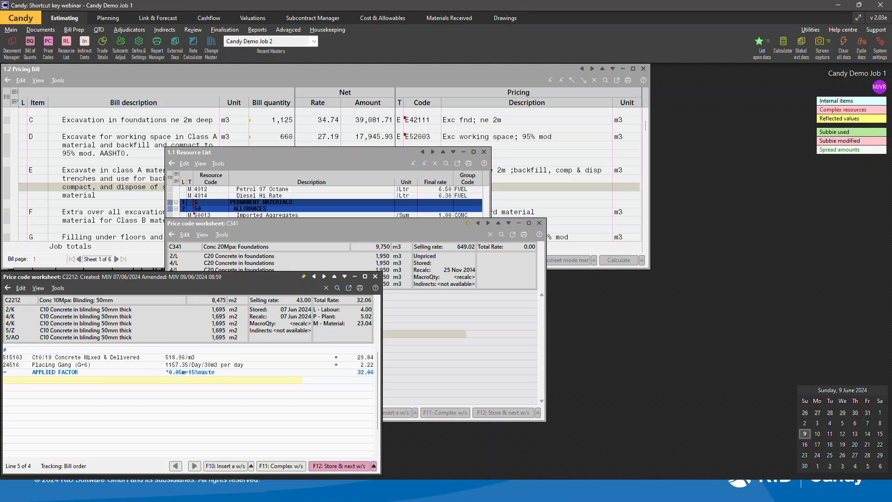
left_click(199, 365)
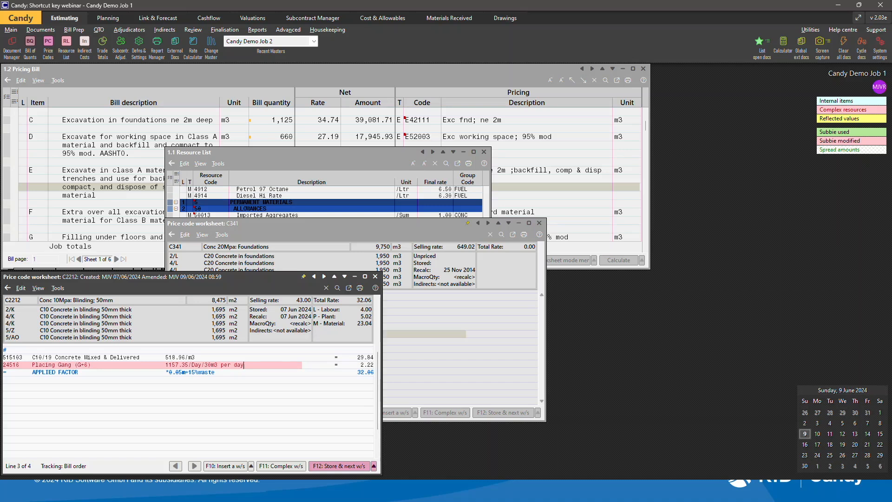
key("alt+Tab")
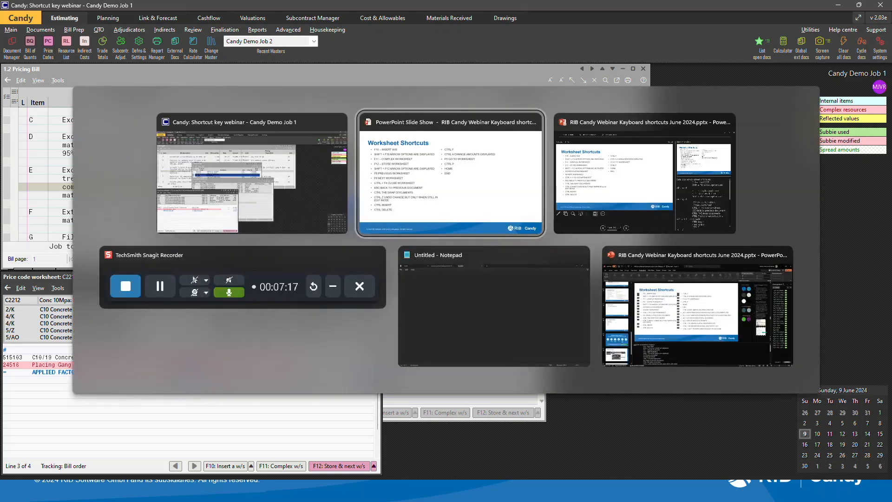
key("Right")
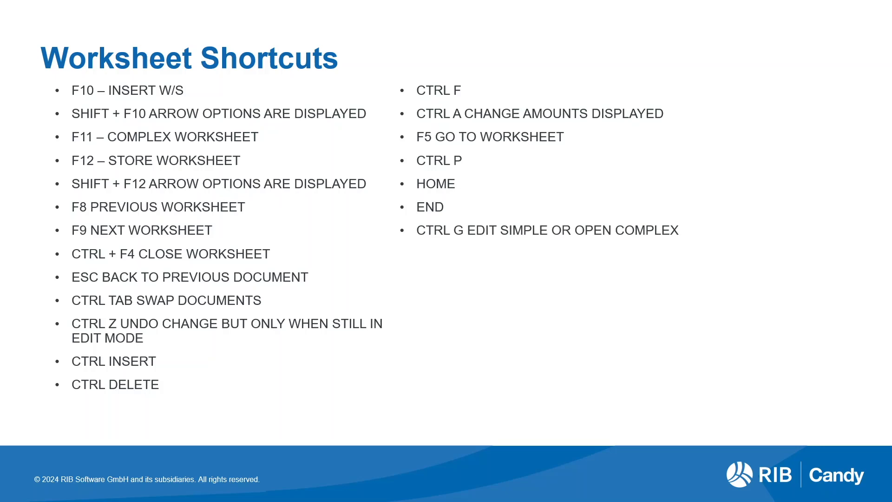
key("alt+Tab")
left_click(78, 357)
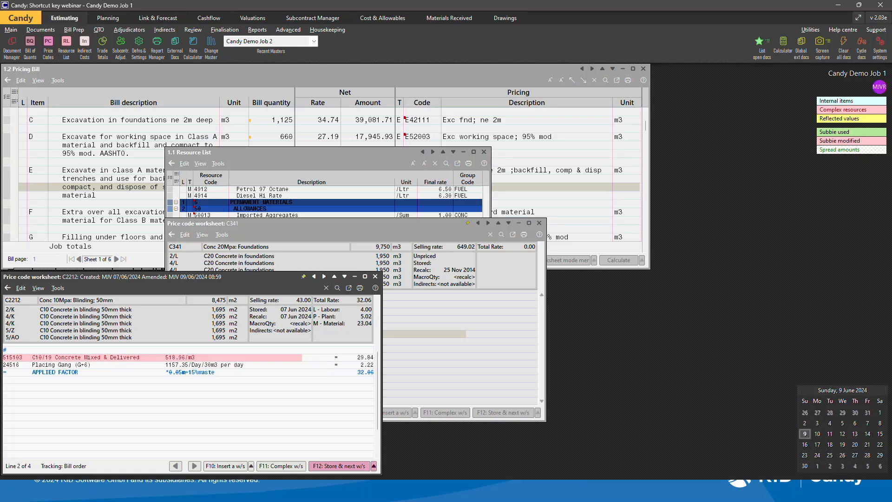
key("F2")
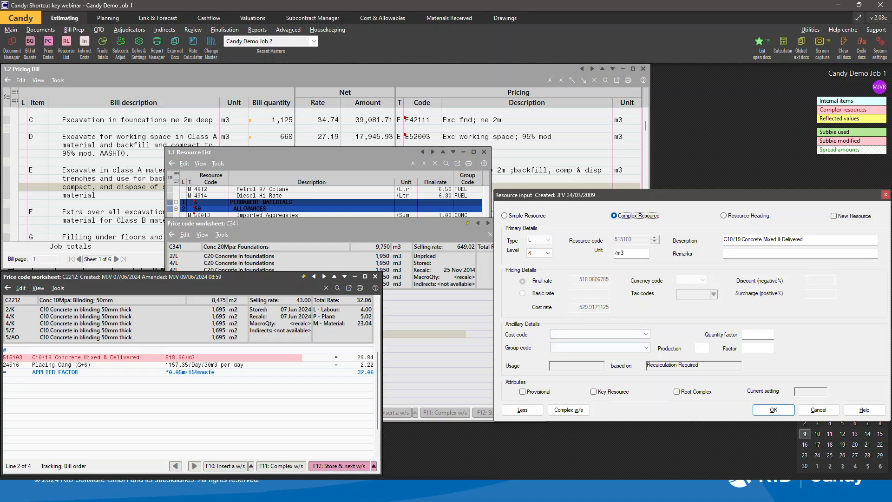
left_click(819, 409)
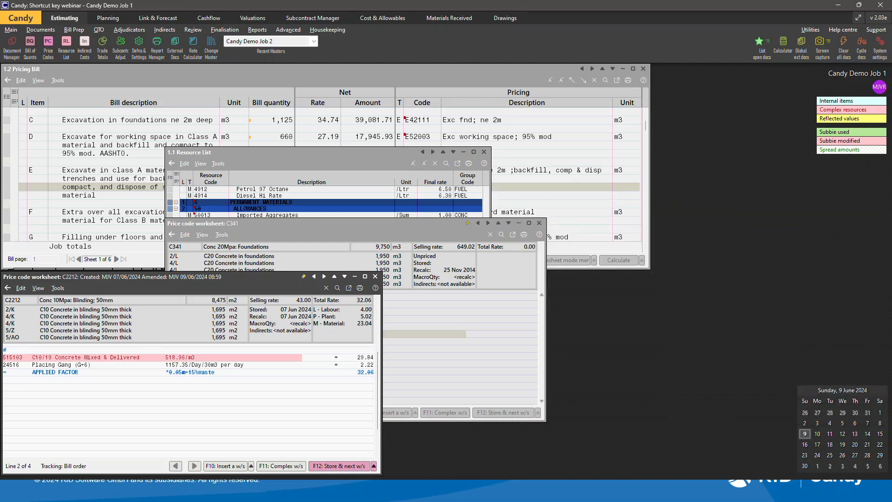
Open the Placing Gang resource's details, cancel them, and return to the worksheet's empty line.
left_click(71, 365)
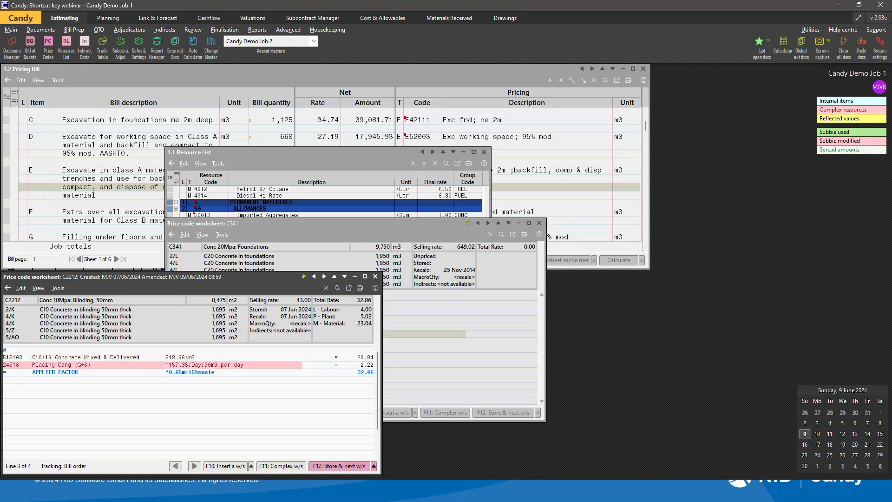
double_click(69, 366)
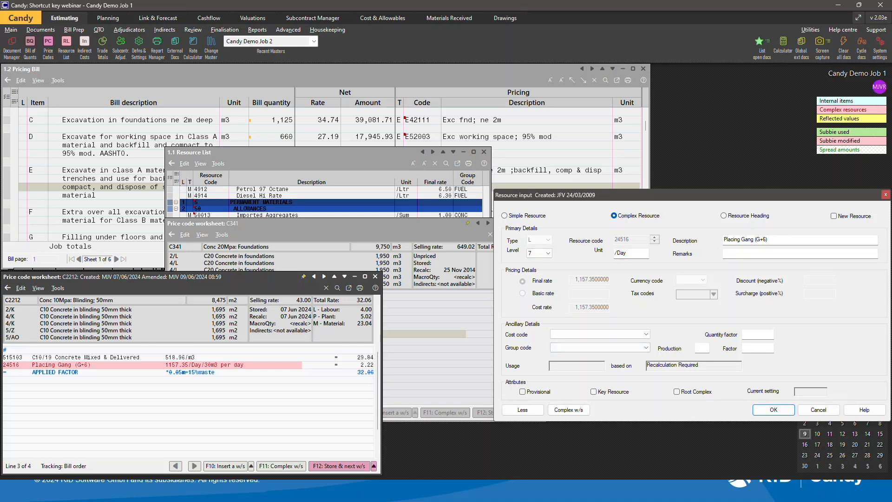
left_click(819, 410)
left_click(220, 409)
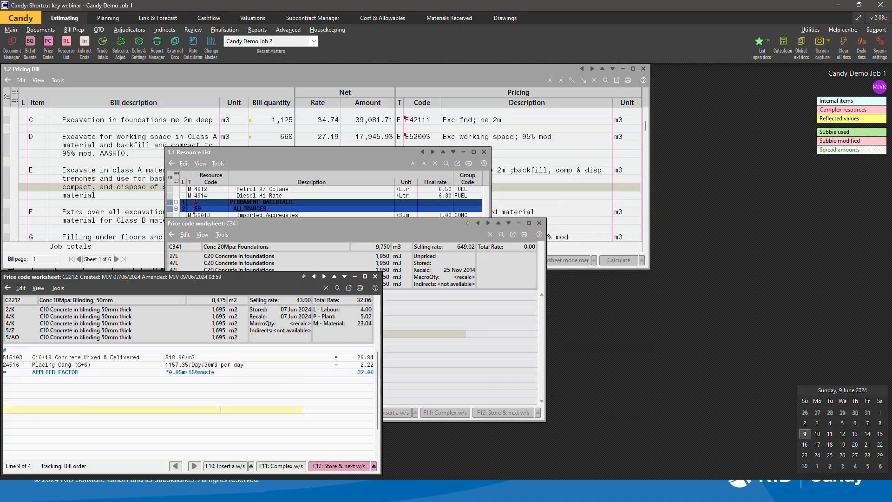
key("alt+Tab")
key("Right")
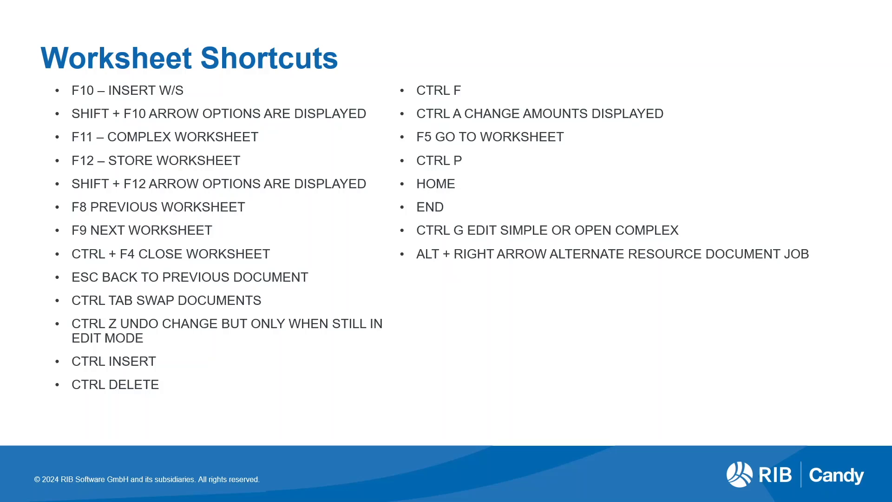
key("Right")
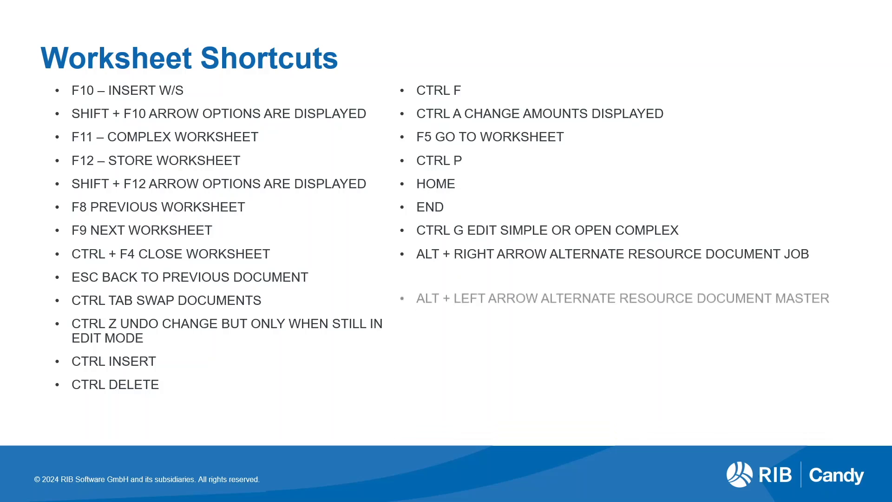
key("Right")
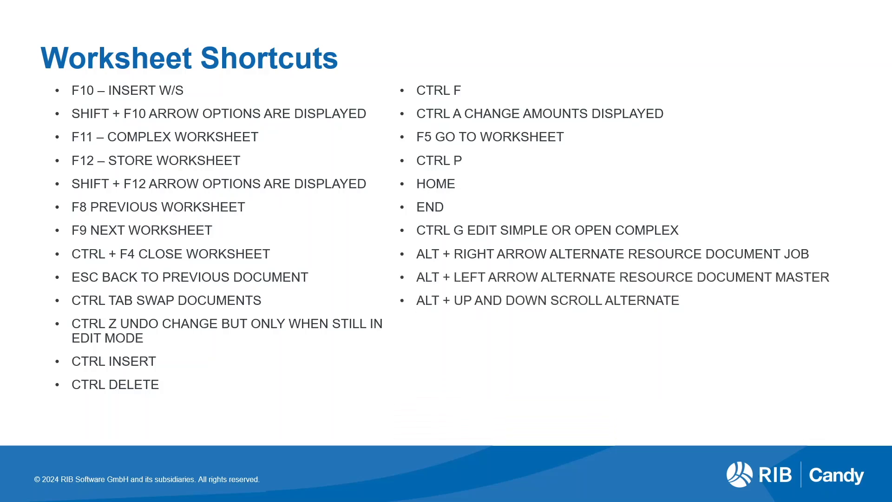
key("Right")
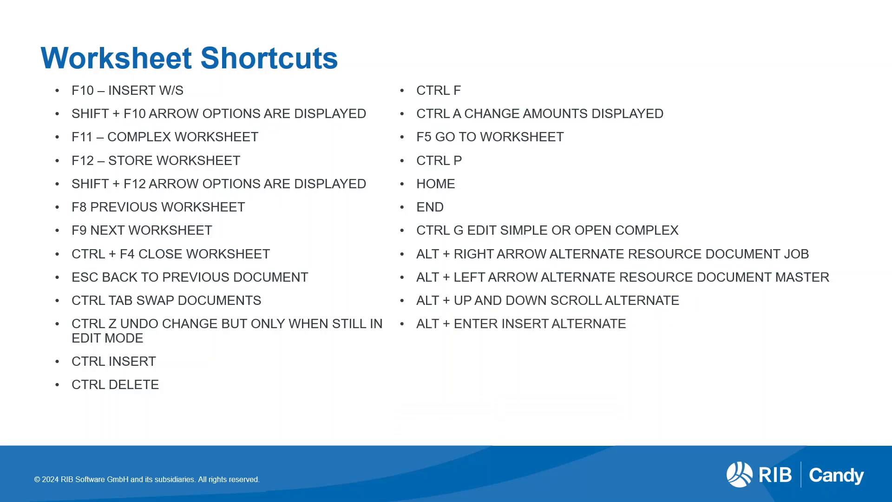
Switch back to Candy and close the C2212 worksheet and the job resource list.
key("alt+Tab")
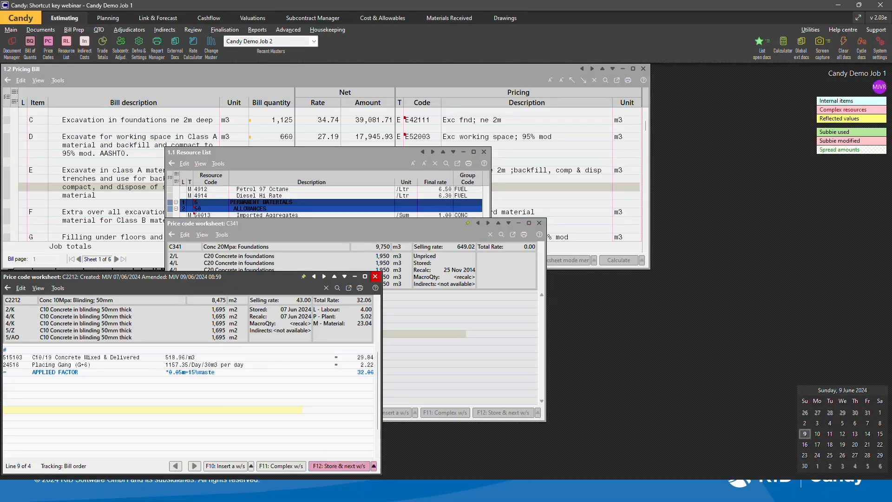
left_click(376, 277)
left_click(465, 257)
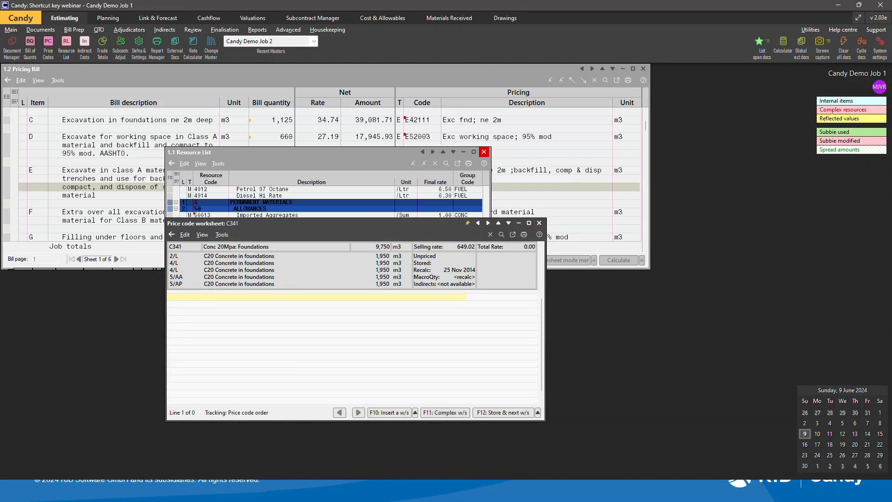
left_click(484, 152)
Open the job resource list and insert the C20/19 Concrete Mixed & Delivered resource 515203 into the C341 worksheet.
left_click_drag(344, 223, 258, 282)
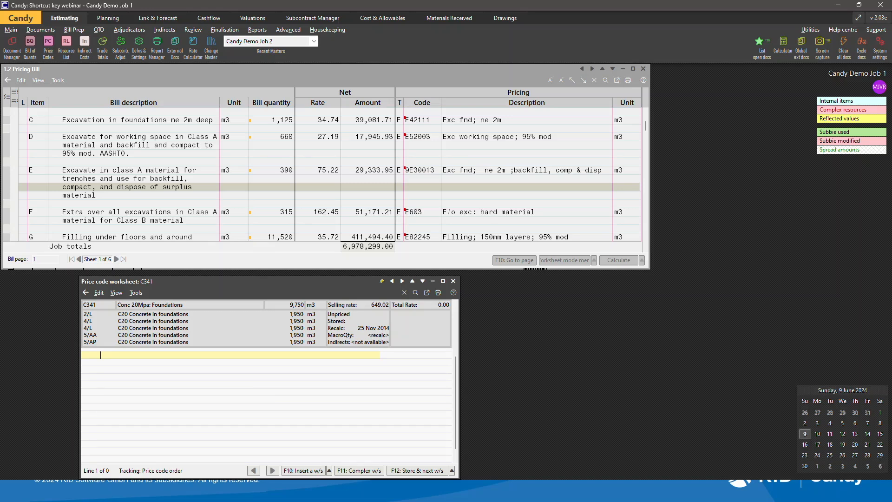
key("ctrl+r")
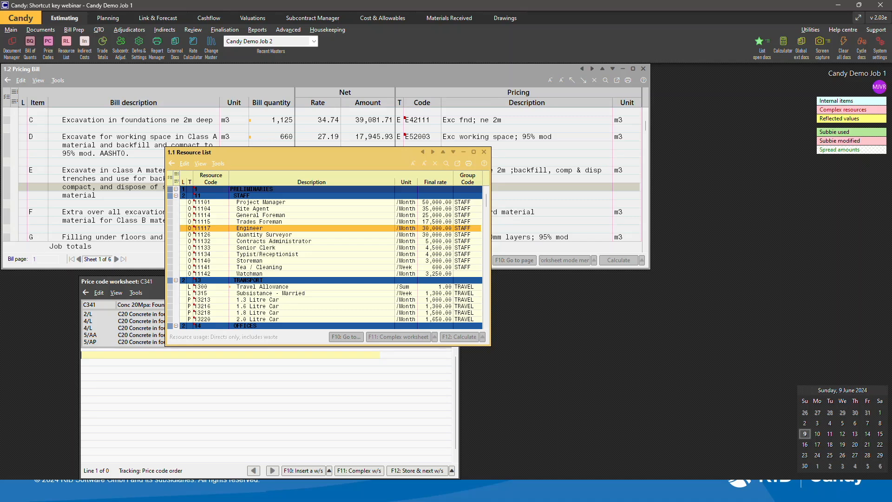
key("Down")
key("Down")
key("Down")
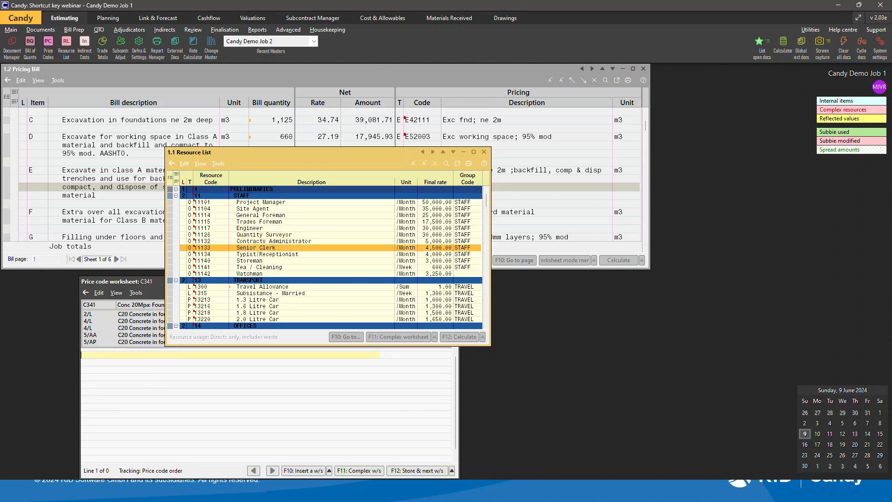
key("Down")
key("Down")
key("Down")
key("Down")
key("Down")
key("Down")
key("Down")
key("Down")
key("Down")
key("Down")
key("Down")
key("Down")
key("Down")
key("Down")
key("Down")
key("Down")
key("Down")
key("Down")
key("Down")
key("Down")
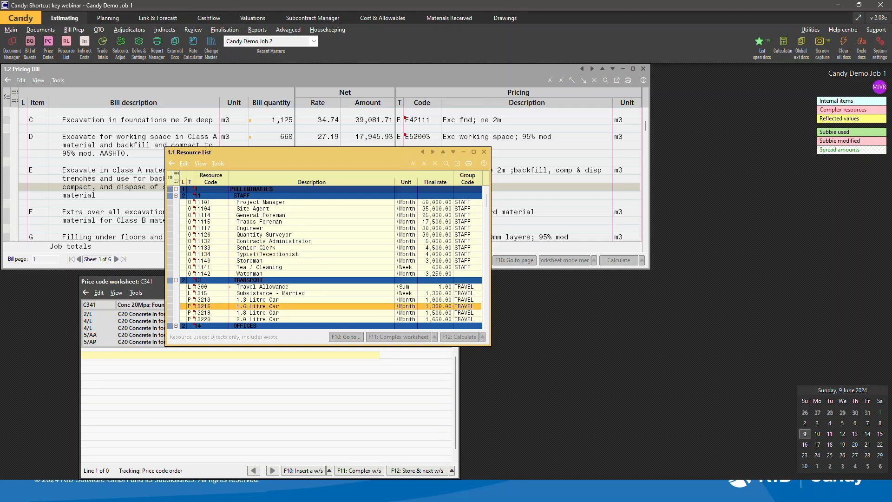
key("Down")
key("Down")
key("Down")
key("Down")
key("Down")
key("Down")
key("Down")
key("Down")
key("Down")
key("Down")
key("Down")
key("Down")
key("Down")
key("Down")
key("Down")
key("Down")
key("Down")
key("Down")
key("Down")
key("Down")
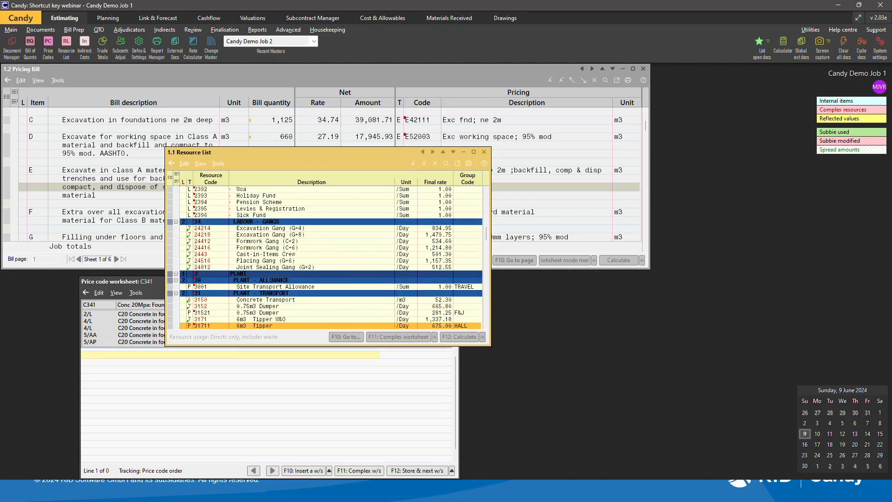
key("Down")
key("Down")
key("Down")
key("Down")
key("Down")
key("Down")
key("Down")
key("Down")
key("Down")
key("Down")
key("Down")
key("Down")
key("Down")
key("Down")
key("Down")
key("Down")
key("Down")
key("Down")
key("Down")
key("Down")
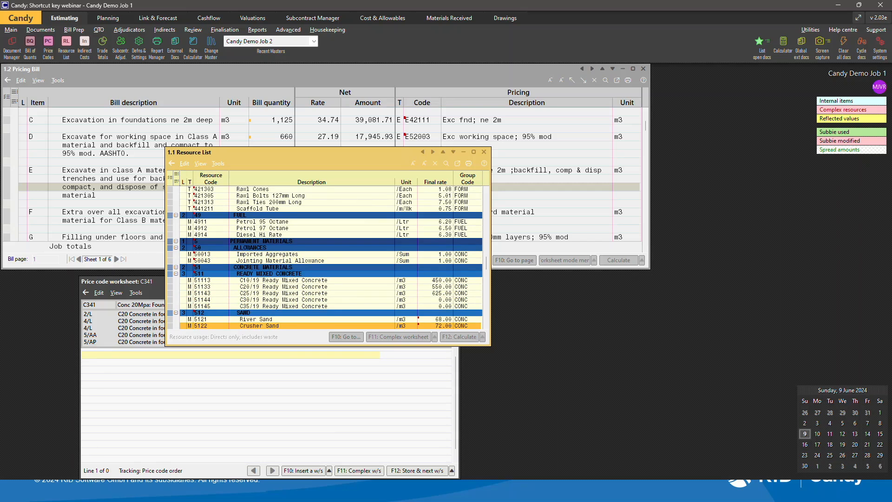
key("Down")
key("Down")
key("Down")
key("Down")
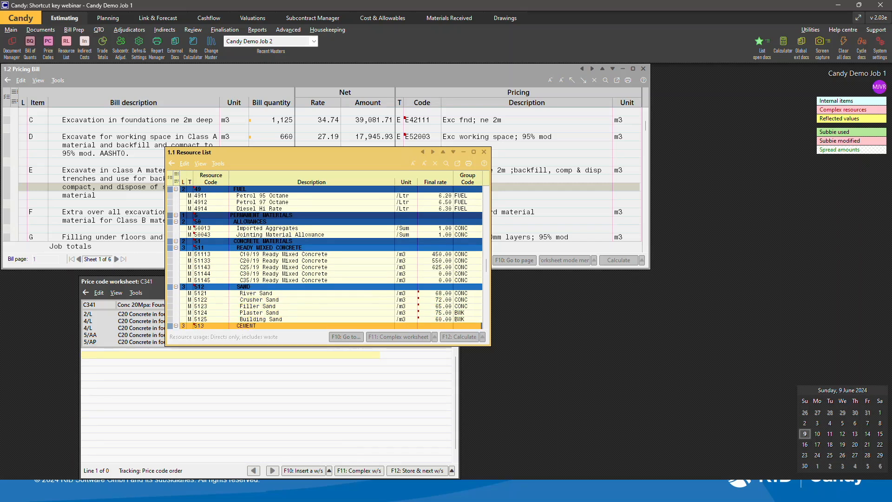
key("Down")
key("Down")
key("Down")
key("Down")
key("Down")
key("Down")
key("Down")
key("Down")
key("Down")
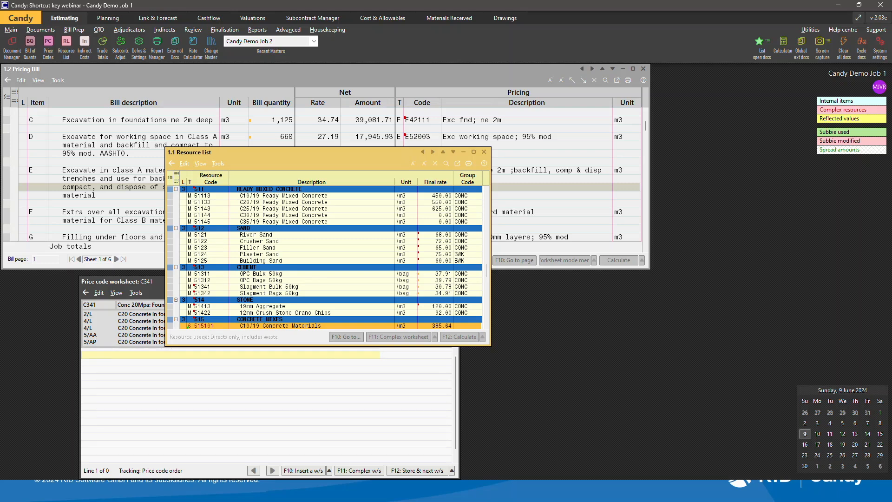
key("Down")
key("Down")
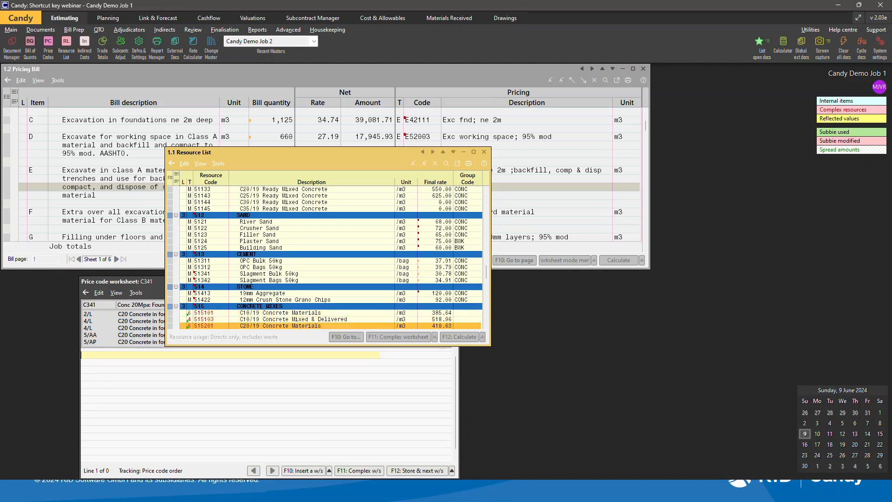
key("Down")
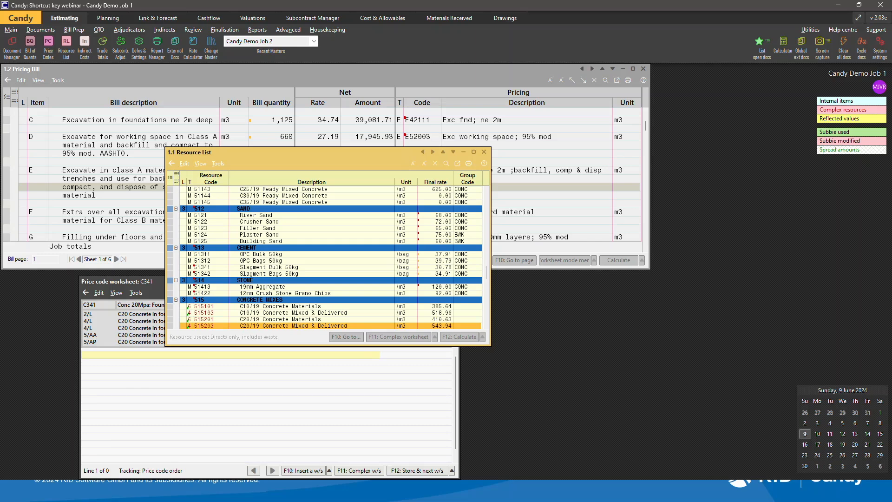
key("Return")
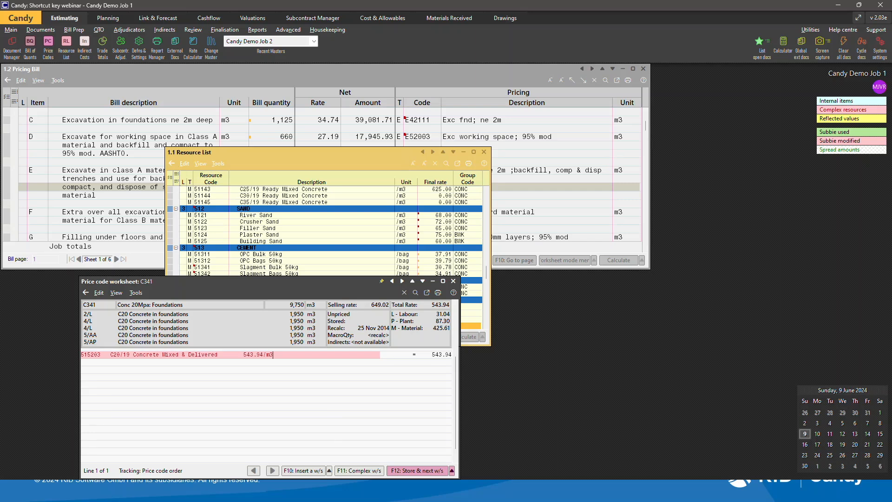
Open the master resource list, insert the Placing Gang (G+6) resource 24516 and move it below the concrete line.
key("ctrl+m")
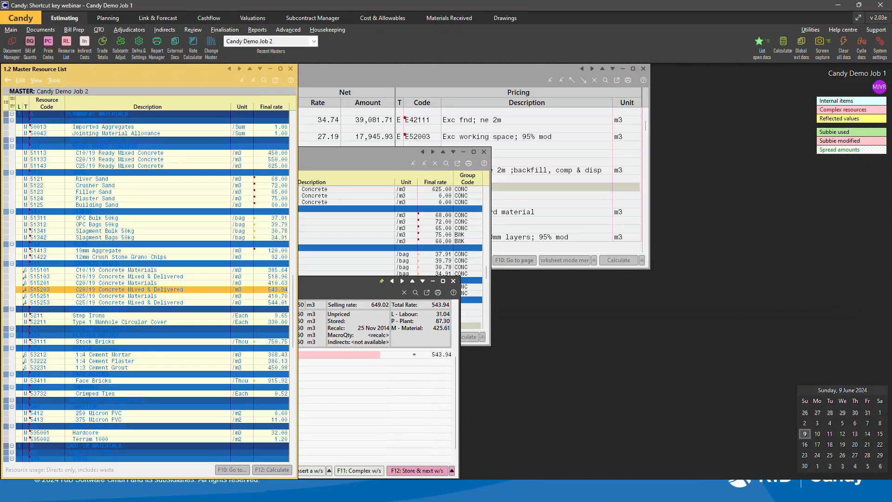
key("Up")
key("Up")
key("Up")
key("Up")
key("Up")
key("Up")
key("Up")
key("Up")
key("Up")
key("Up")
key("Up")
key("Up")
key("Up")
key("Up")
key("Up")
key("Up")
key("Up")
key("Up")
key("Up")
key("Up")
key("Up")
key("Up")
key("Up")
key("Up")
key("Up")
key("Up")
key("Up")
key("Up")
key("Up")
key("Up")
key("Up")
key("Up")
key("Up")
key("Up")
key("Up")
key("Up")
key("Up")
key("Up")
key("Up")
key("Up")
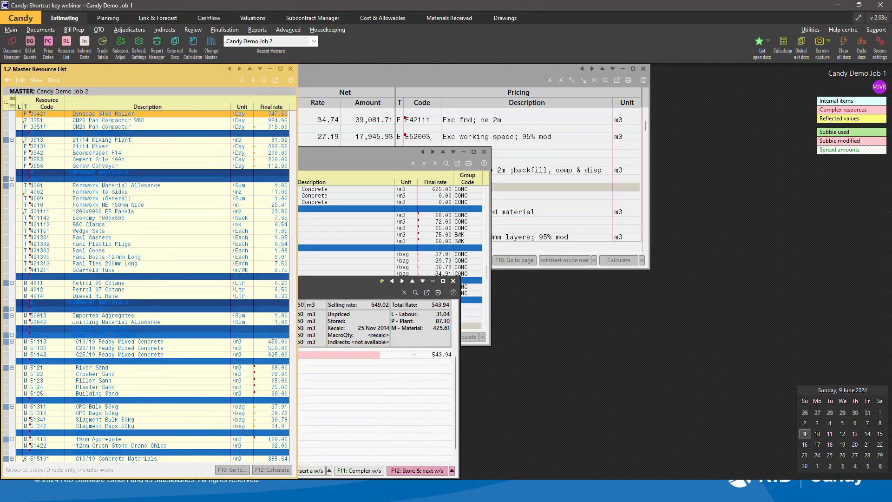
key("Up")
key("Up")
key("Up")
key("Up")
key("Up")
key("Up")
key("Up")
key("Up")
key("Up")
key("Up")
key("Up")
key("Up")
key("Up")
key("Up")
key("Up")
key("Up")
key("Up")
key("Up")
key("Up")
key("Up")
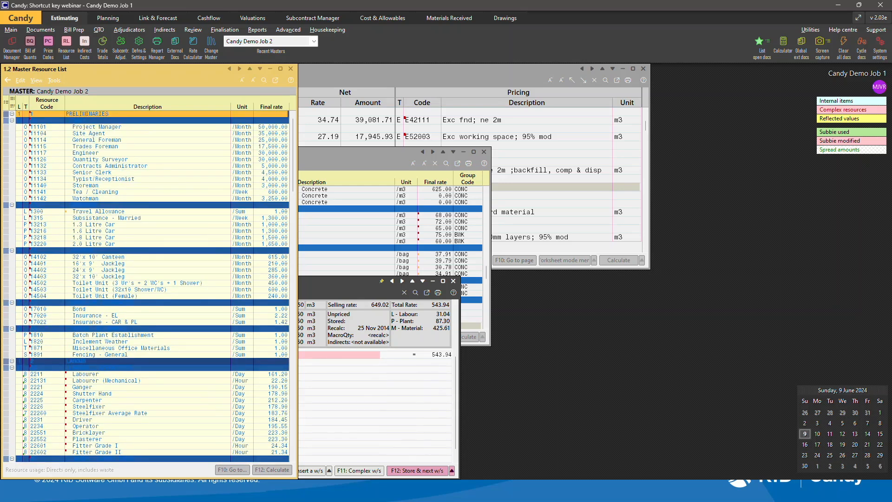
key("Down")
key("Down")
key("Down")
key("Down")
key("Down")
key("Down")
key("Down")
key("Down")
key("Down")
key("Down")
key("Down")
key("Down")
key("Down")
key("Down")
key("Down")
key("Down")
key("Down")
key("Down")
key("Down")
key("Down")
key("Down")
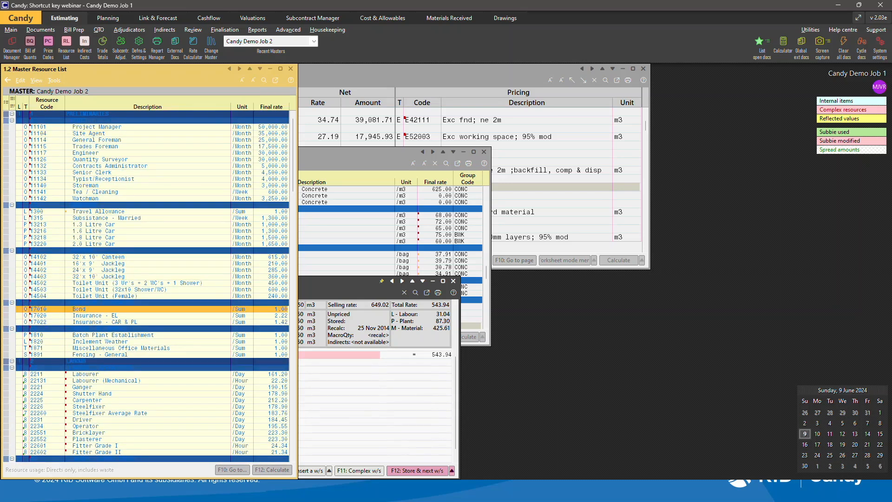
key("Down")
key("Down")
key("Down")
key("Down")
key("Down")
key("Down")
key("Down")
key("Down")
key("Down")
key("Down")
key("Down")
key("Down")
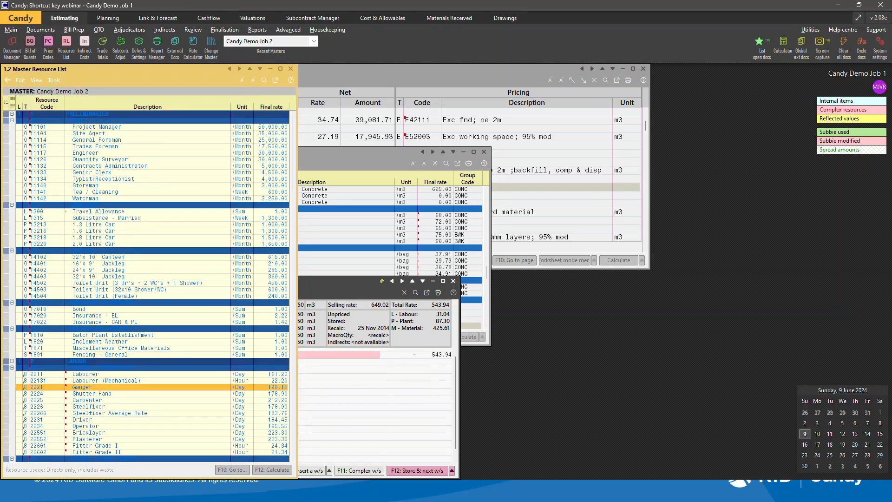
key("Down")
key("Down")
key("Down")
key("Down")
key("Down")
key("Down")
key("Down")
key("Down")
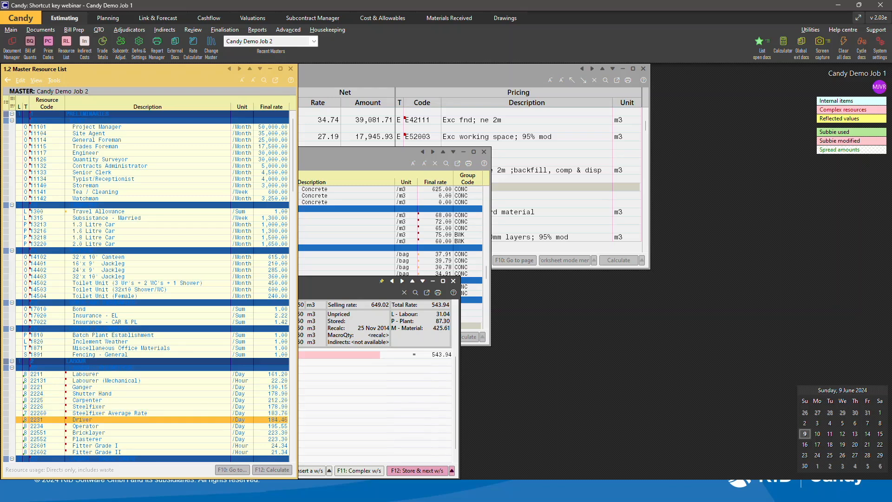
key("Down")
key("Down")
key("Down")
key("Down")
key("Down")
key("Down")
key("Down")
key("Down")
key("Down")
key("Down")
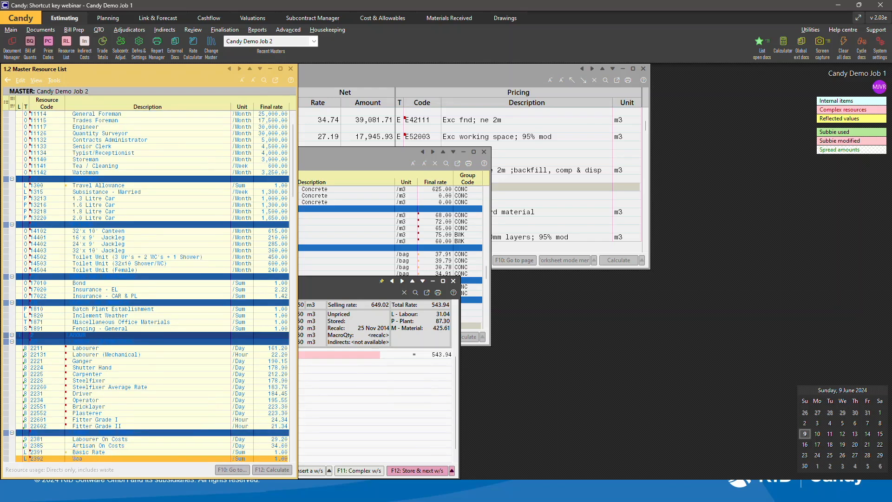
key("Down")
key("Down")
key("Down")
key("Down")
key("Down")
key("Down")
key("Down")
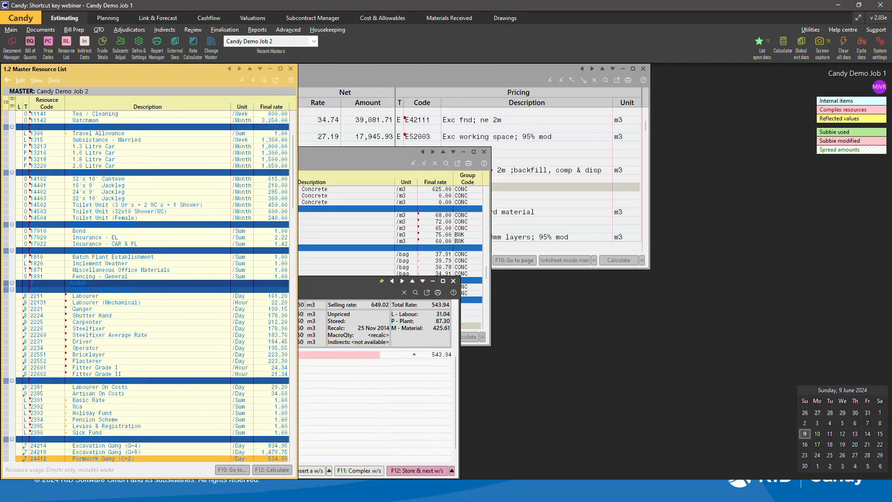
key("Down")
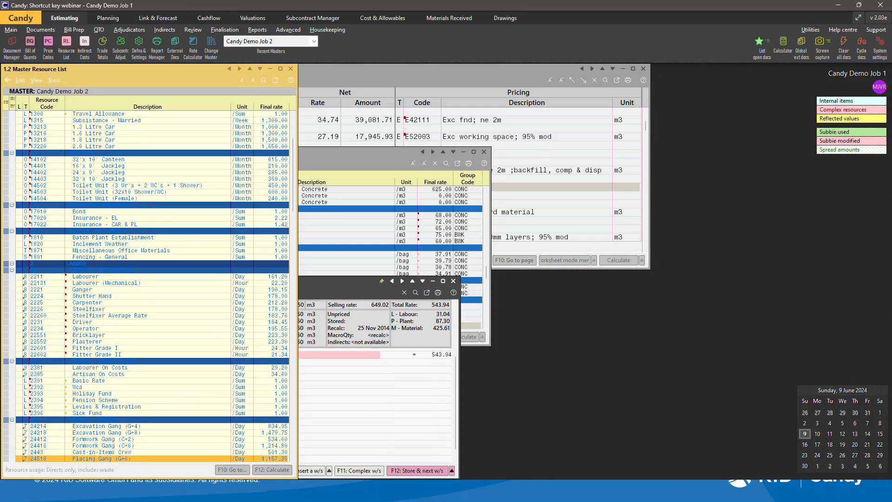
key("Return")
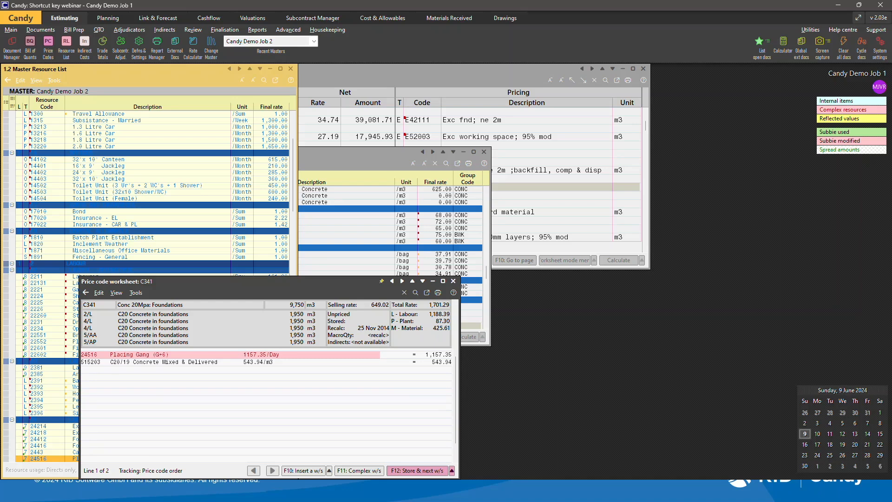
key("ctrl+Down")
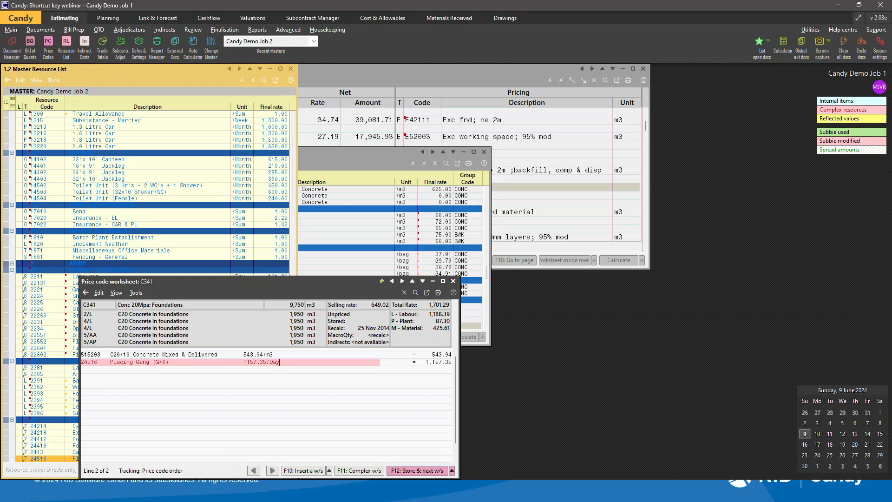
Add +15%waste to the C20/19 concrete line's calculation.
key("Up")
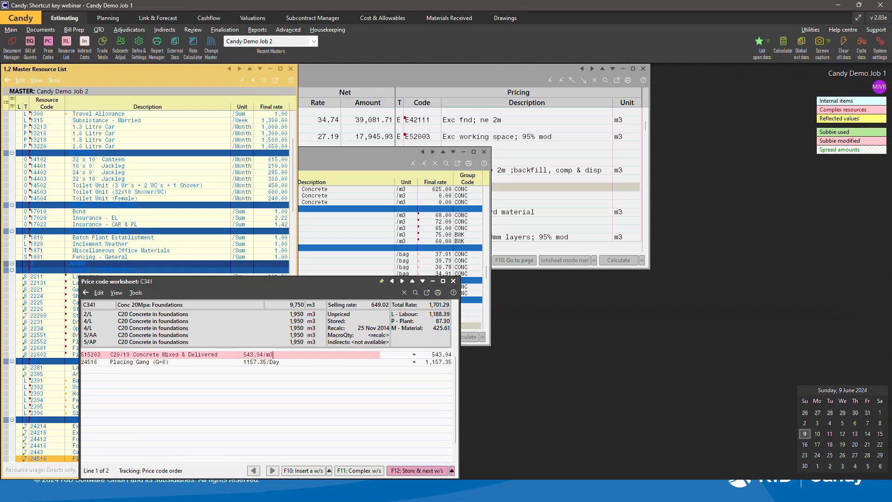
type("+15%waste")
key("Return")
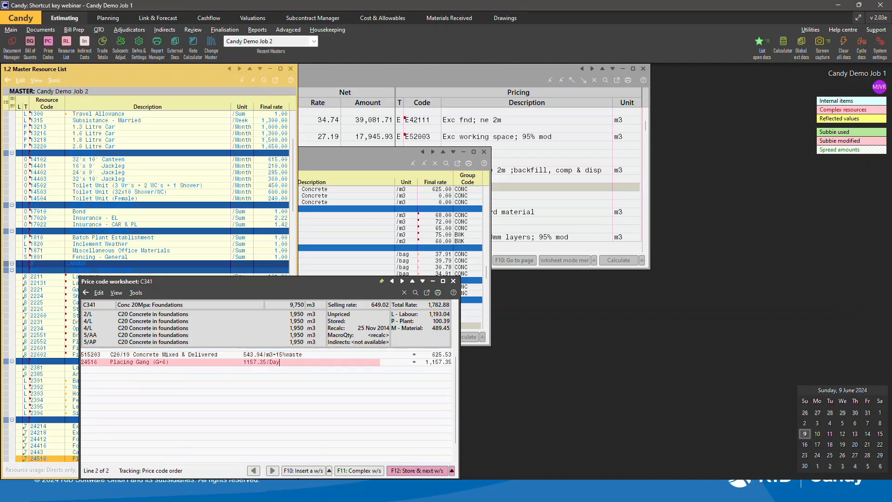
Extend the Placing Gang line's calculation with /25m3 per day.
type("/25m3 per day")
key("Return")
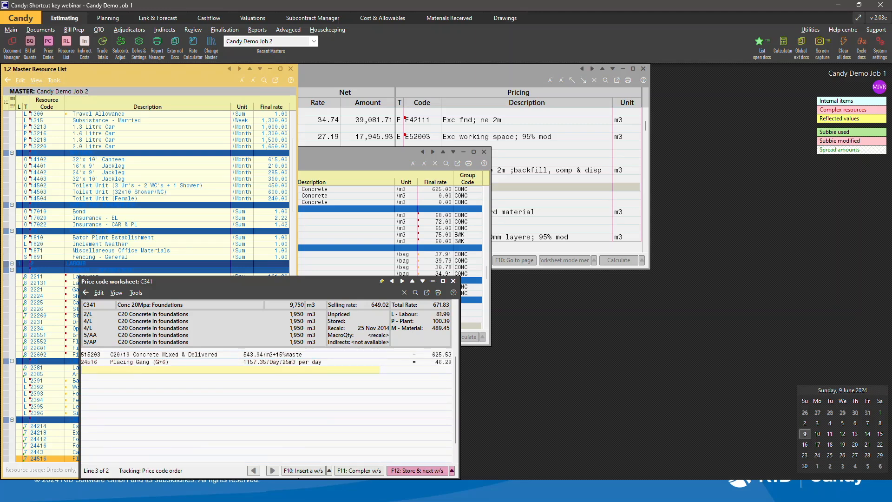
Add a total line with = and insert a blank line above it.
type("=")
key("Return")
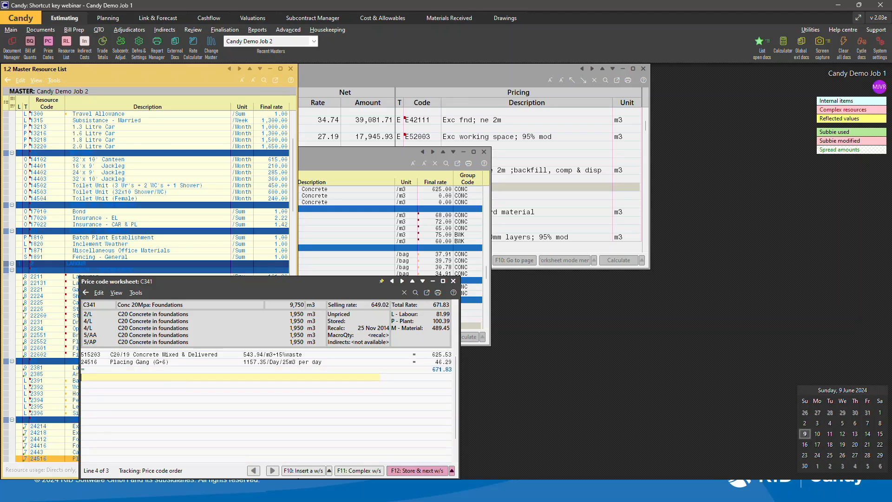
key("Up")
key("Insert")
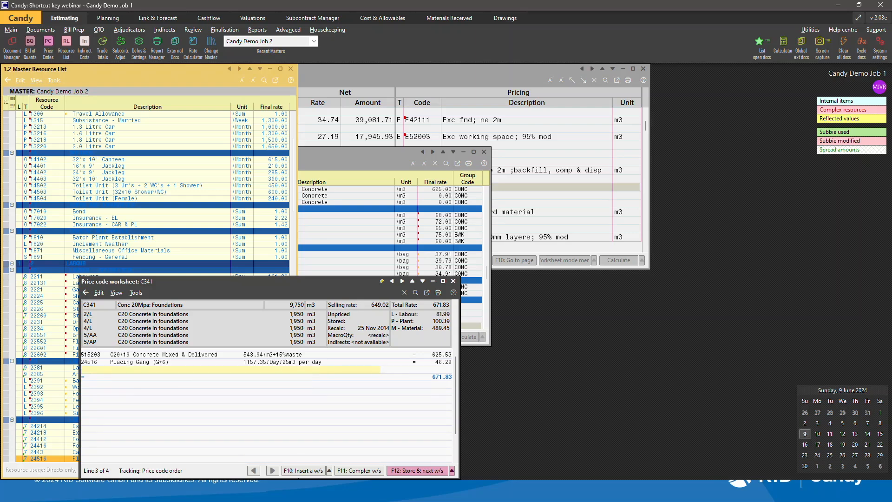
key("Down")
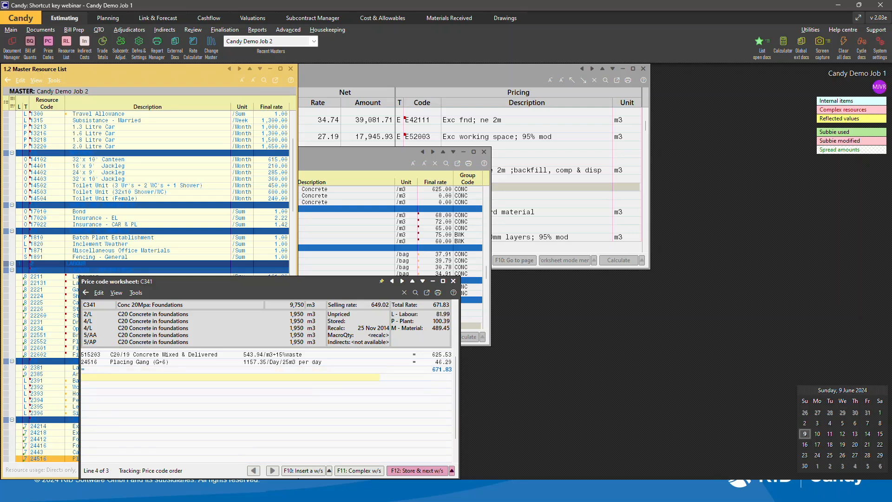
Swap between open documents to bring up the job resource list, then close it.
key("ctrl+Tab")
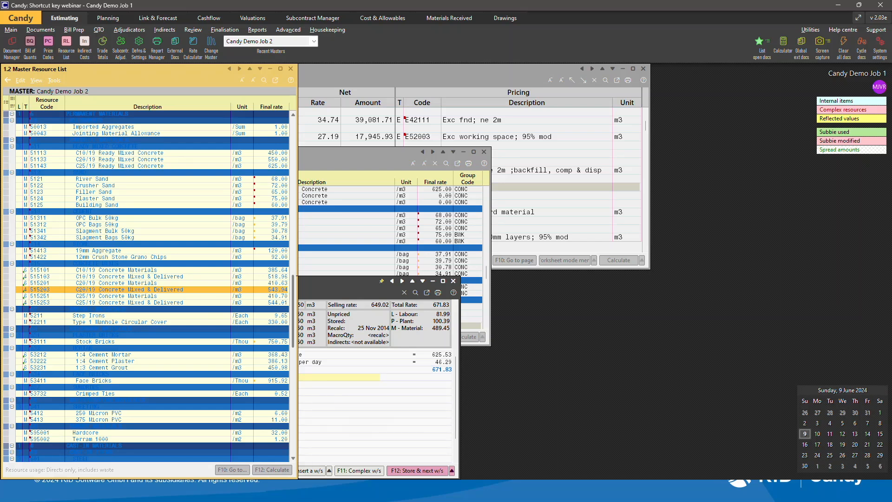
key("ctrl+Tab")
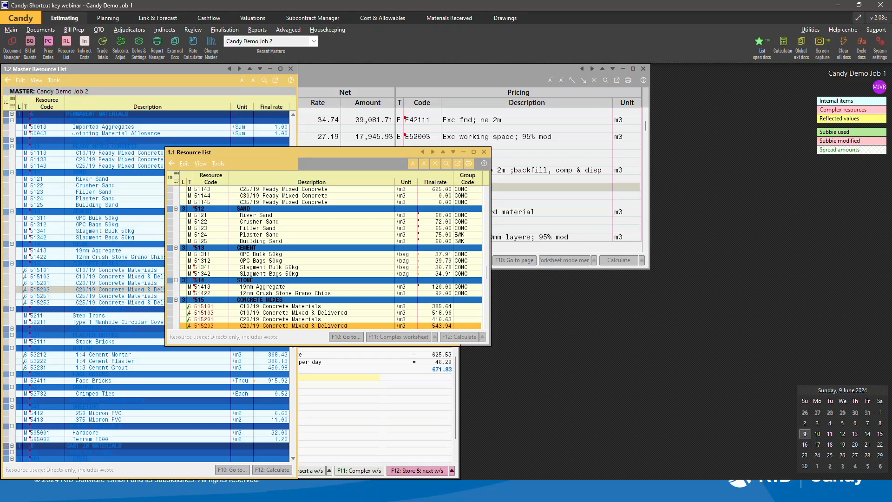
left_click(484, 152)
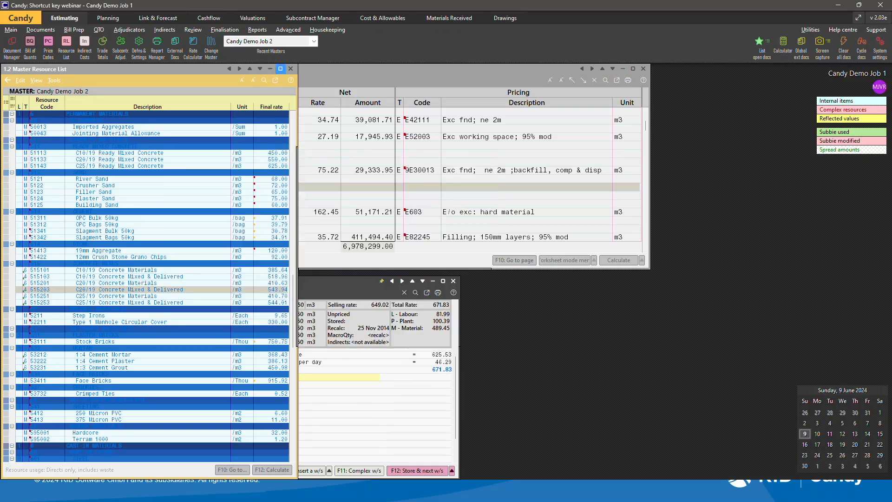
Close the master resource list and return to the price code worksheet.
left_click(291, 69)
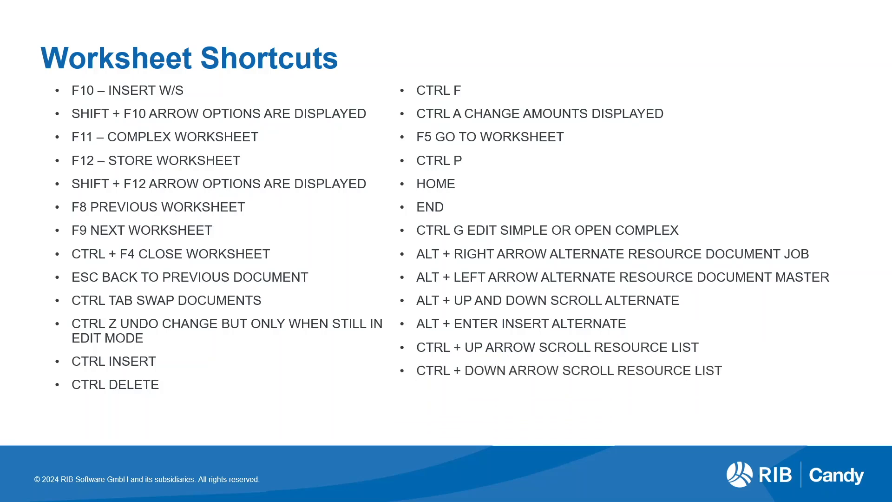
key("alt+Tab")
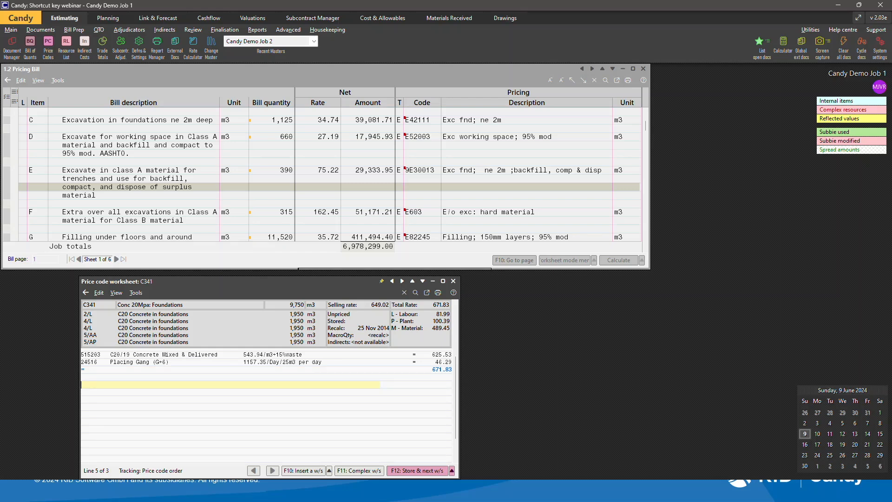
Enter resource code 51113 on the blank worksheet line, scroll through the resource list, then cancel the entry.
type("51")
type("113")
key("Return")
key("ctrl+Down")
key("ctrl+Down")
key("ctrl+Down")
key("ctrl+Down")
key("ctrl+Down")
key("ctrl+Down")
key("ctrl+Down")
key("ctrl+Down")
key("ctrl+Down")
key("ctrl+Down")
key("ctrl+Down")
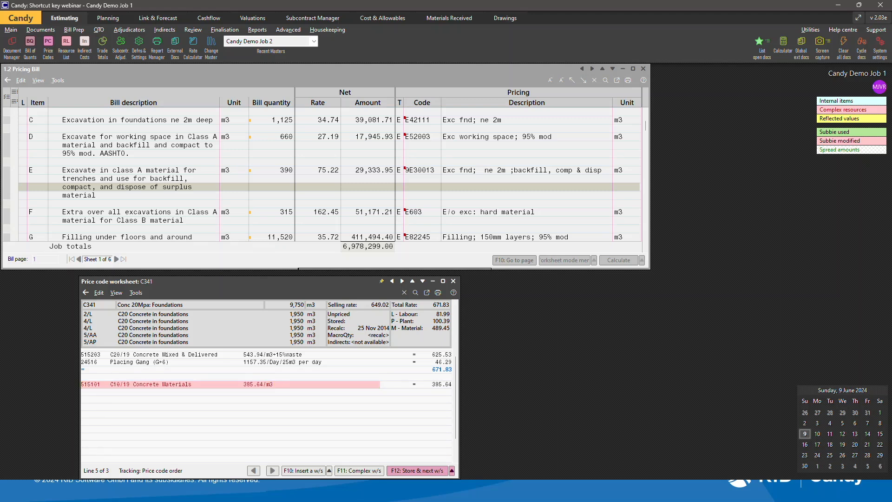
key("ctrl+Down")
key("ctrl+Down")
key("ctrl+Down")
key("ctrl+Down")
key("ctrl+Up")
key("ctrl+Up")
key("ctrl+Down")
key("ctrl+Up")
key("ctrl+Down")
key("ctrl+Up")
key("ctrl+Down")
key("Escape")
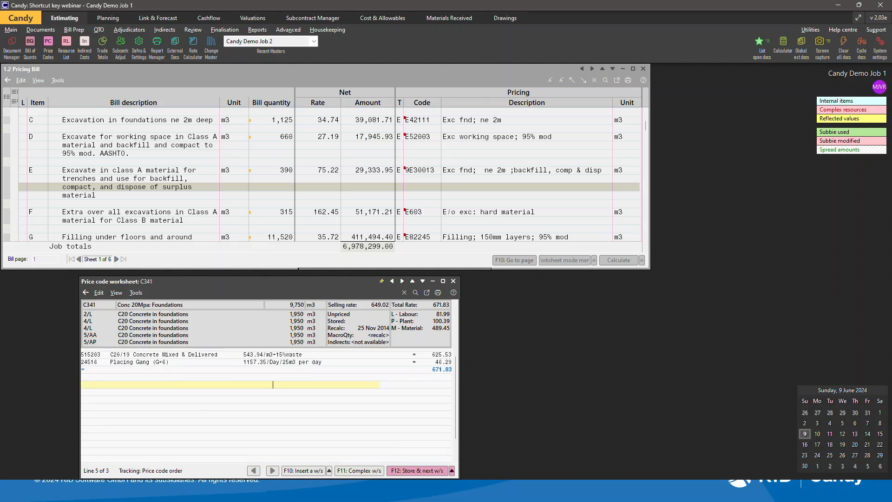
key("alt+Tab")
key("alt+Tab")
key("alt+Tab")
key("alt+Tab")
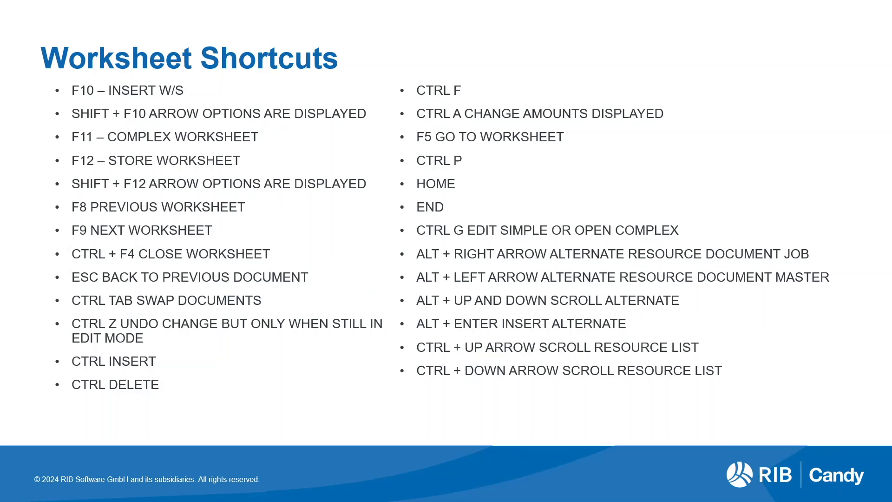
key("Right")
key("Right")
key("Left")
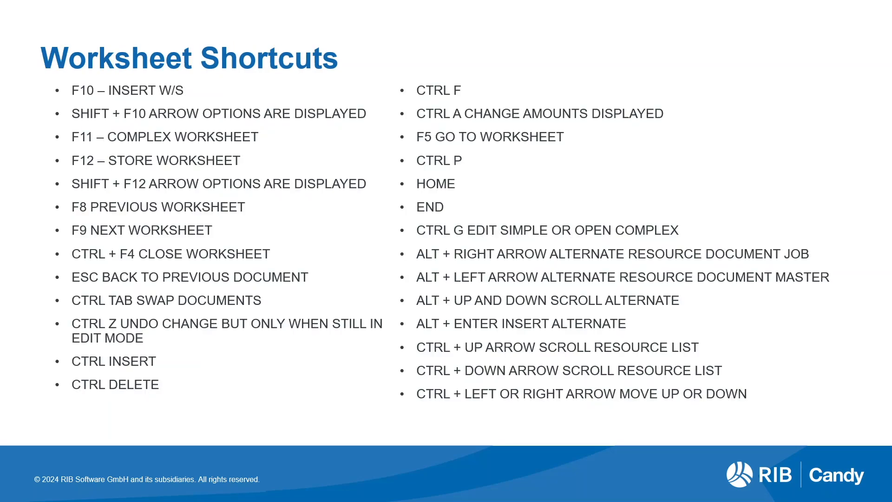
key("alt+Tab")
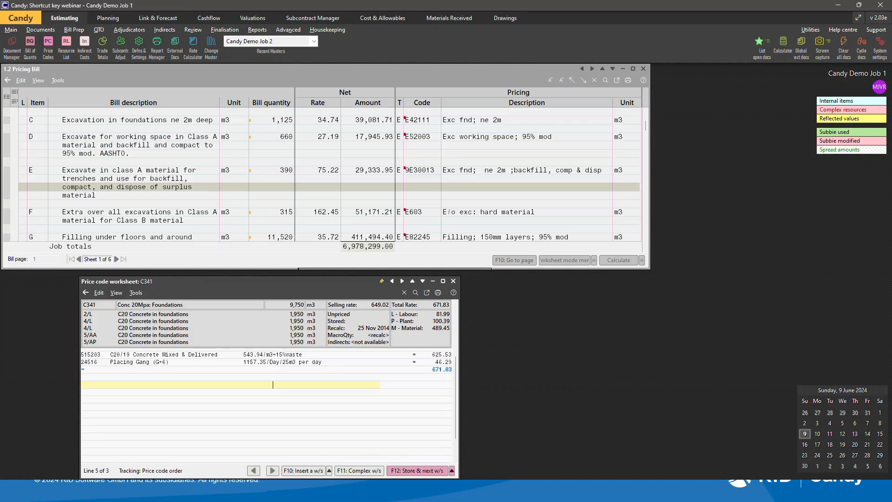
Move up to the C20/19 concrete line and scroll the resource list down and back up.
key("Up")
key("Up")
key("Up")
key("ctrl+Down")
key("ctrl+Down")
key("ctrl+Up")
key("ctrl+Up")
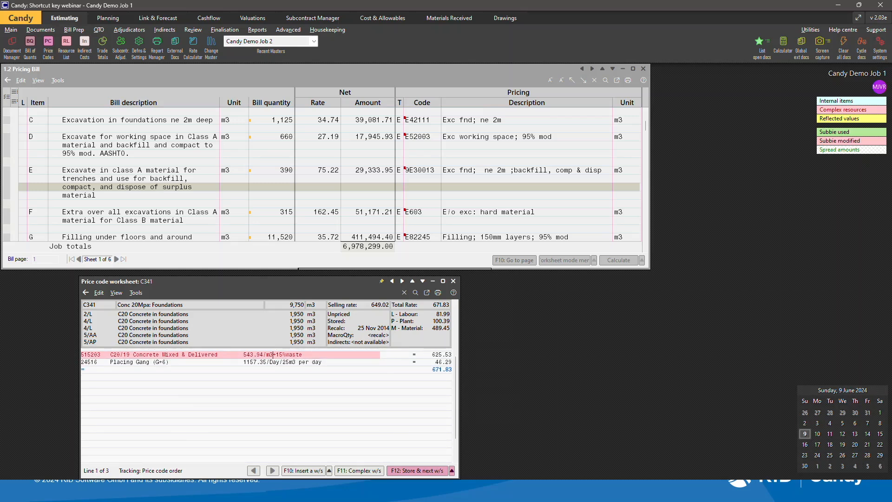
key("alt+Tab")
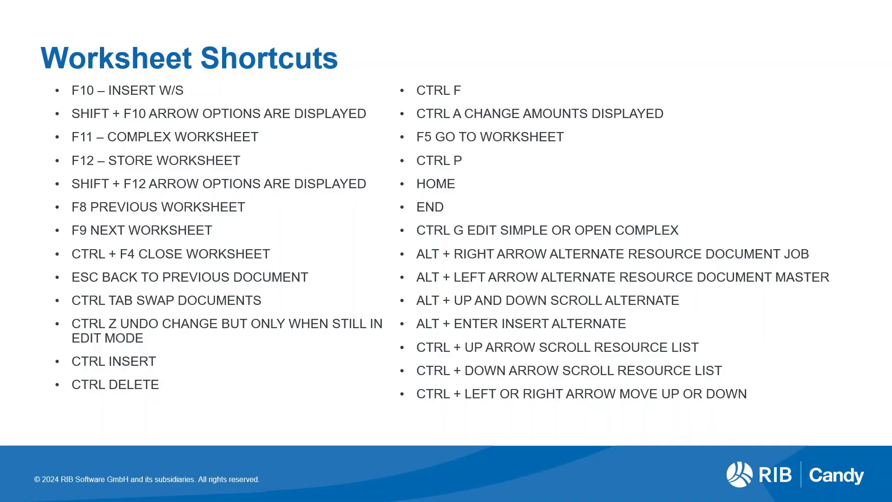
key("Right")
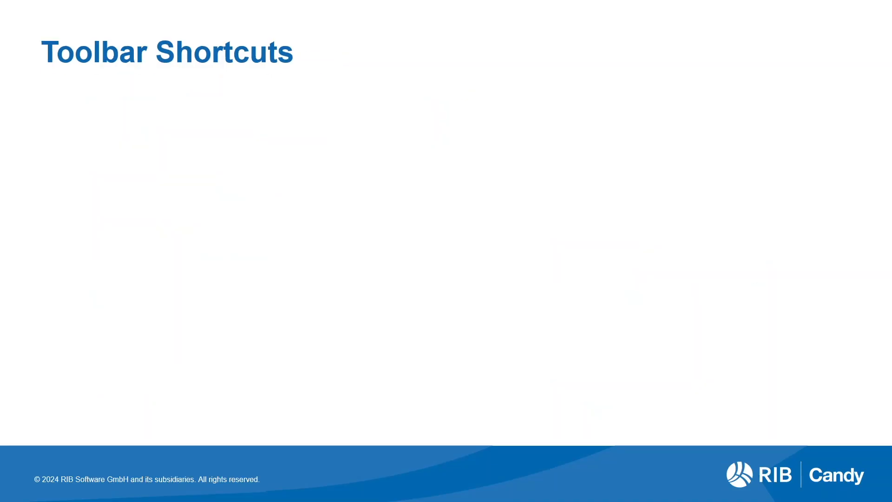
key("Right")
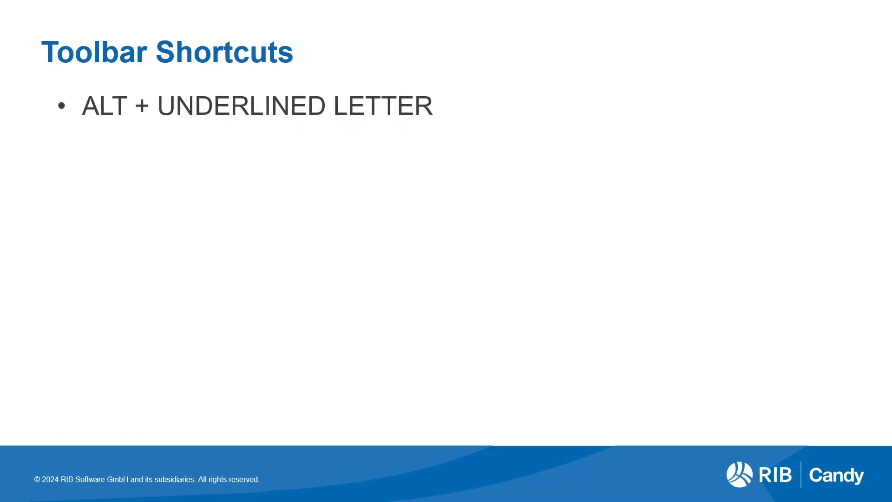
key("alt+Tab")
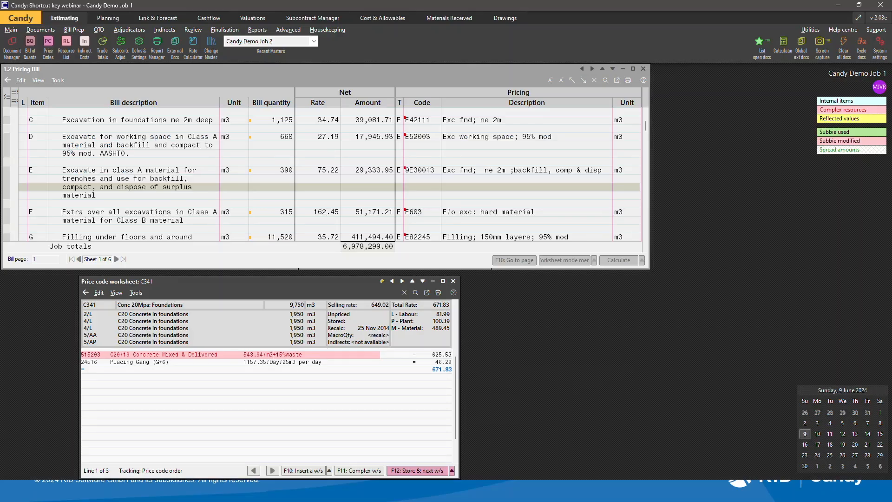
Open the price code worksheet's Edit and Tools menus from the keyboard and close them again.
left_click(126, 370)
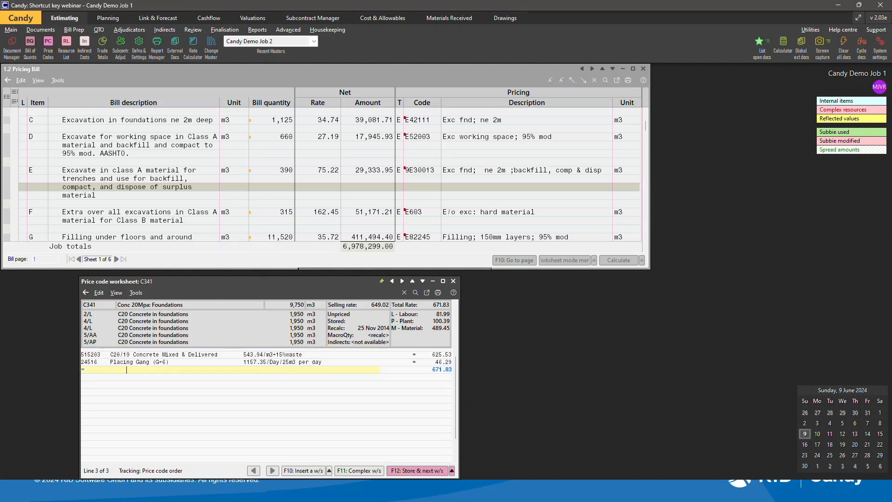
key("alt+e")
key("Right")
key("Left")
key("Escape")
key("Escape")
key("alt+t")
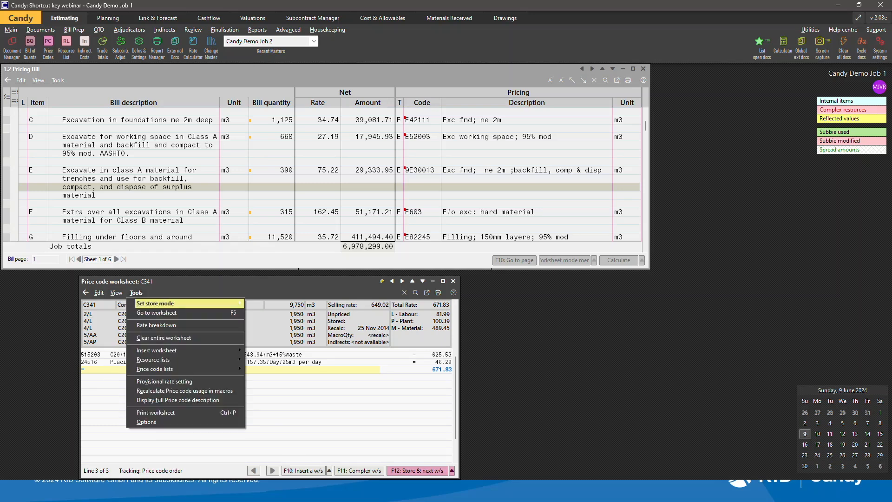
left_click(360, 392)
Open the pricing bill's Edit, Review and View menus, browsing the Filter submenu down to Provisional.
left_click(201, 187)
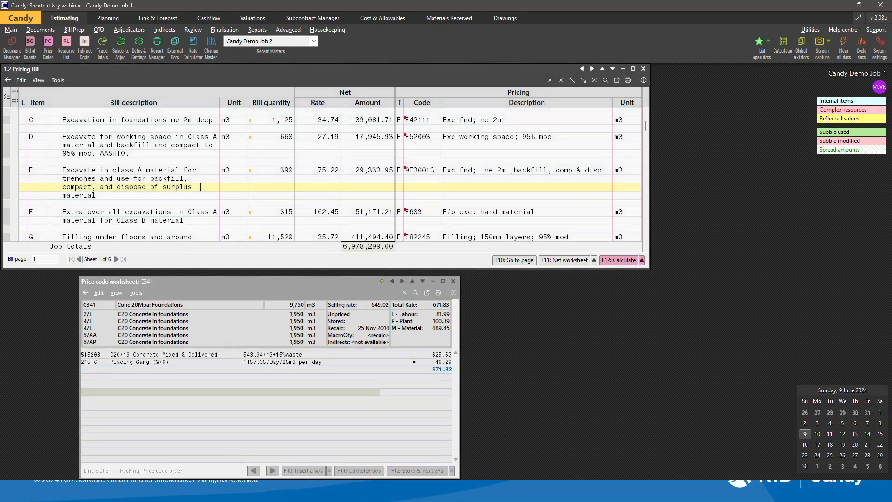
key("alt+e")
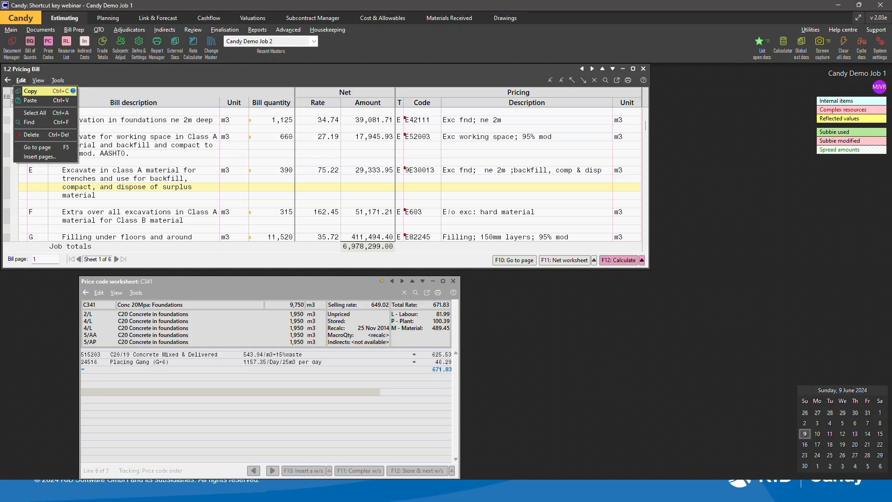
key("alt+r")
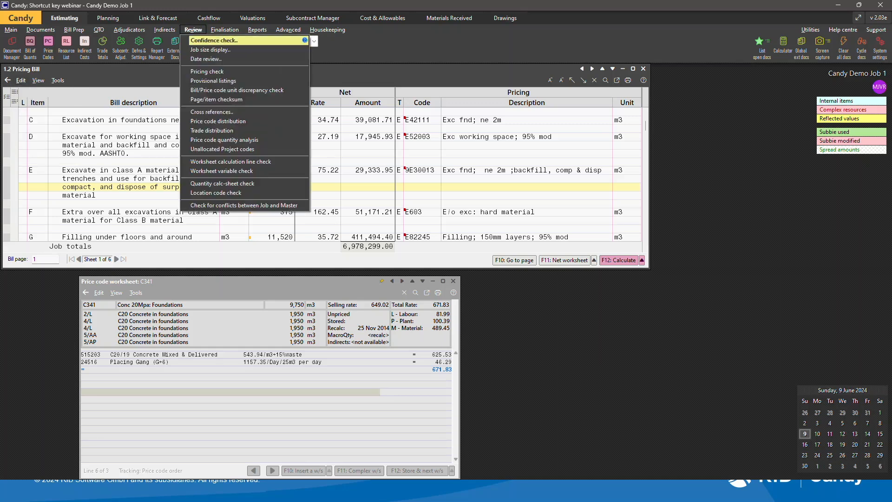
left_click(40, 145)
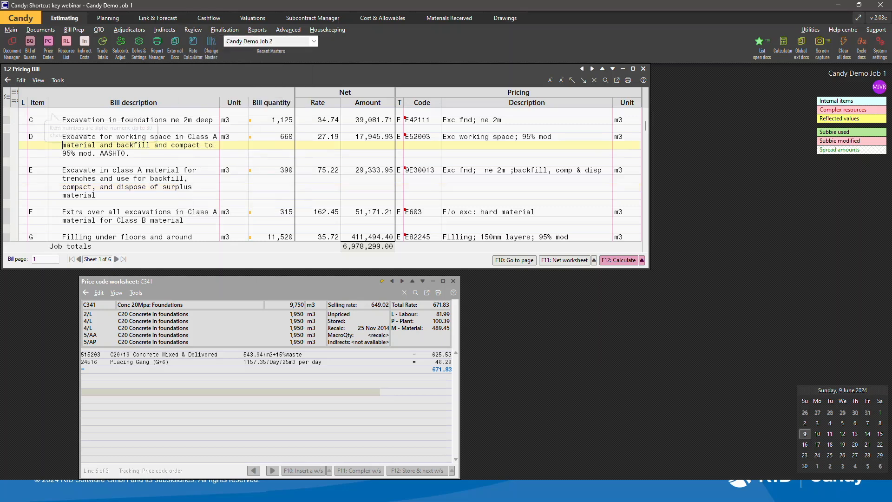
key("alt+v")
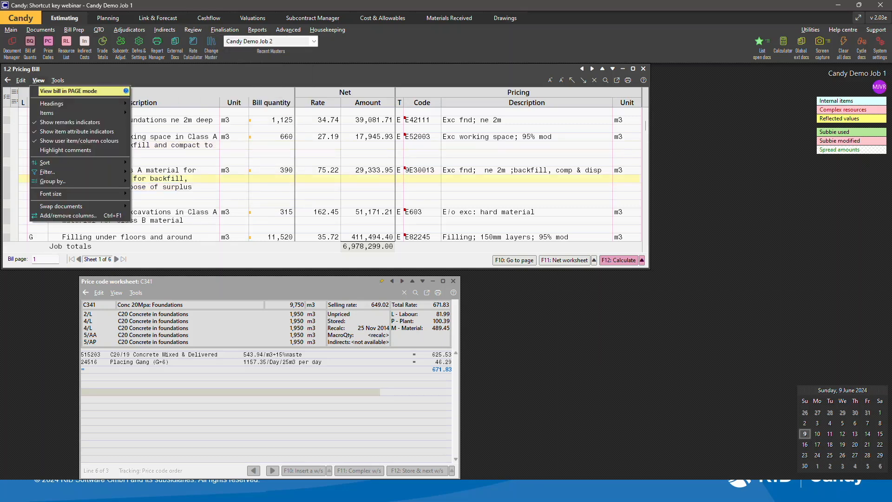
key("f")
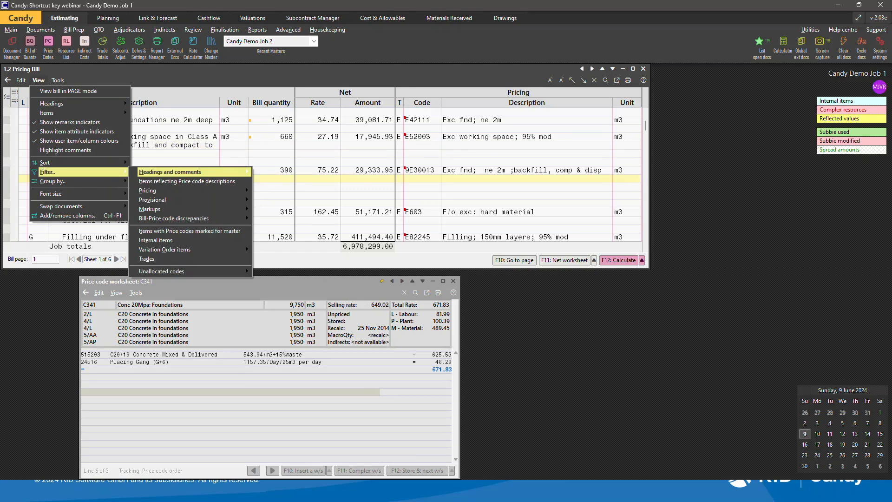
key("Down")
key("Down")
key("Down")
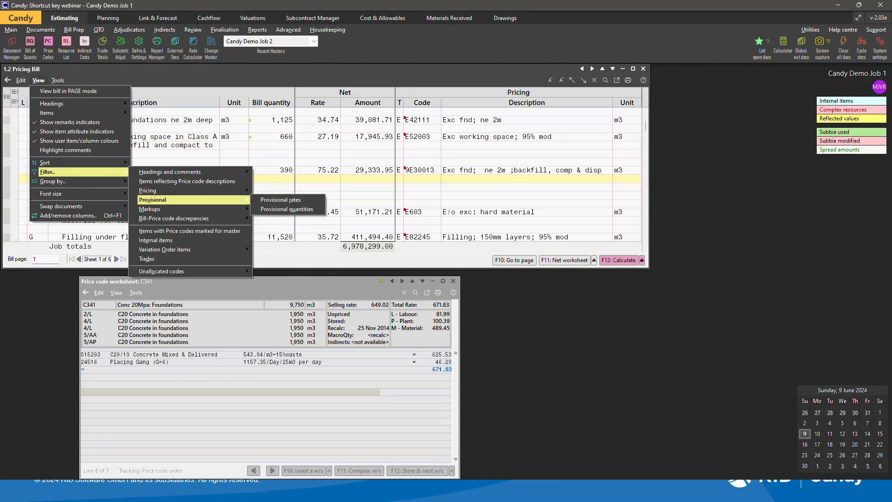
key("Down")
key("Right")
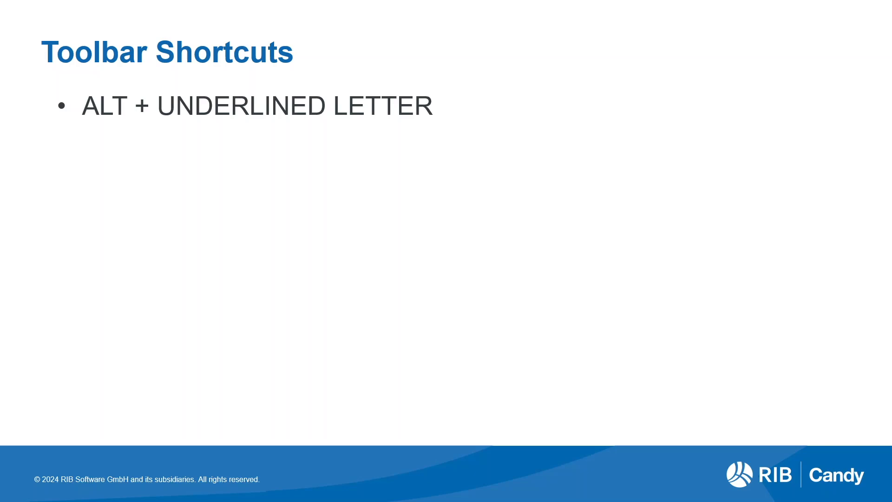
key("Right")
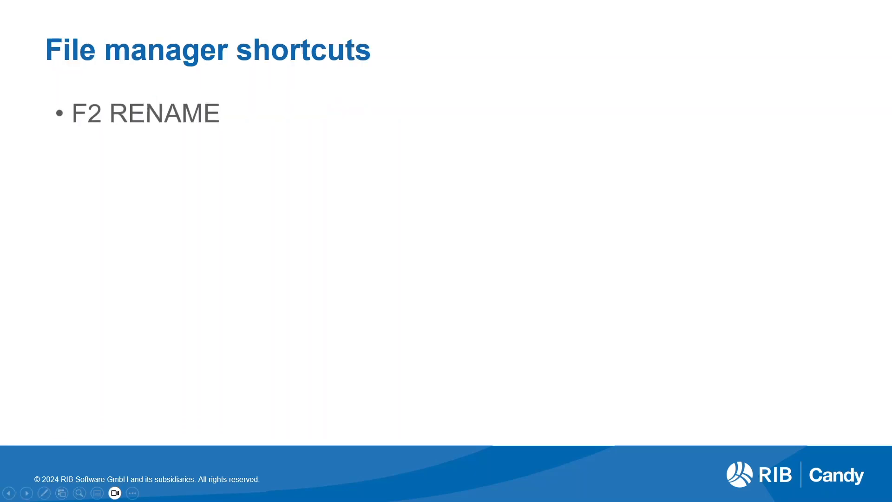
key("alt+Tab")
key("alt+Tab")
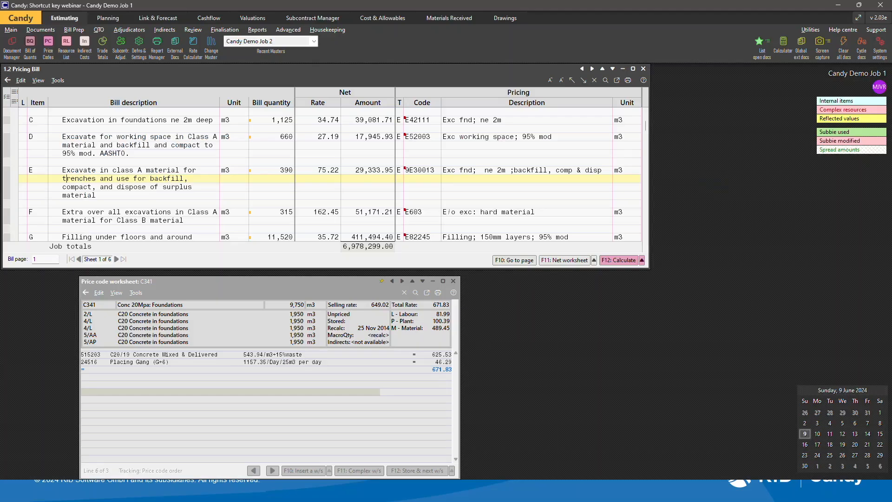
Close the price code worksheet and the pricing bill to return to the Job Manager.
left_click(21, 18)
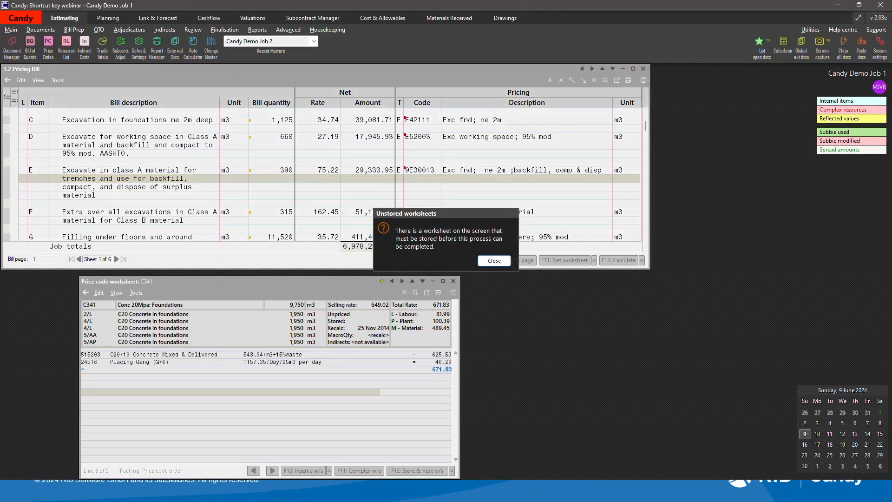
key("Return")
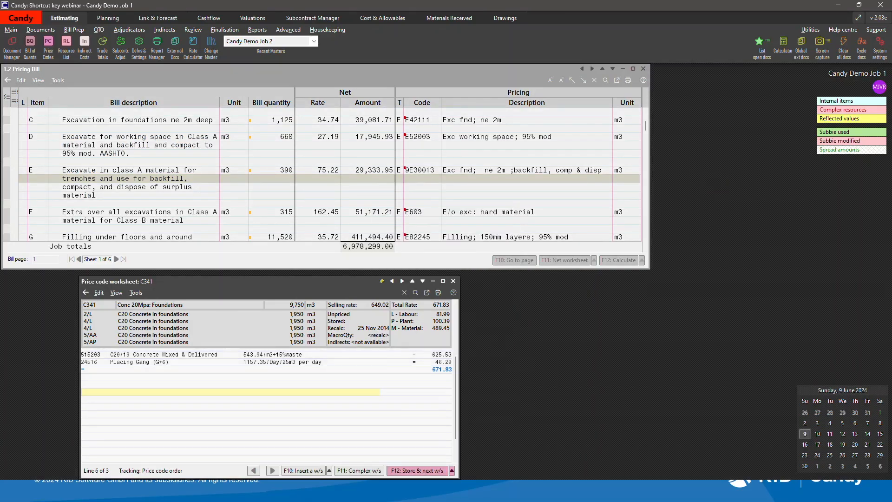
left_click(454, 282)
left_click(465, 256)
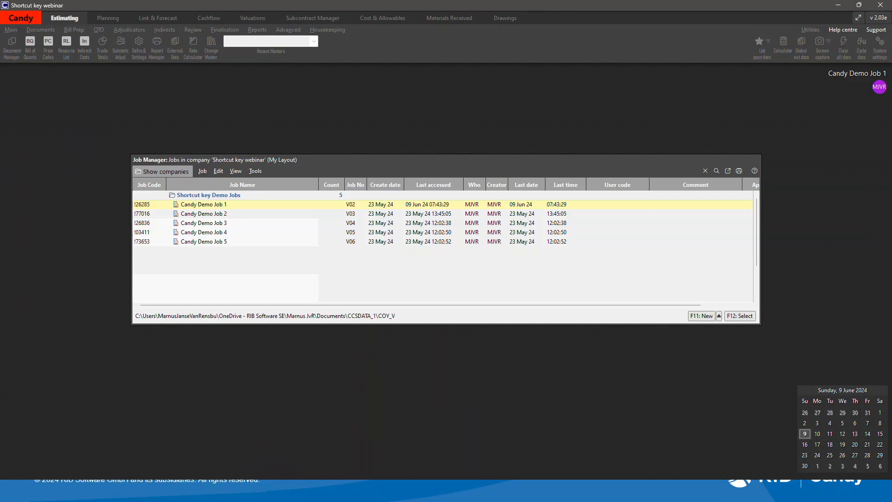
Open and cancel the properties of Candy Demo Job 1 and of the Shortcut key Demo Jobs heading.
key("alt+Return")
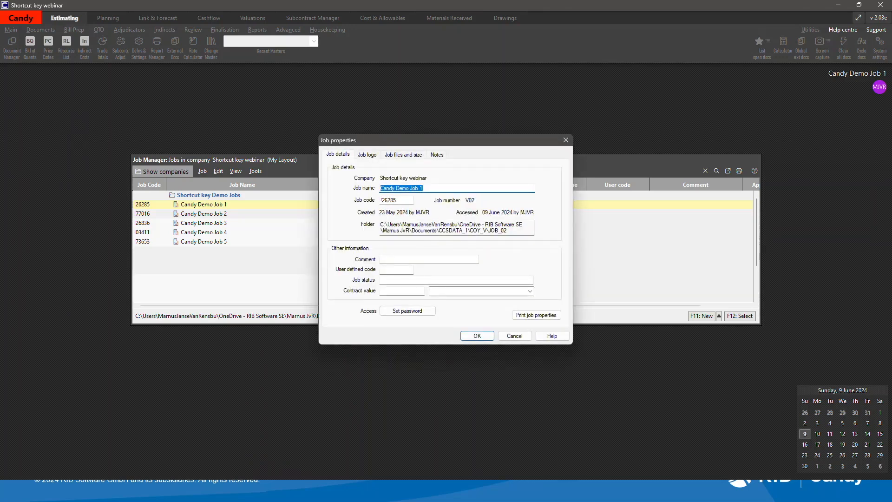
left_click(515, 336)
key("Up")
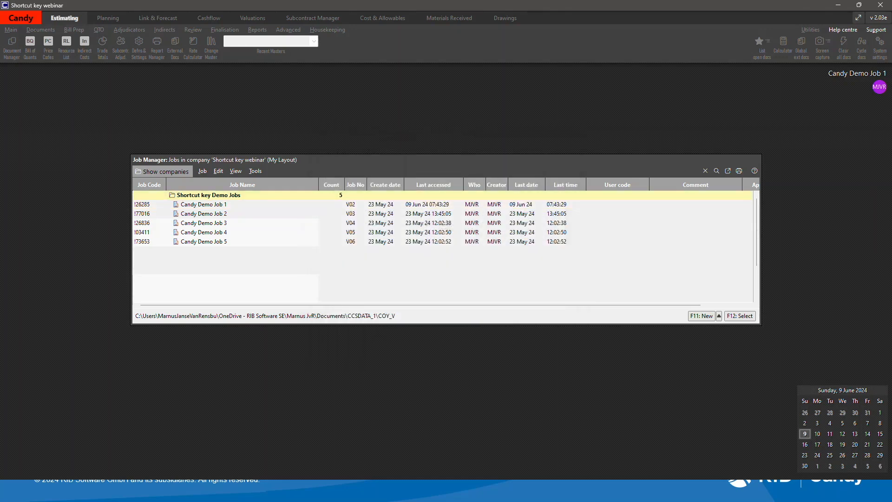
key("alt+Return")
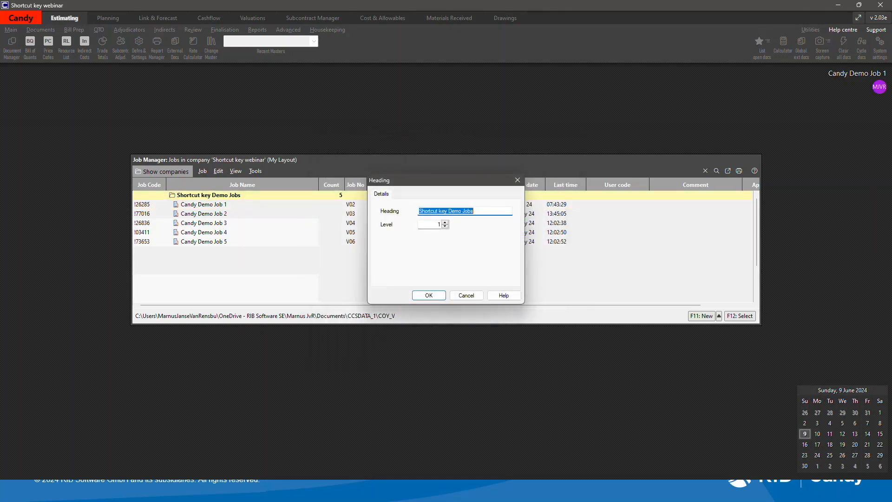
key("Escape")
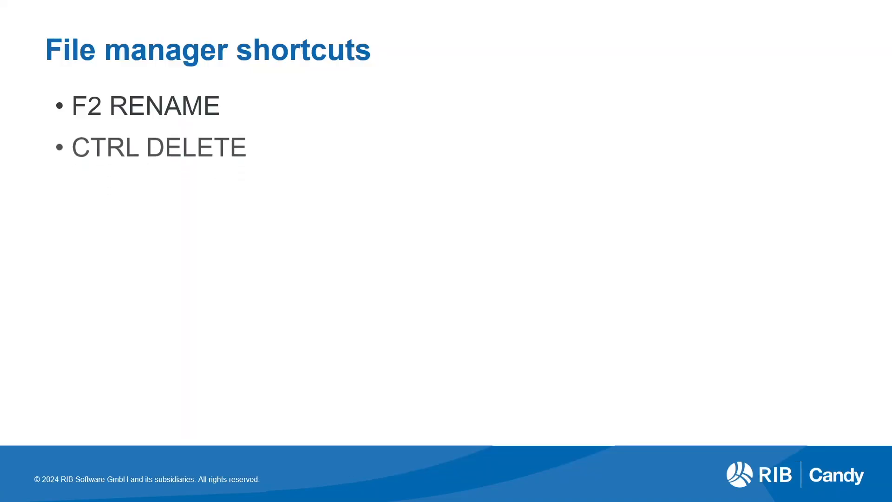
Select Candy Demo Job 2, start deleting it, and cancel the deletion.
key("alt+Tab")
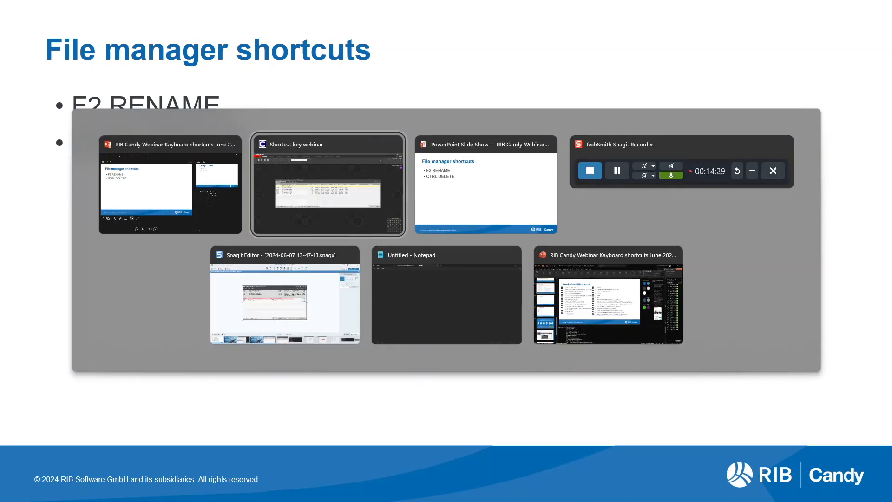
key("Down")
key("Down")
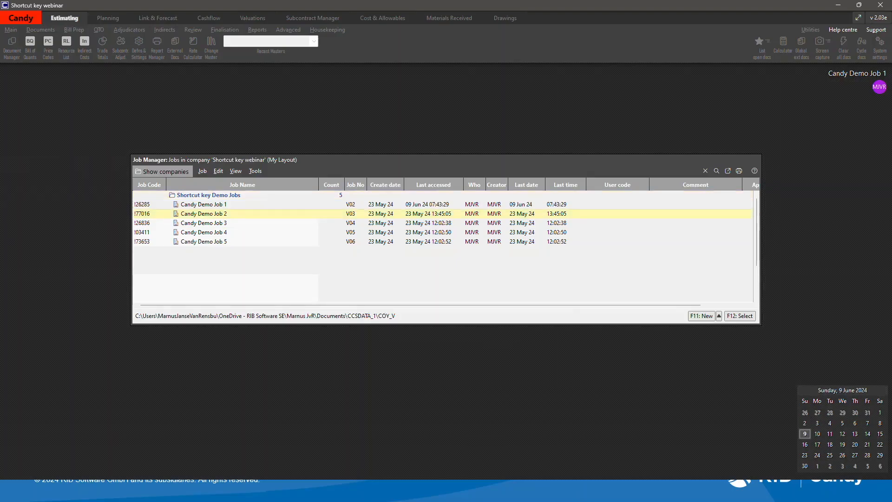
key("ctrl+Delete")
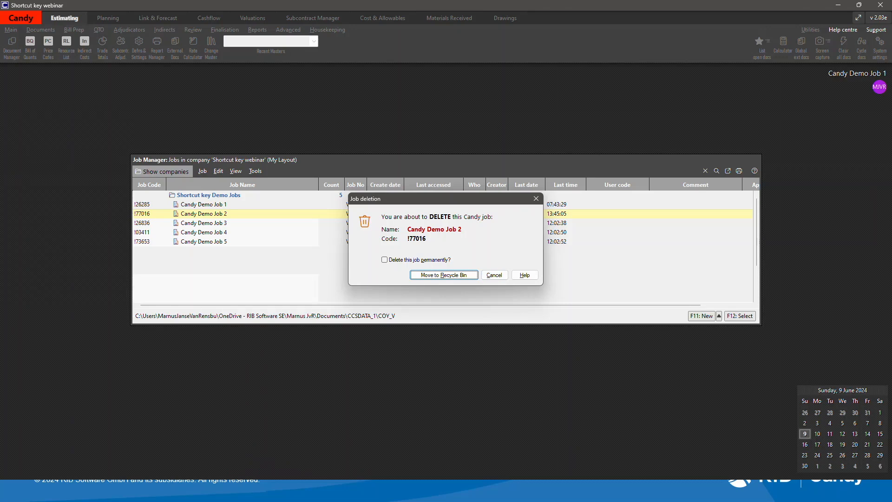
key("Escape")
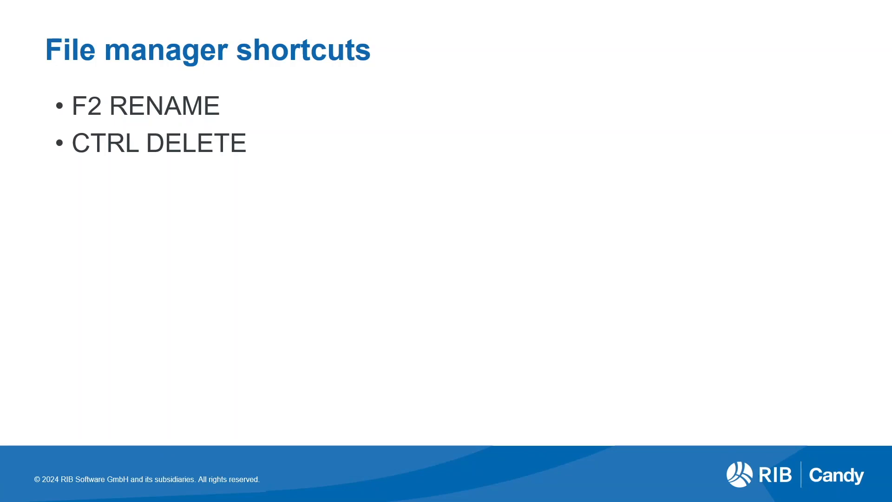
key("Right")
key("Right")
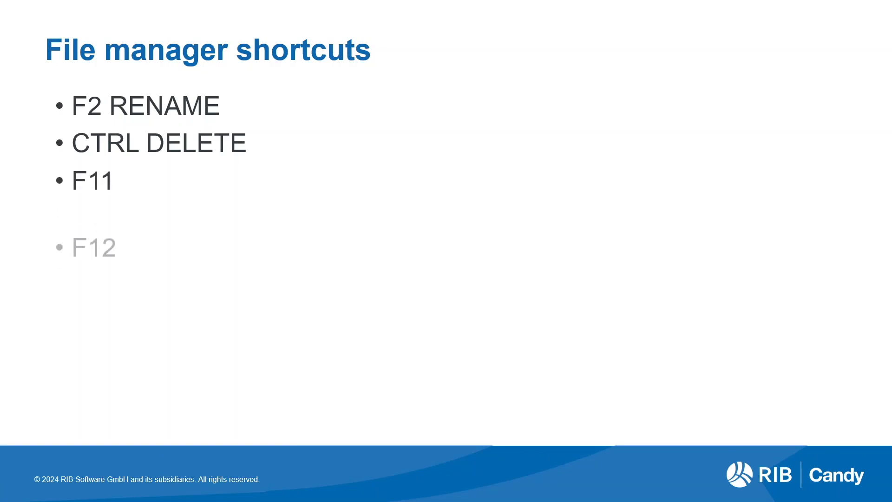
Open the new job properties dialog from the Job Manager and cancel it.
key("alt+Tab")
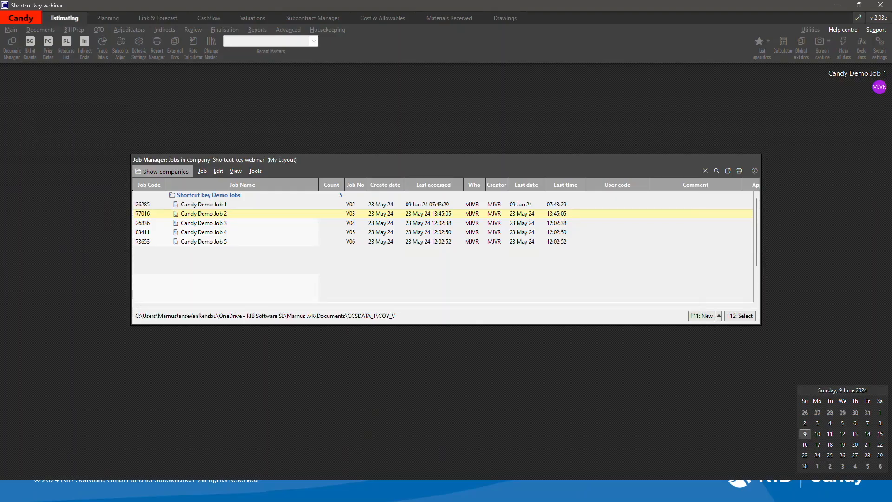
key("F11")
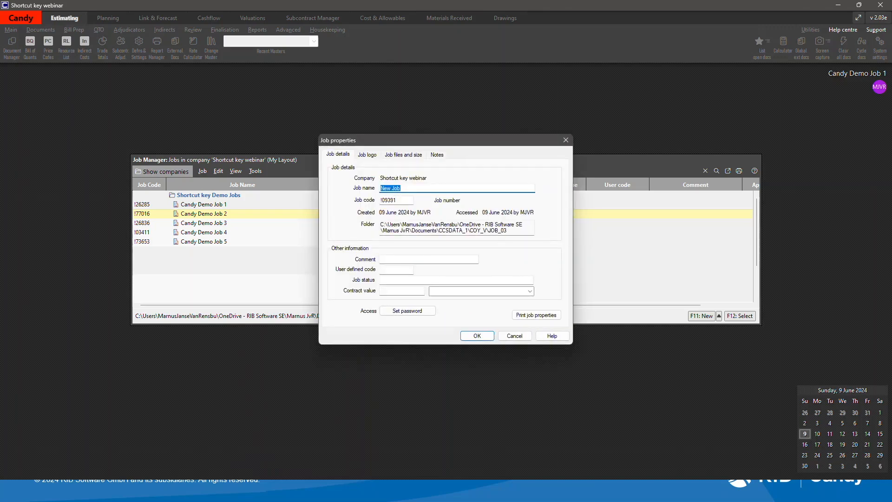
key("Escape")
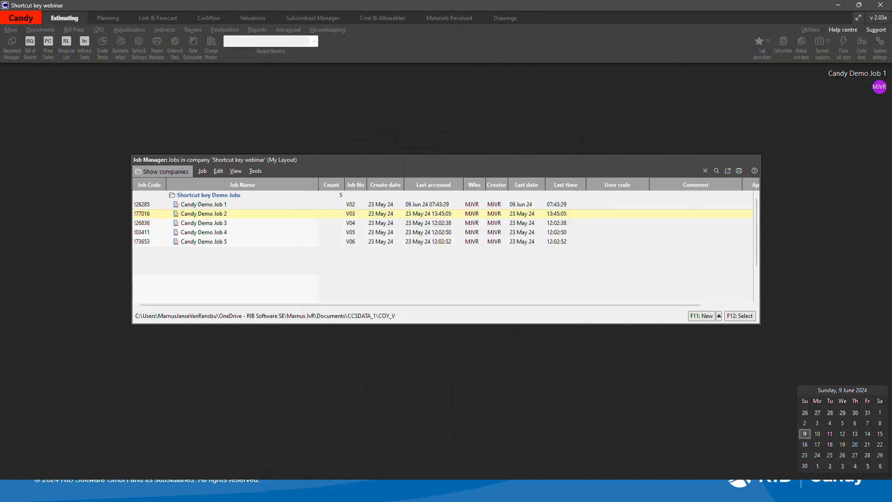
Open Candy Demo Job 2 and bring the Job Manager back up.
key("F12")
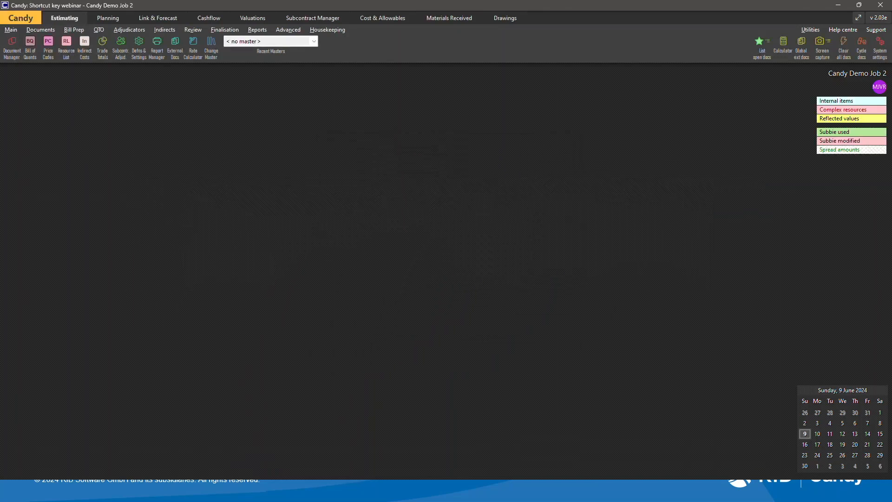
key("ctrl+o")
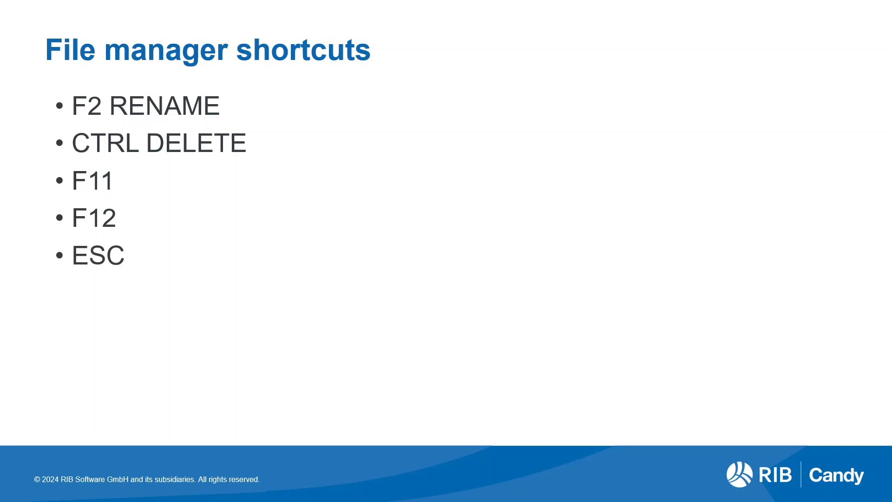
key("alt+Tab")
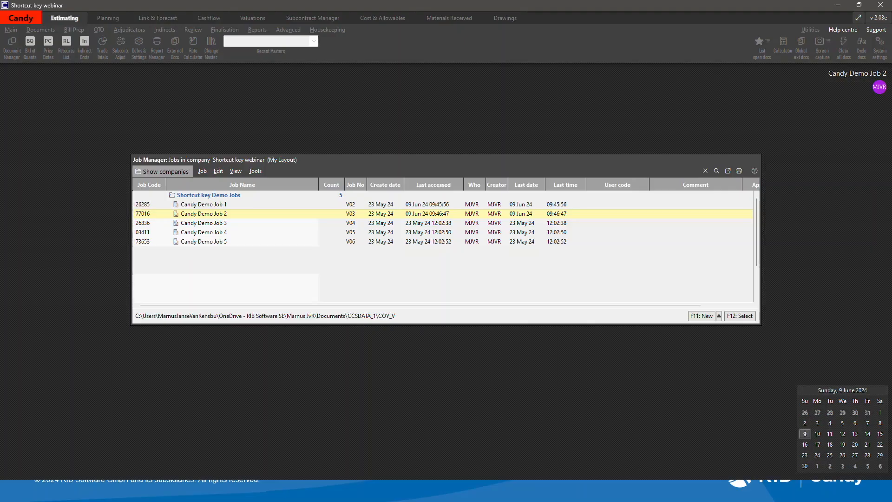
Go back to the Company Manager and reselect the Shortcut key webinar company to return to its jobs.
key("Escape")
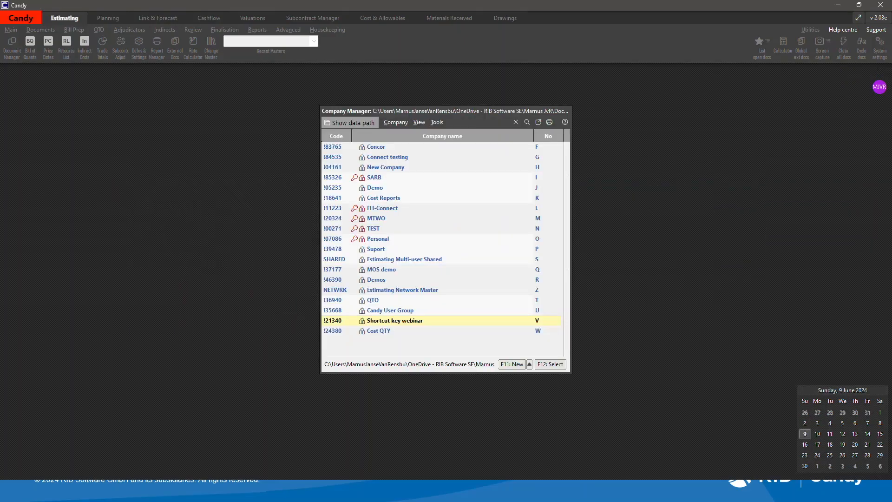
key("F12")
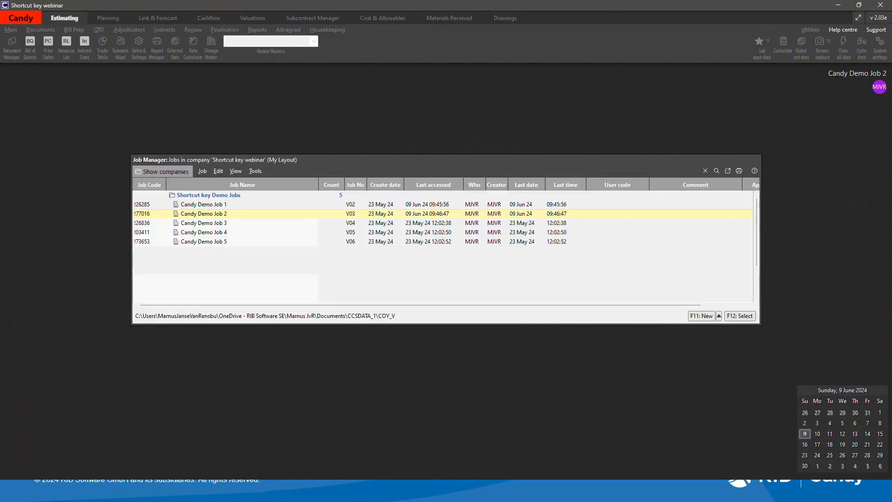
Move Candy Demo Job 2 down two places in the job list and back up to its original position.
key("ctrl+Down")
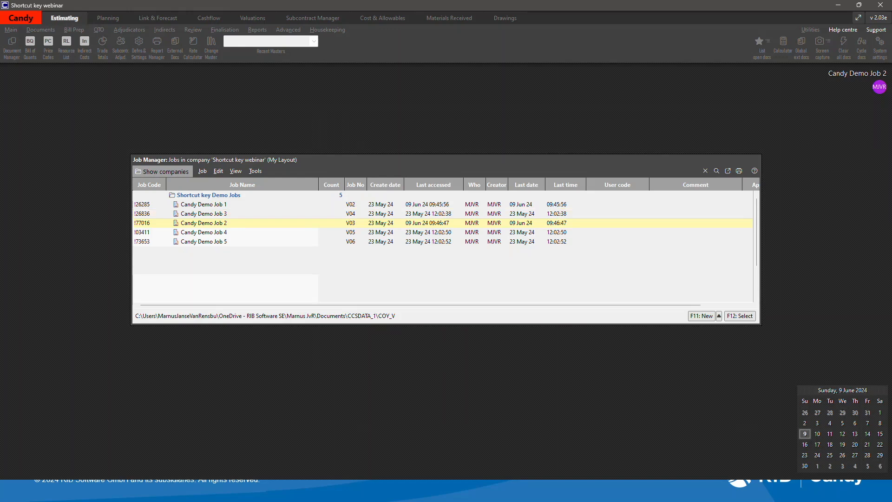
key("ctrl+Down")
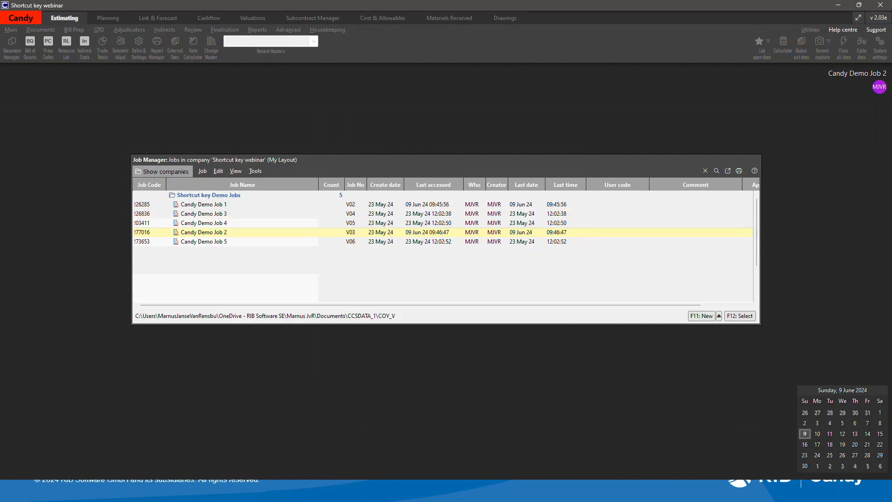
key("ctrl+Up")
key("ctrl+Up")
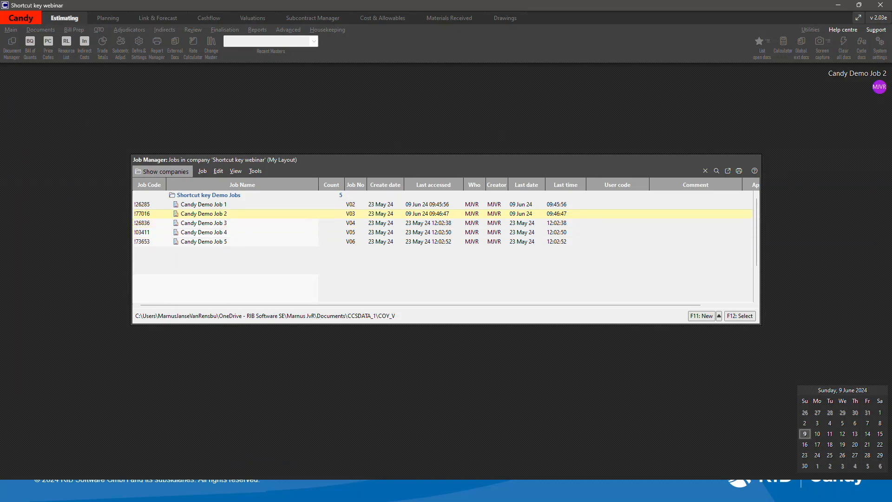